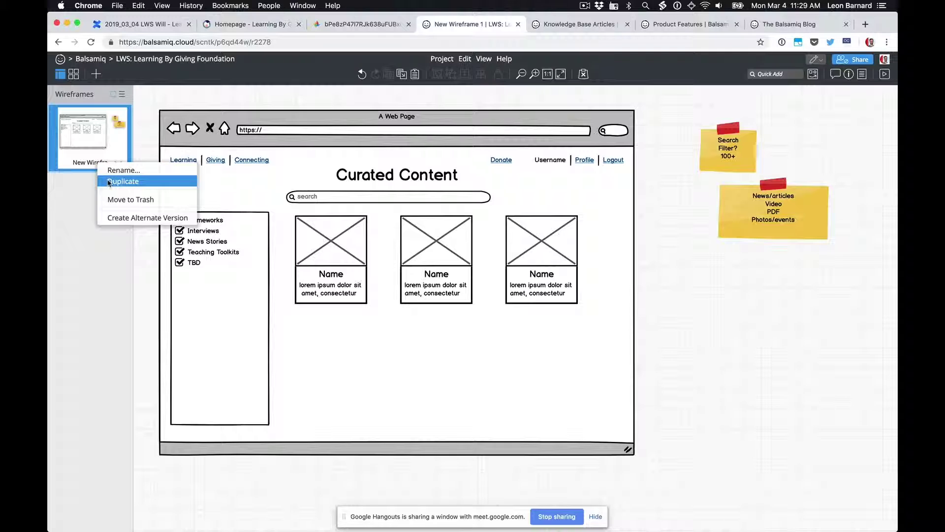
- Duplicate the Curated Content wireframe and open the new copy, New Wireframe 1 copy
left_click(109, 182)
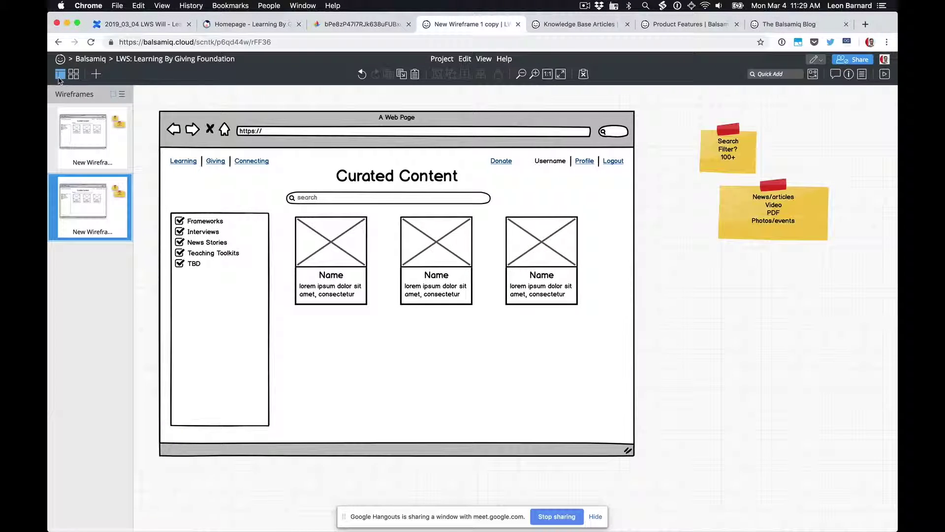
- Move the page's search box, checkbox list and image cards onto the canvas beside the sticky notes
left_click(59, 77)
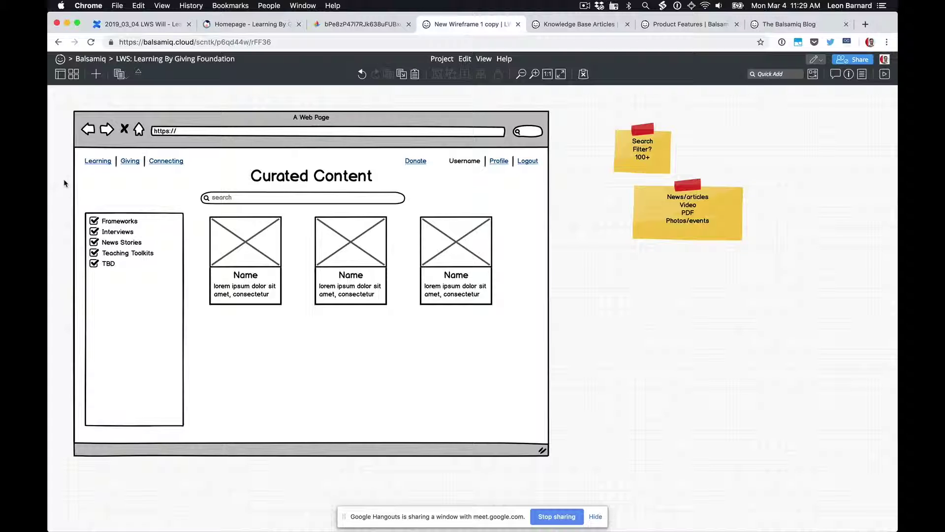
left_click_drag(64, 183, 572, 439)
left_click_drag(362, 248, 857, 298)
left_click(609, 193)
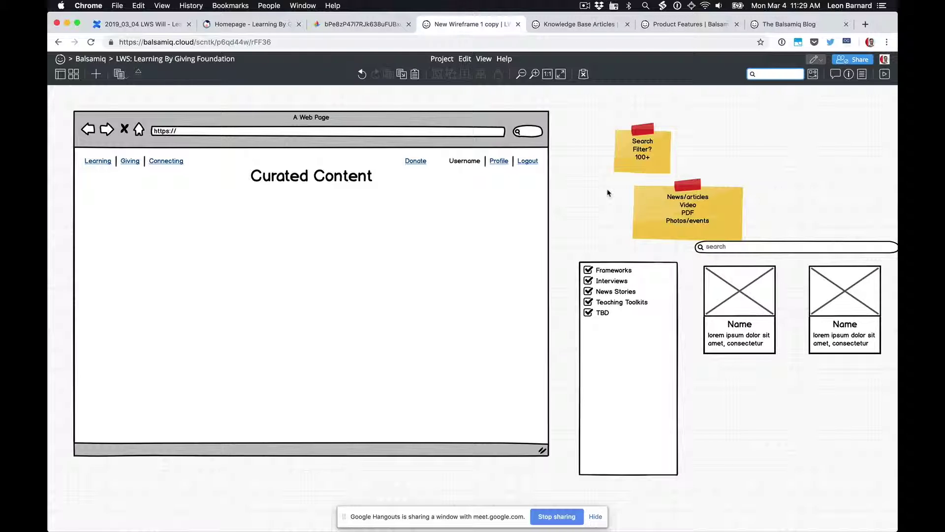
- Quick Add a Tabs Bar (One, Two, Three, Four) and size it to fill the page body under the title
type("tab")
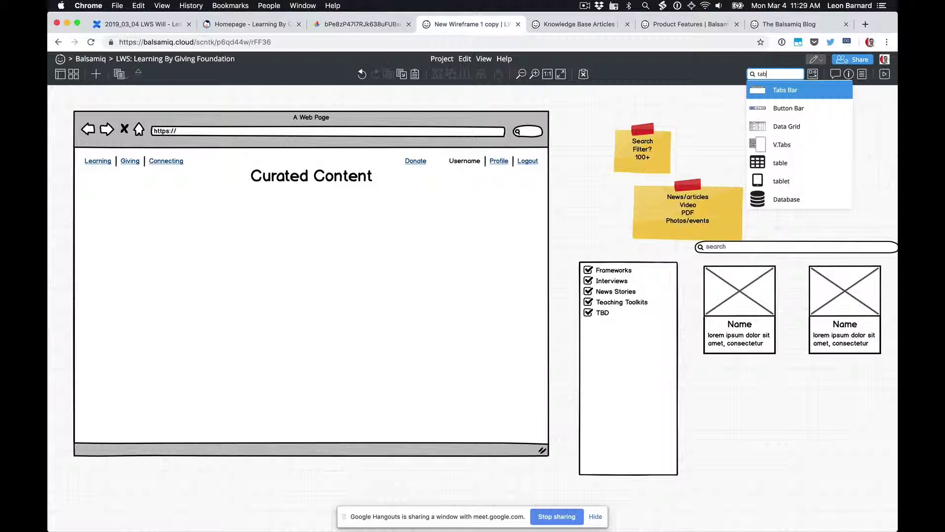
key("Return")
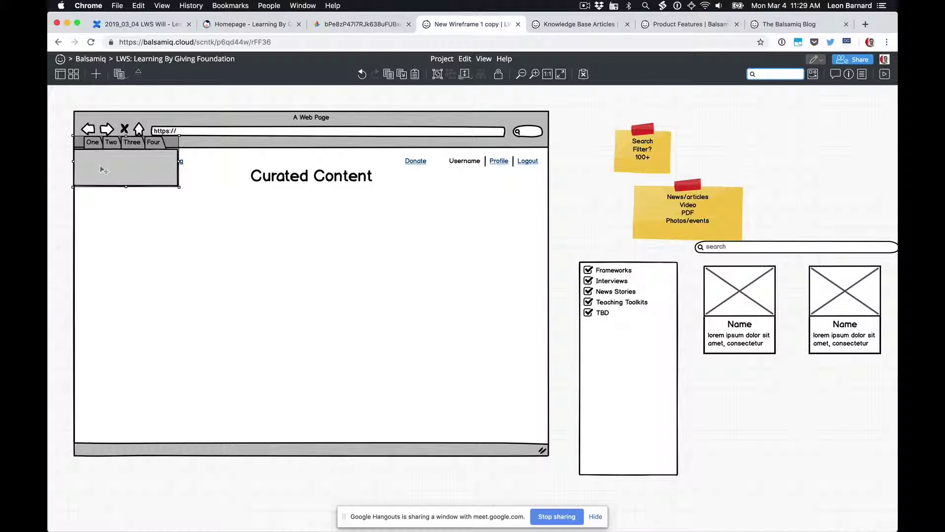
left_click_drag(103, 170, 127, 237)
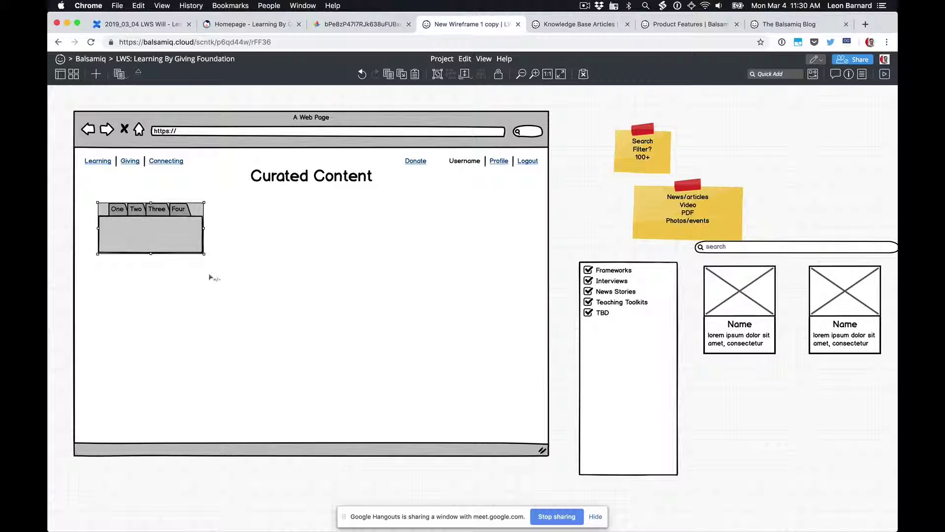
left_click_drag(204, 253, 550, 448)
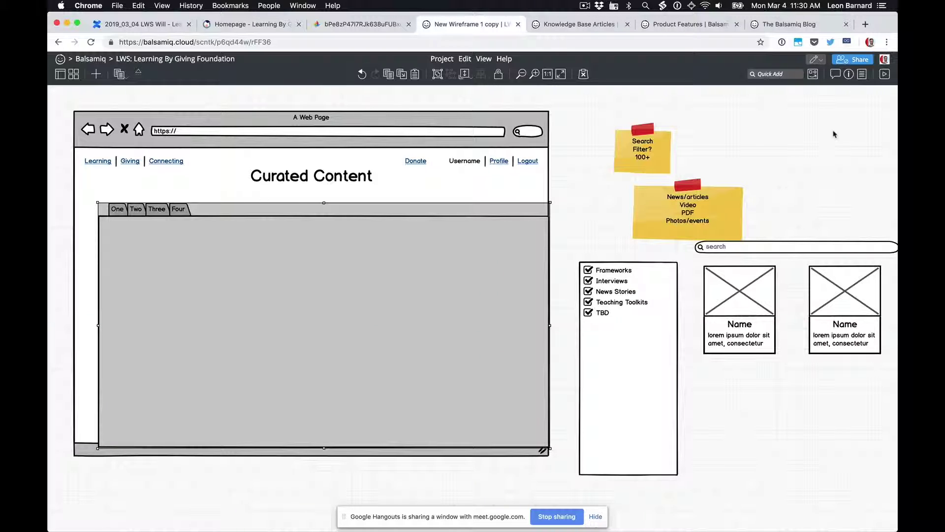
left_click(849, 74)
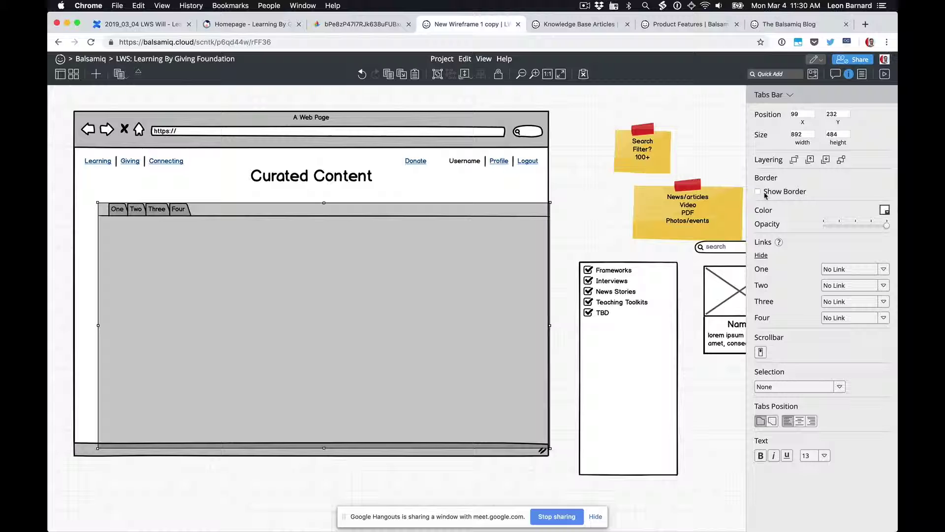
left_click(849, 74)
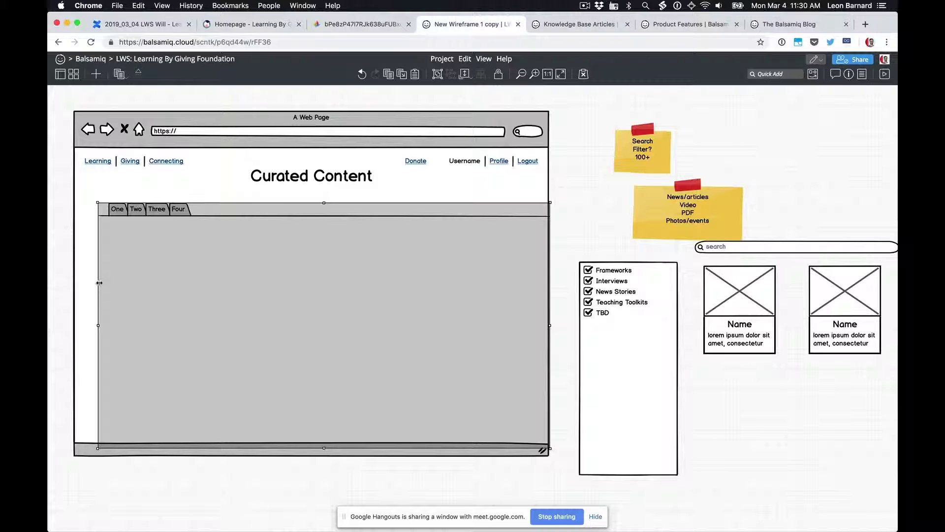
left_click_drag(100, 292, 75, 291)
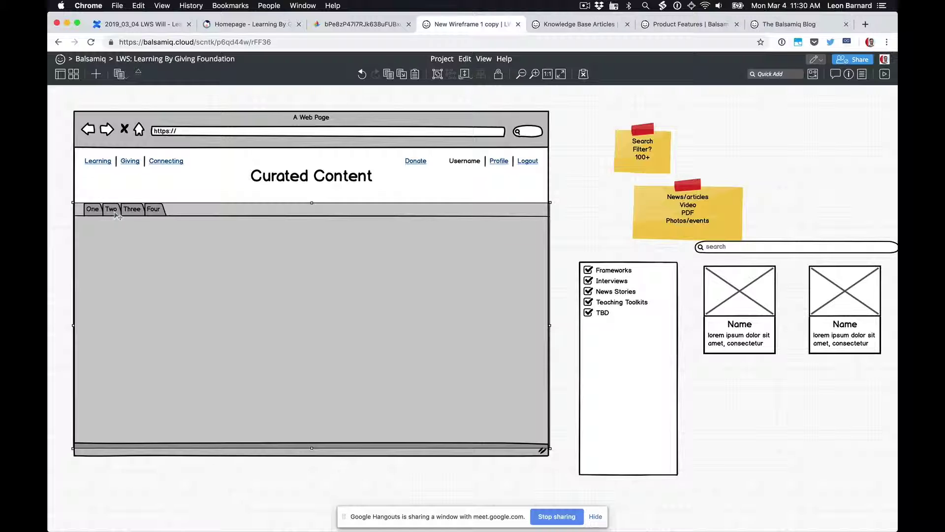
- Rename the tabs to Frameworks, Interviews, News Stories and Teaching Toolkits
double_click(116, 215)
key("Return")
key("Return")
type("Frameworks,")
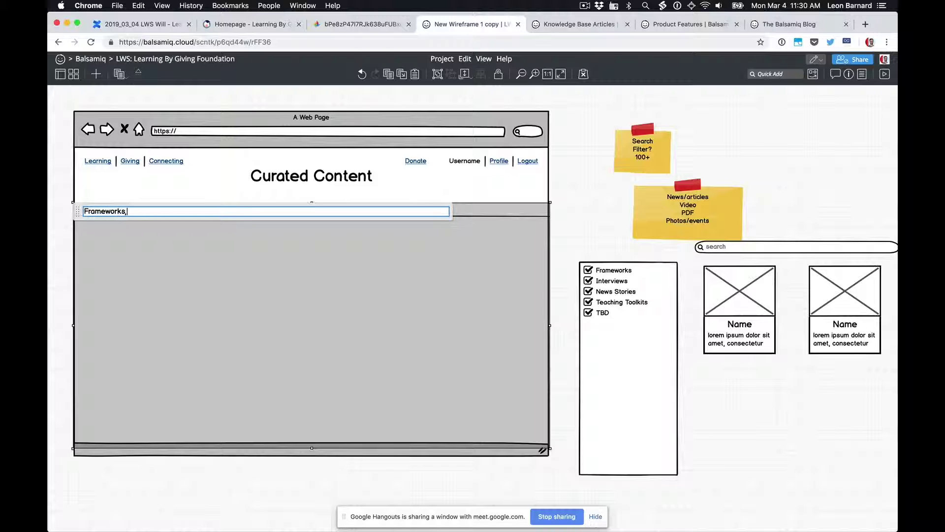
type(" Interviews, New")
key("BackSpace")
key("BackSpace")
key("BackSpace")
type("News Stories, ")
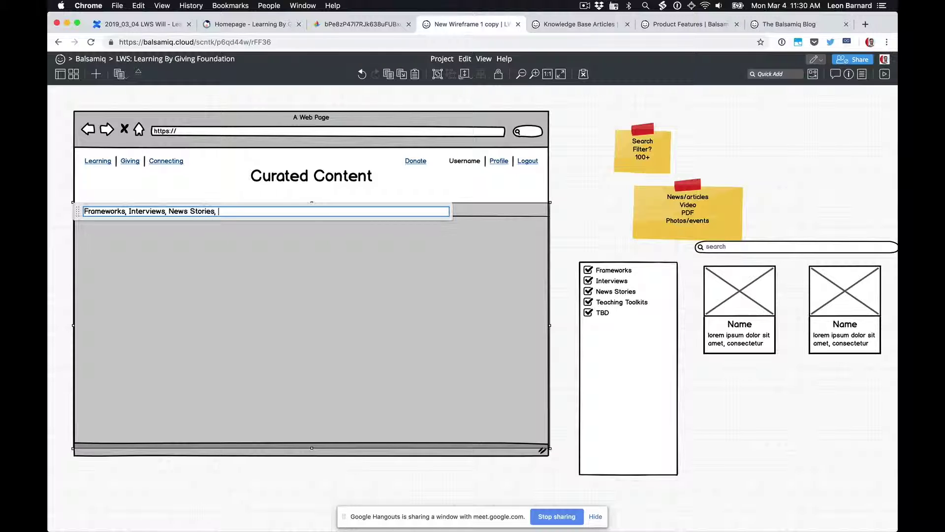
type("Teaching Toolkits")
key("Return")
- Delete the checkbox list from beside the page
left_click(623, 304)
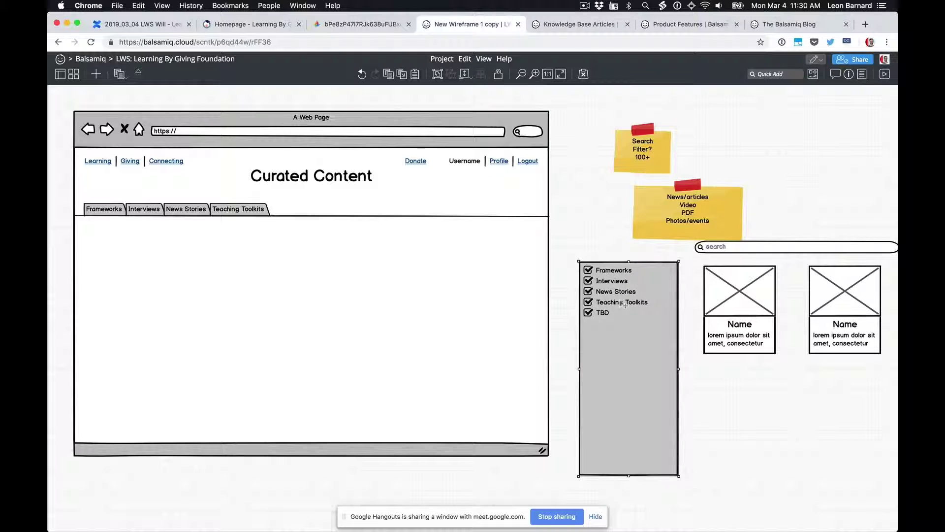
key("BackSpace")
key("super+i")
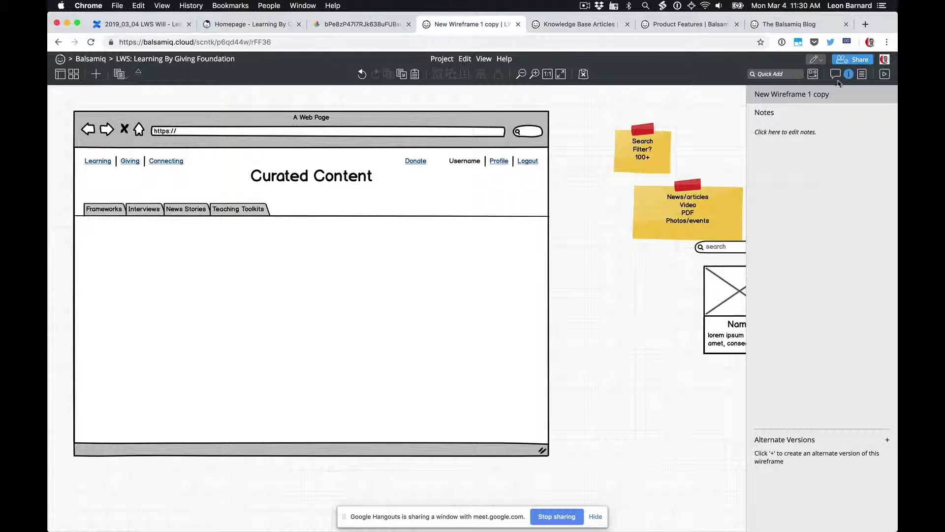
- Set the tabbed pane's selected tab to Frameworks and close the side panel
left_click(193, 216)
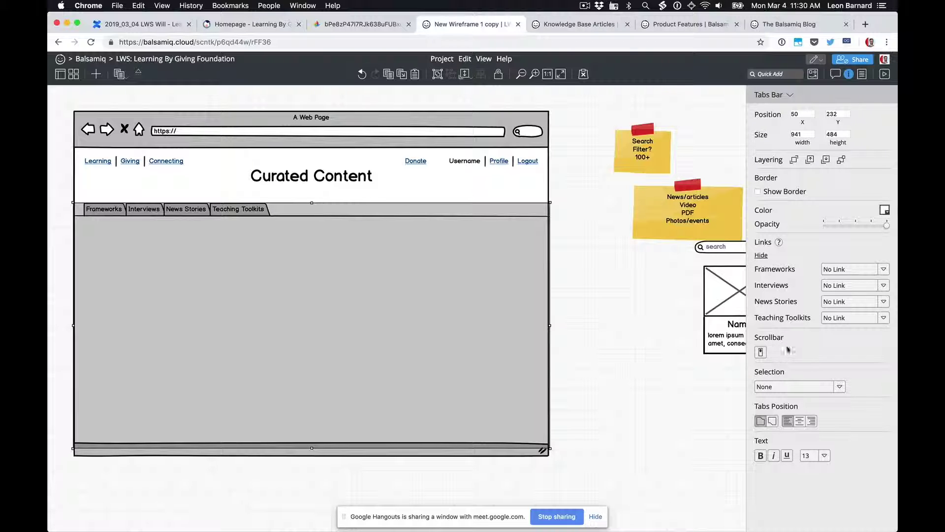
left_click(795, 389)
left_click(779, 416)
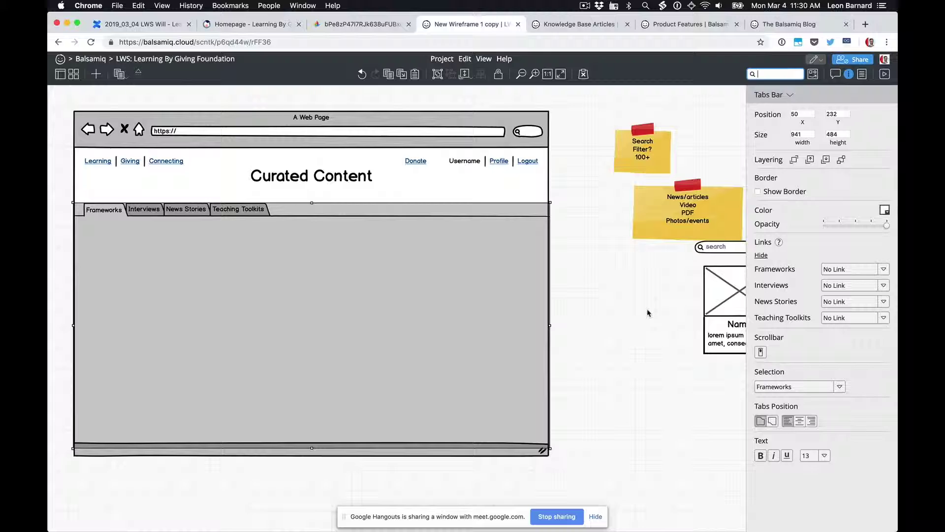
left_click(647, 312)
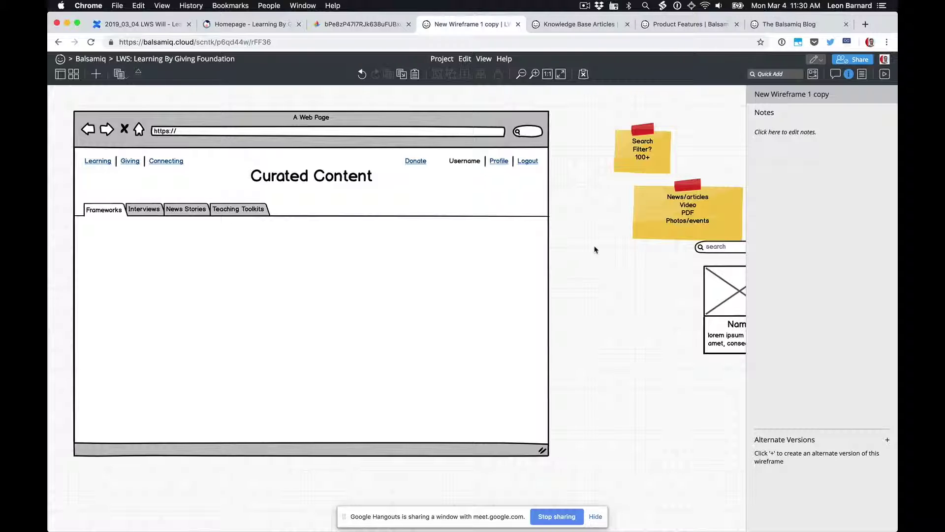
left_click(848, 74)
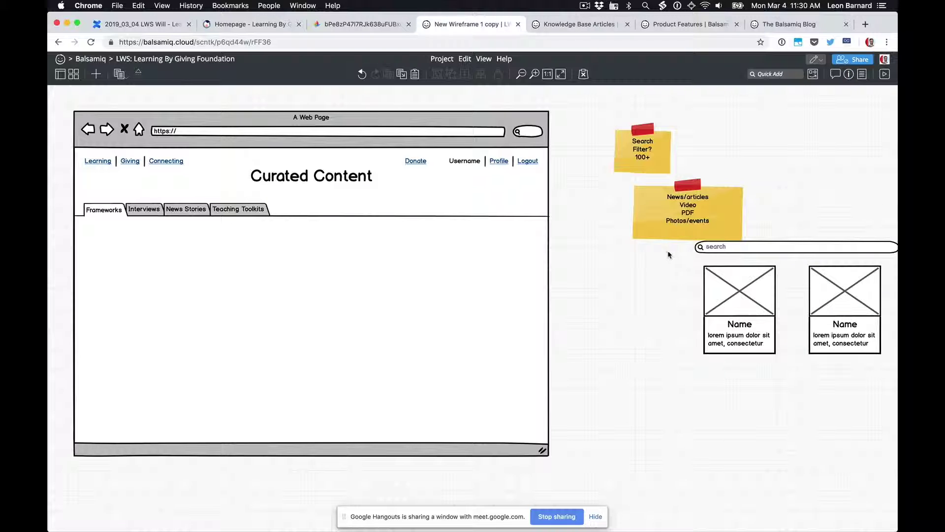
- Move the search box and three image cards into the Frameworks tab
left_click_drag(667, 260, 893, 377)
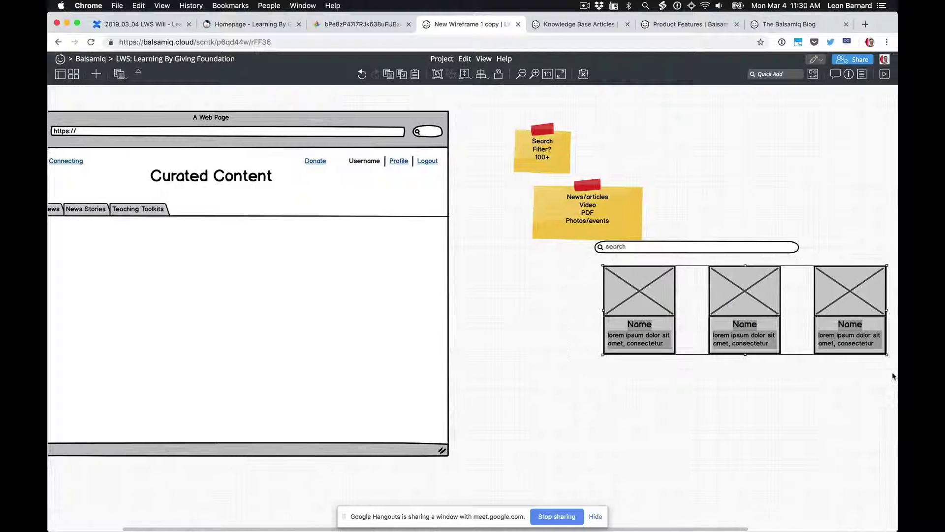
left_click(717, 252, "shift")
left_click_drag(692, 252, 207, 253)
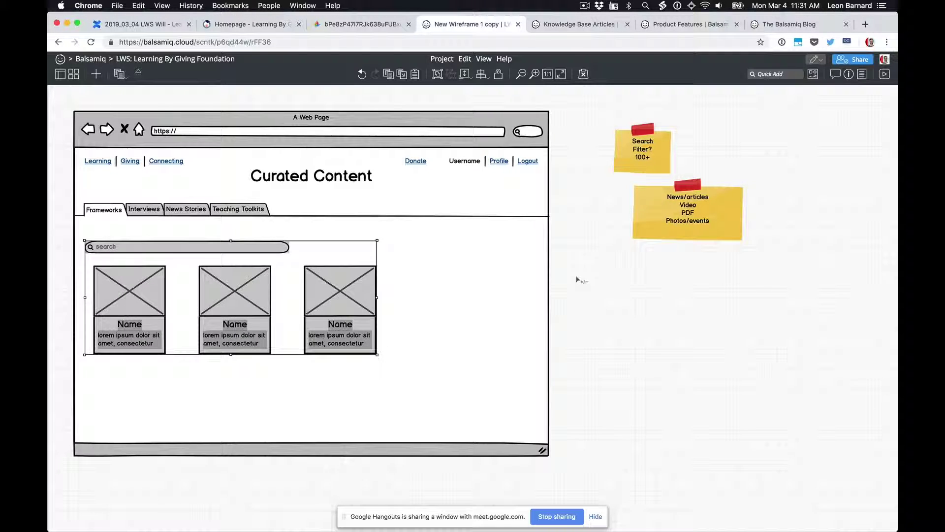
left_click(605, 284)
- Copy the Curated Content title, rename it Summary, and place it above the search box
left_click_drag(312, 177, 309, 175)
double_click(309, 175)
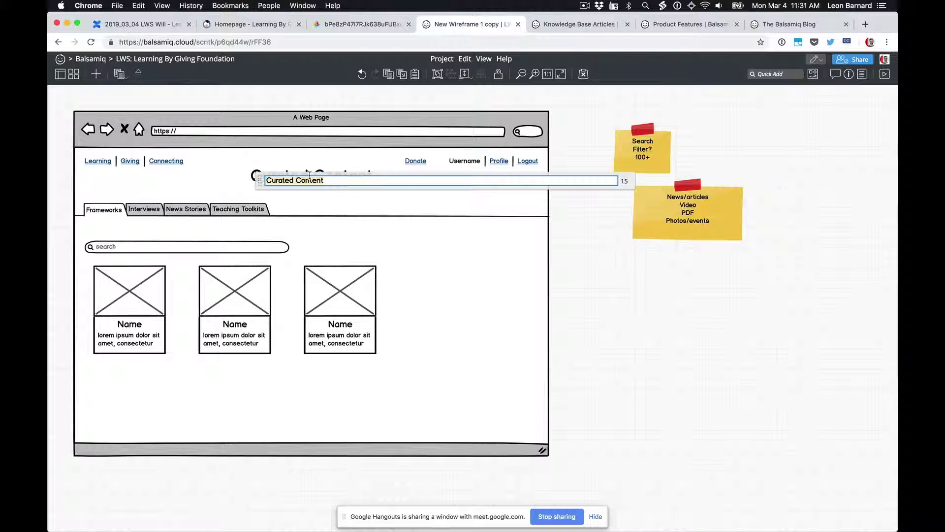
type("Summary")
left_click_drag(284, 180, 381, 359)
- Bring the three image cards in front of the tabs and nudge them slightly left
left_click(350, 314)
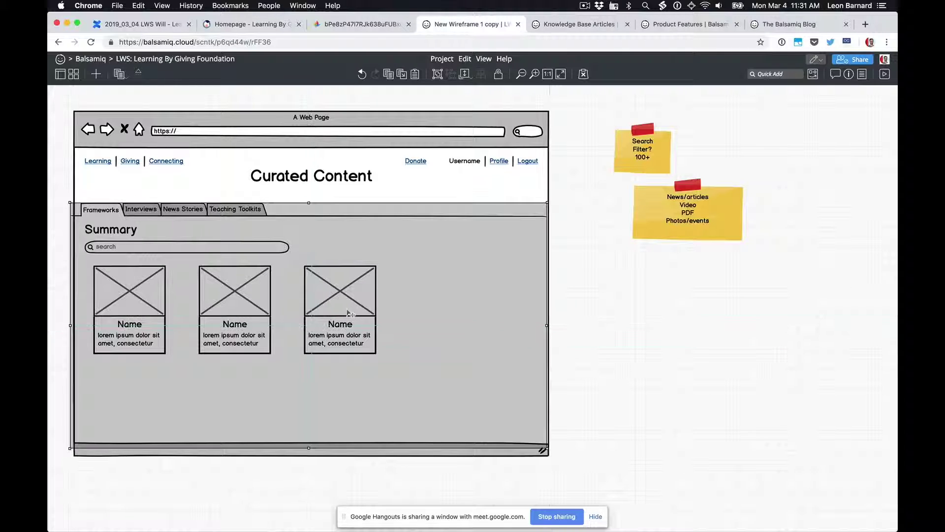
left_click(58, 285)
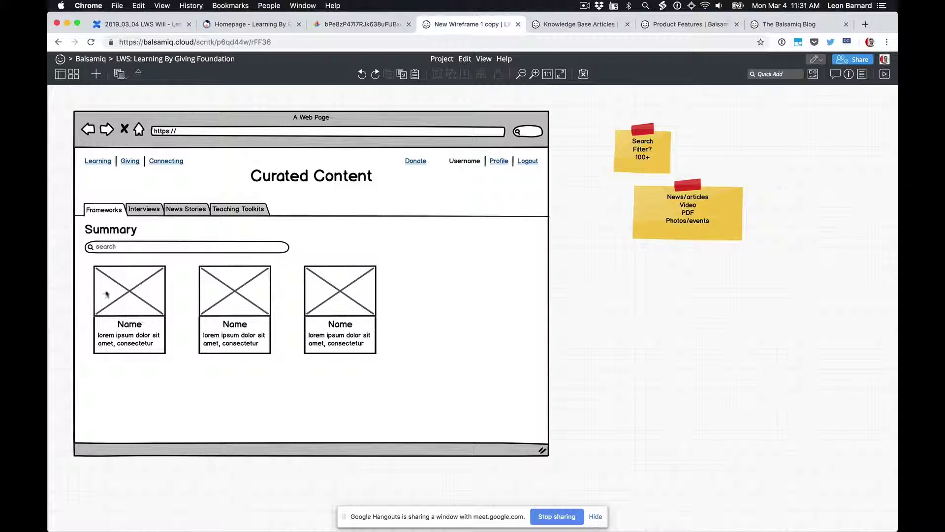
left_click_drag(55, 254, 423, 383)
left_click(331, 295)
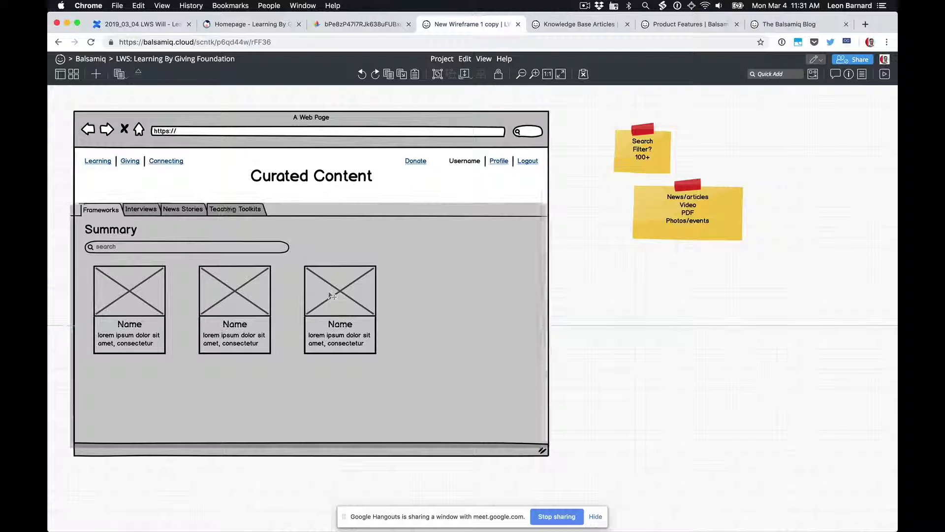
left_click_drag(331, 296, 334, 295)
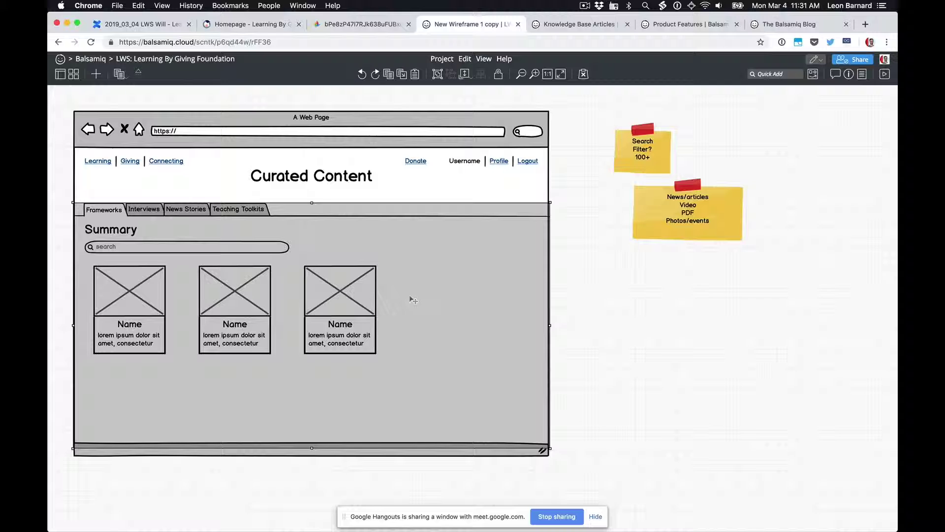
left_click(58, 265)
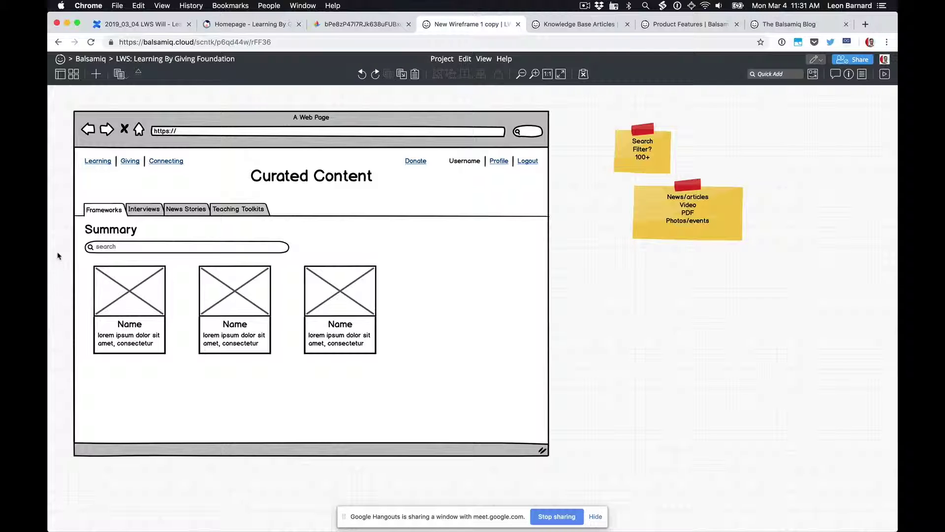
left_click_drag(58, 255, 390, 374)
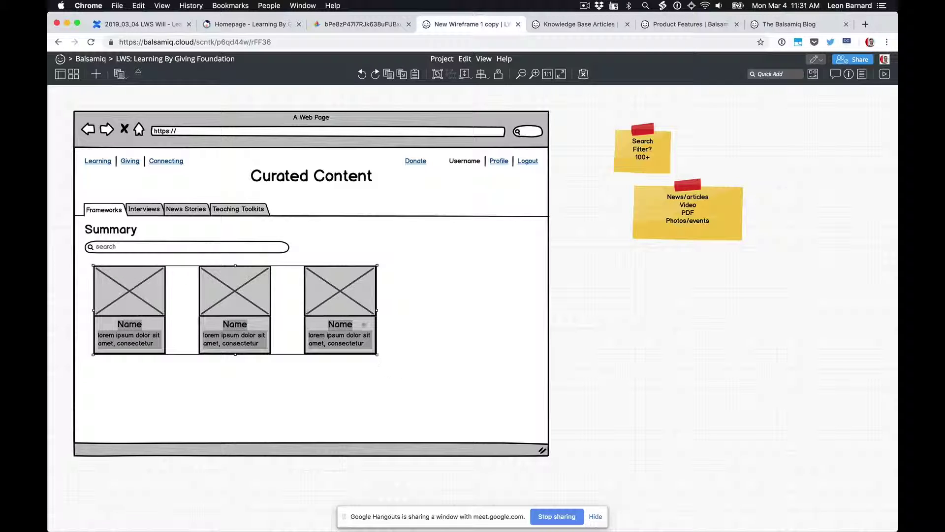
right_click(359, 303)
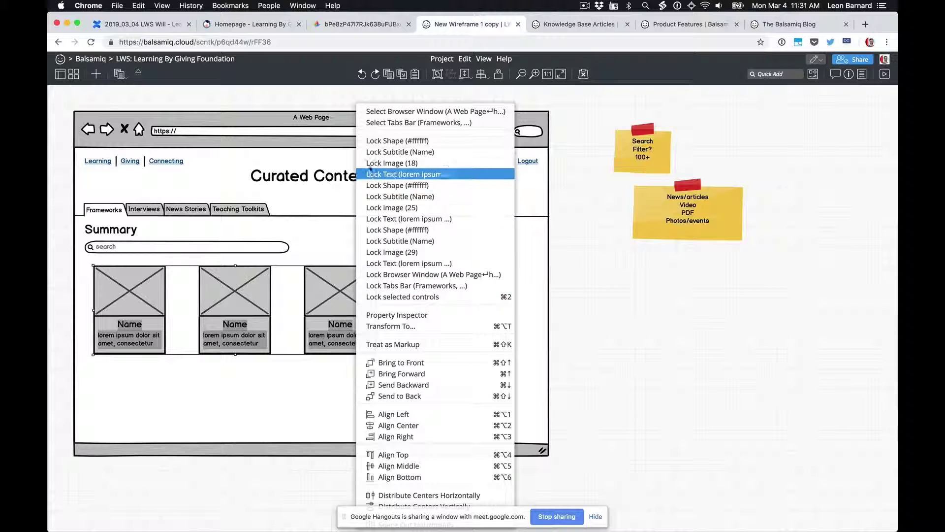
left_click(389, 364)
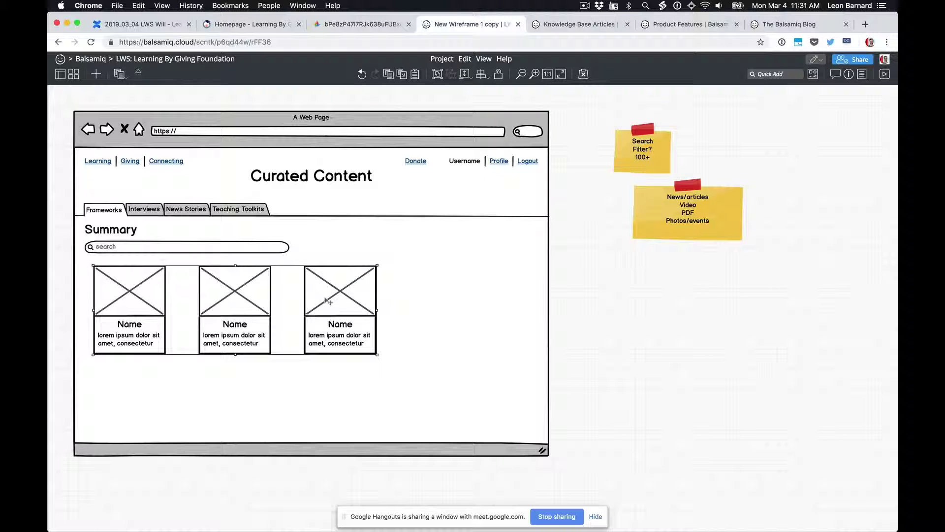
left_click_drag(327, 301, 318, 299)
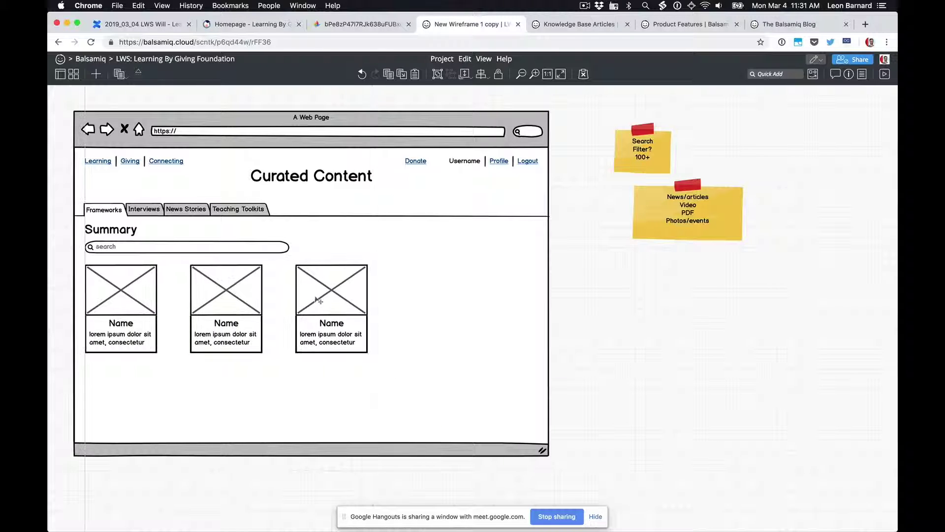
left_click(616, 321)
- Group the third card's image, Name label, text and outline, and copy it into a fourth slot
left_click(349, 297)
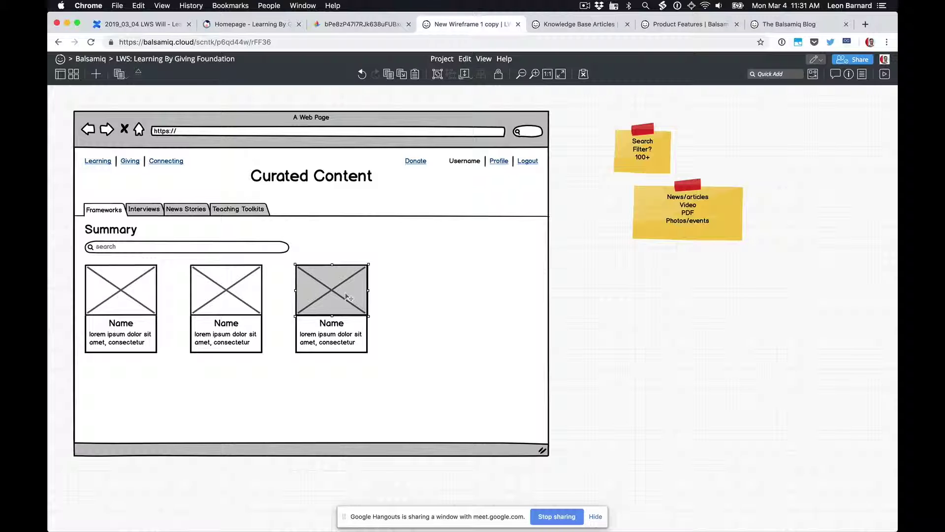
left_click(336, 325, "shift")
left_click(339, 340, "shift")
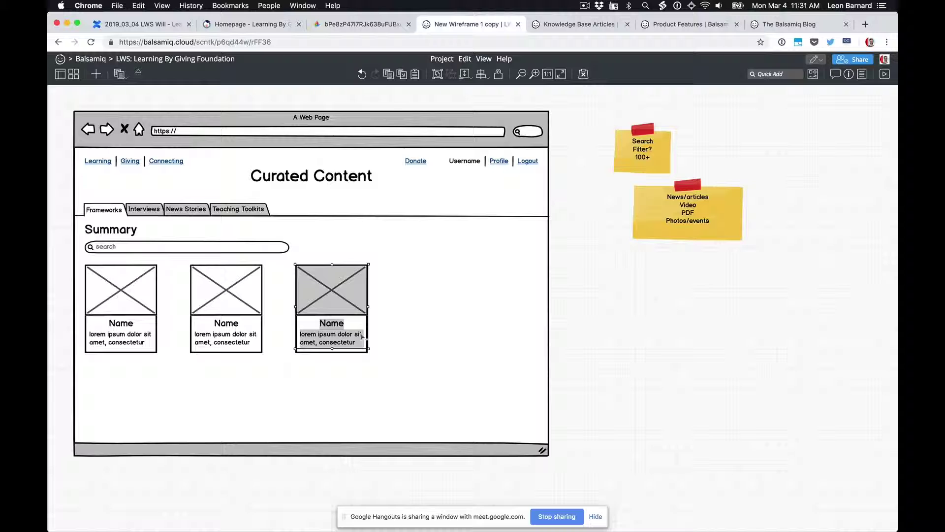
left_click(365, 326, "shift")
key("super+g")
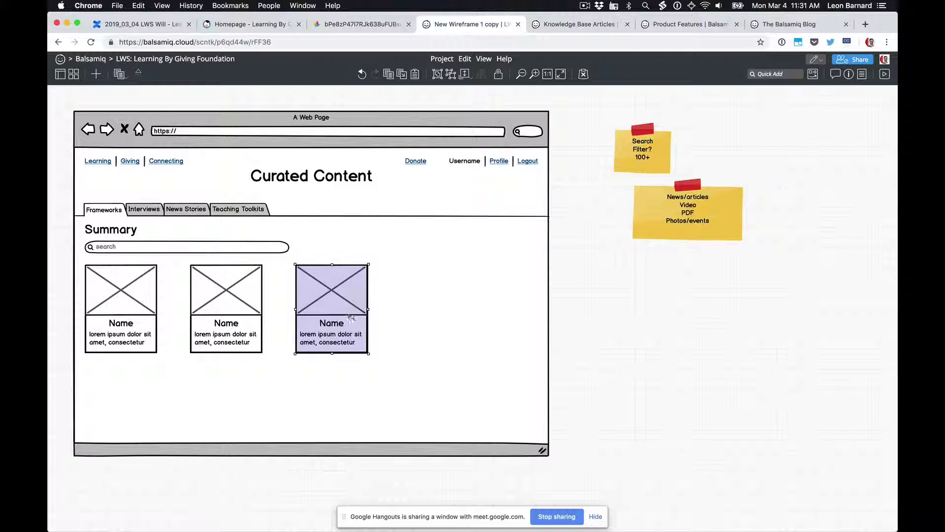
key("super+d")
left_click_drag(351, 315, 438, 296)
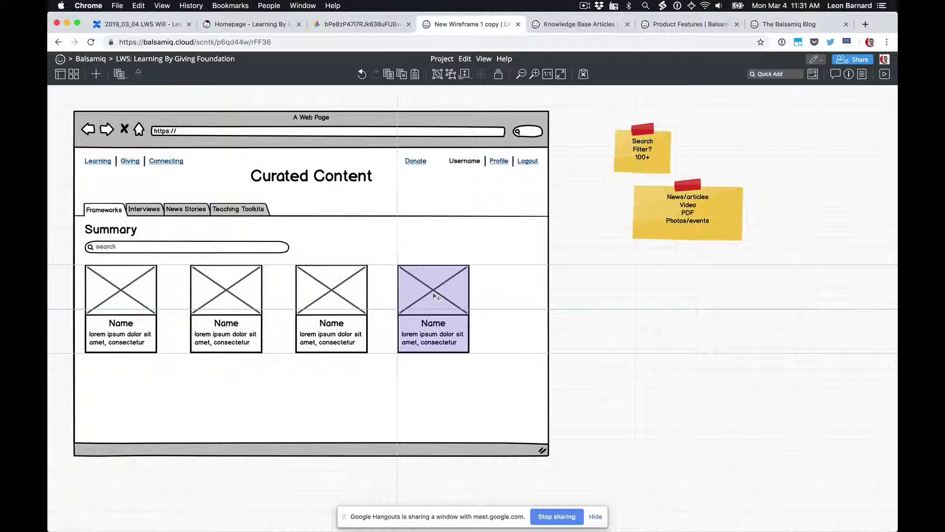
left_click(633, 306)
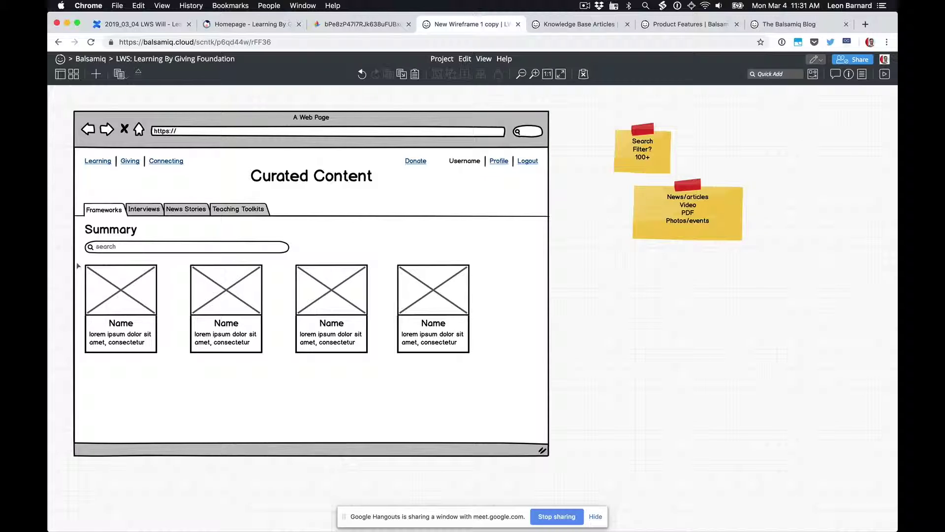
left_click_drag(62, 254, 70, 266)
left_click(354, 28)
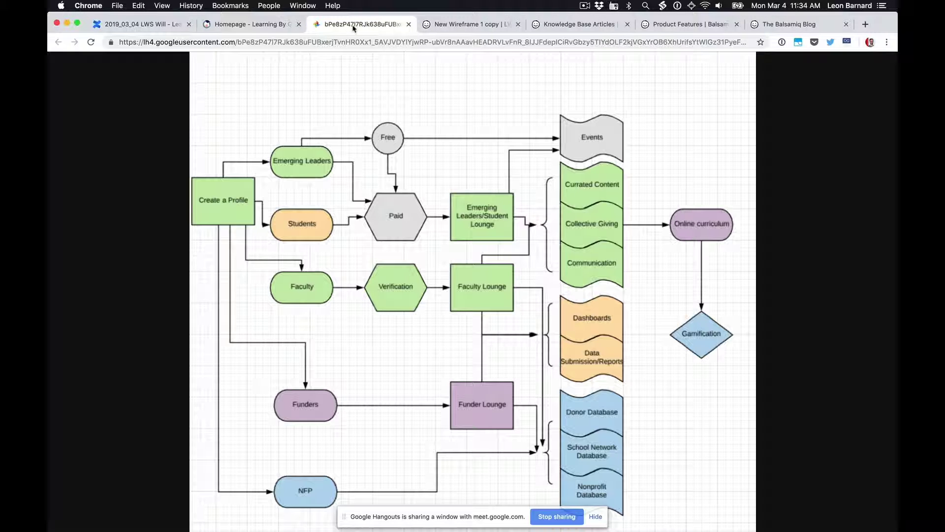
left_click(457, 27)
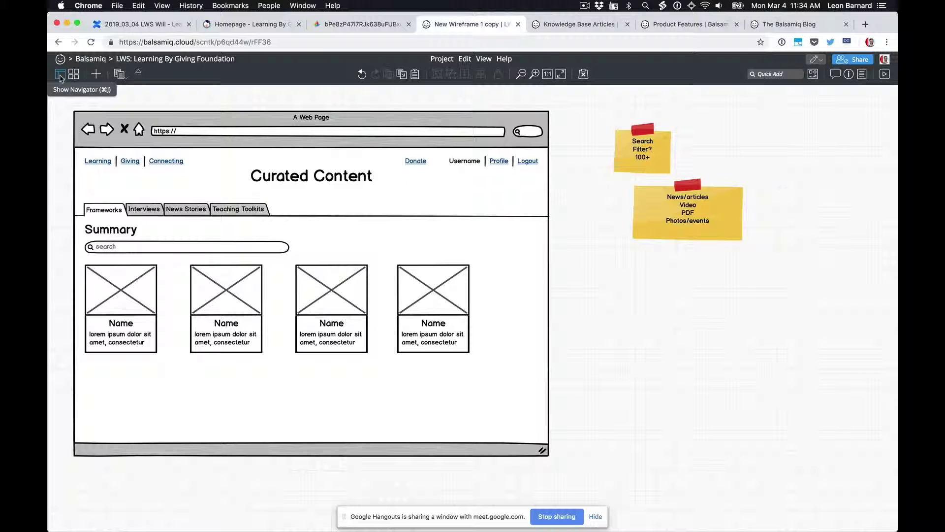
- Copy the page frame and nav links into a new wireframe, New Wireframe 2
left_click(61, 74)
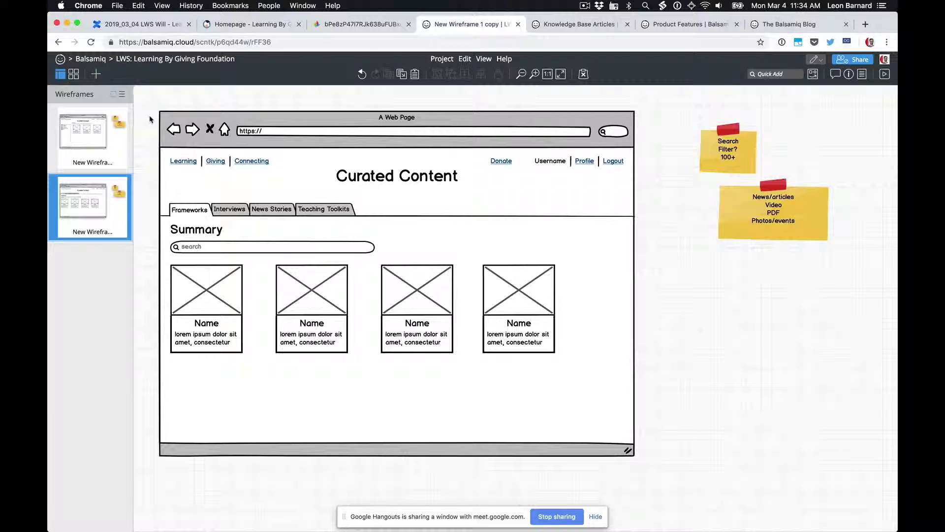
left_click(177, 120)
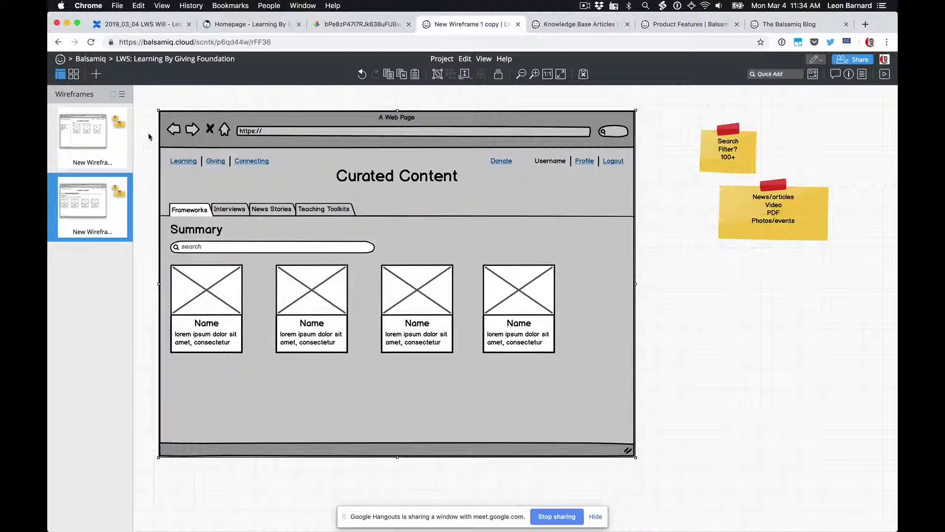
left_click_drag(146, 129, 648, 196)
left_click(613, 118)
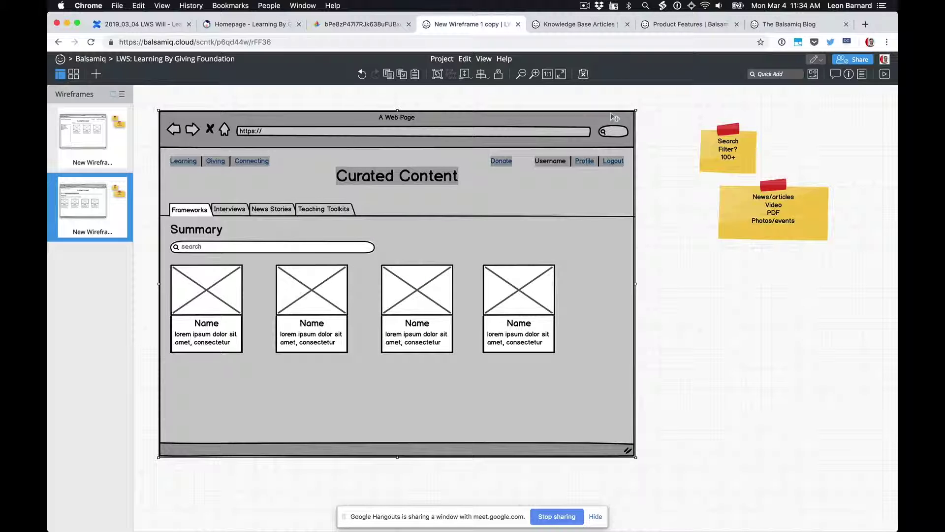
left_click(97, 75)
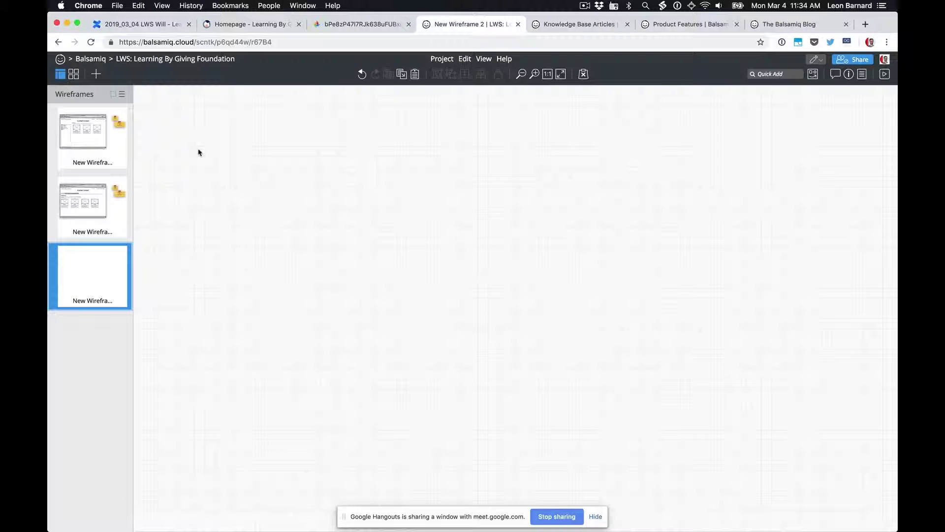
key("super+v")
- Move the Curated Content title off the page to the right
left_click(707, 216)
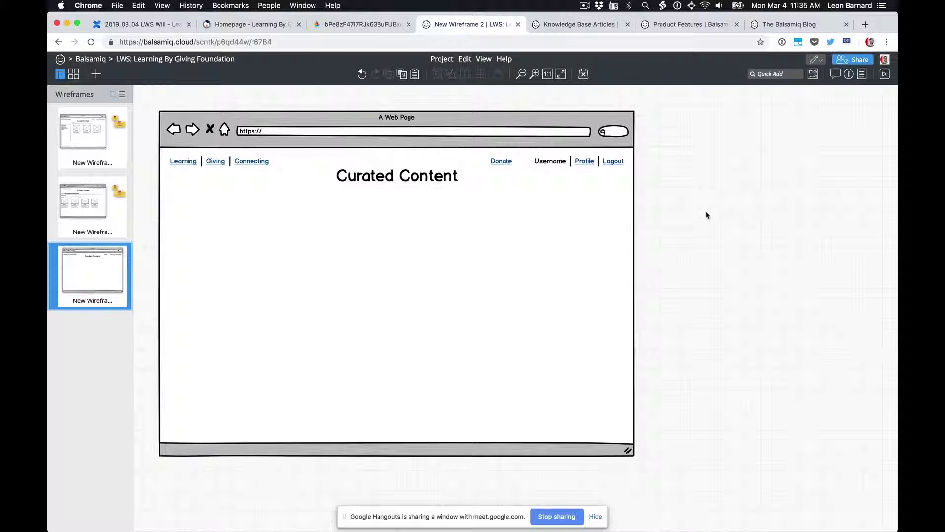
left_click(421, 178)
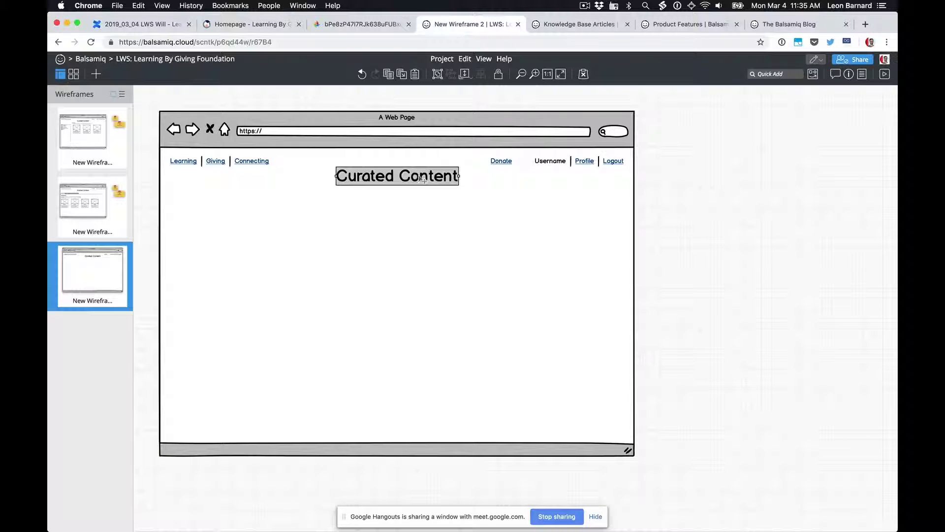
left_click_drag(422, 180, 747, 123)
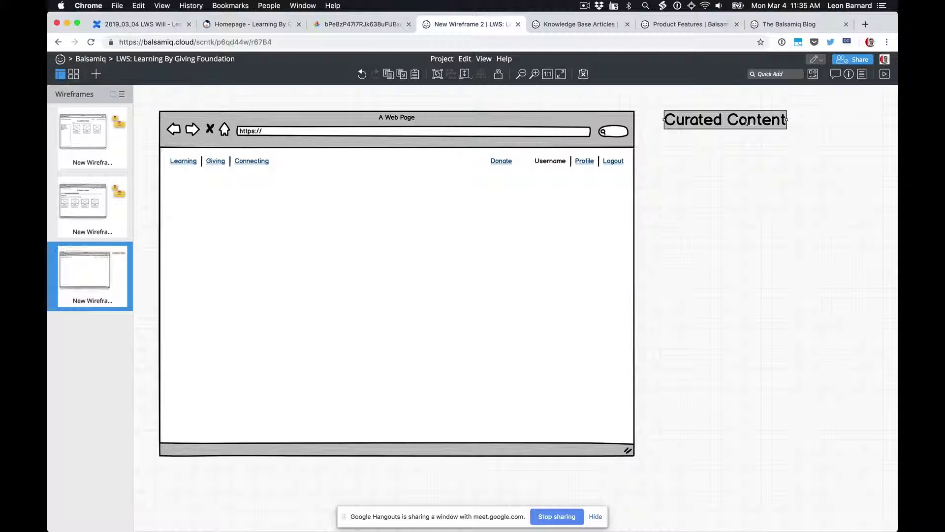
- Change the moved title label's text to Lounge
double_click(721, 124)
key("BackSpace")
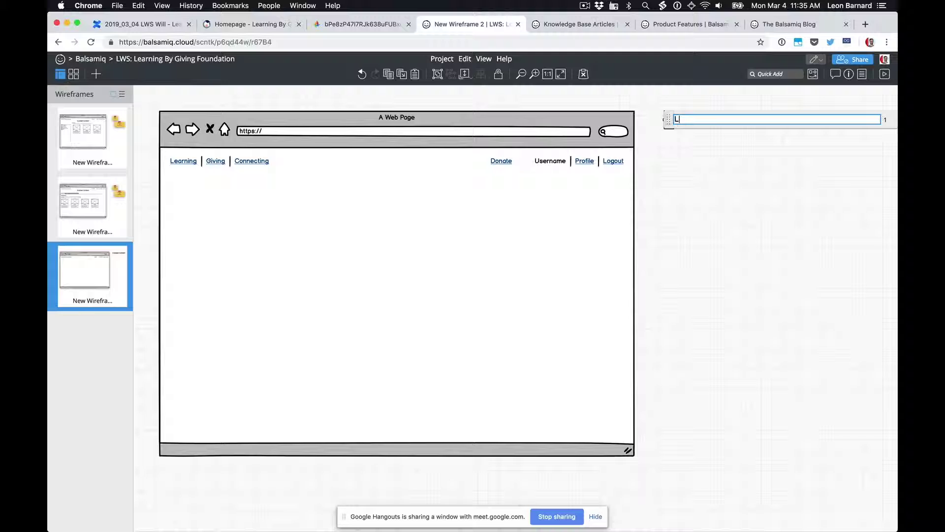
type("Lounge")
key("Return")
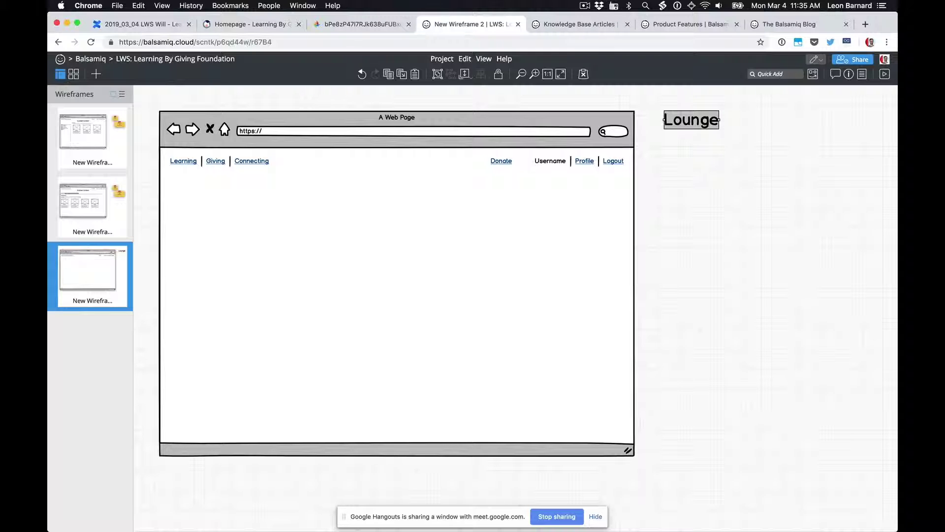
- Check the flowchart in the other browser tab, then return to New Wireframe 2
key("ctrl+shift+Tab")
key("ctrl+Tab")
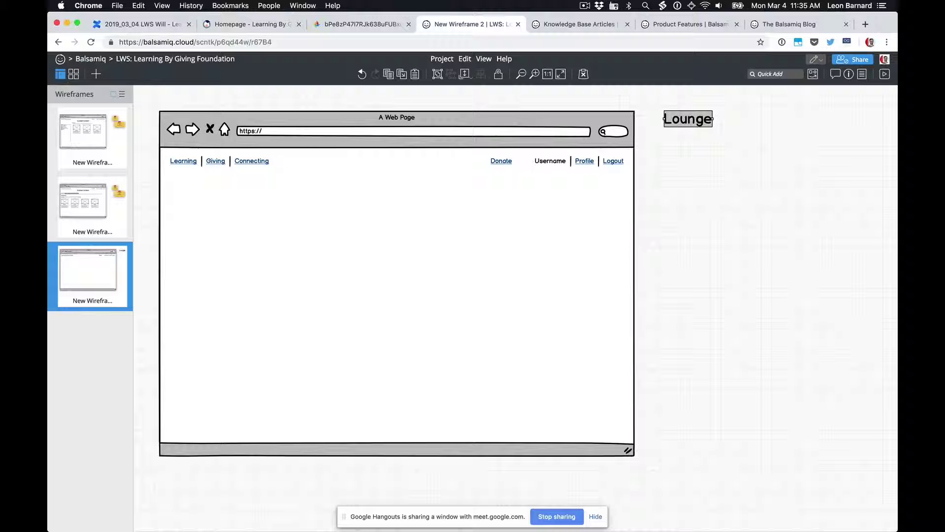
key("ctrl+shift+Tab")
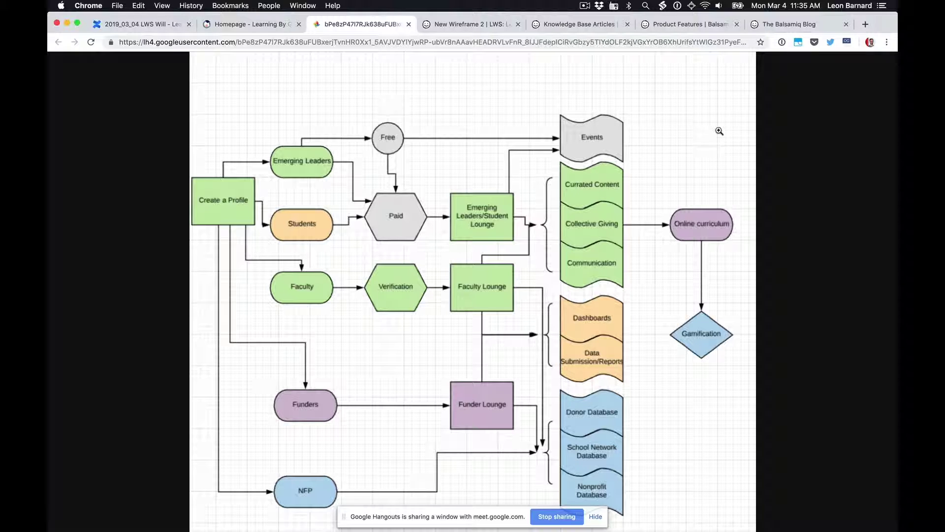
key("ctrl+Tab")
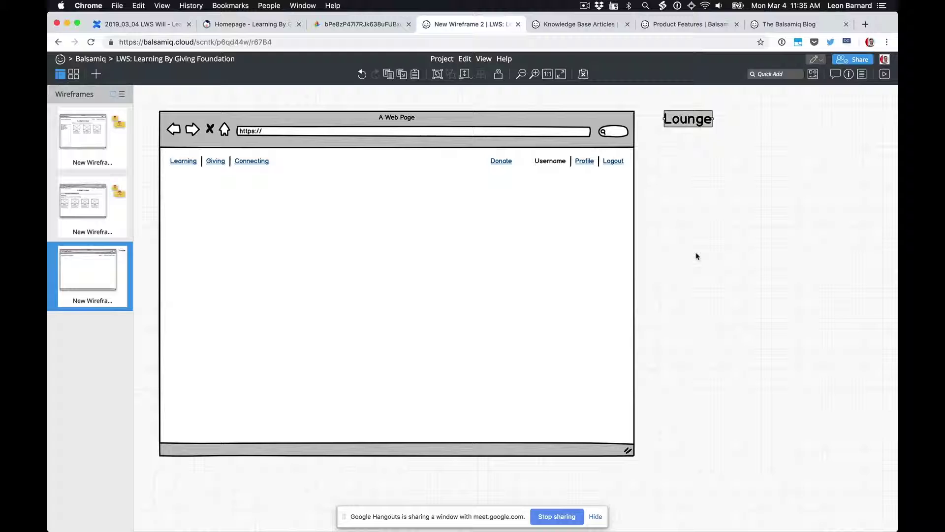
left_click(697, 256)
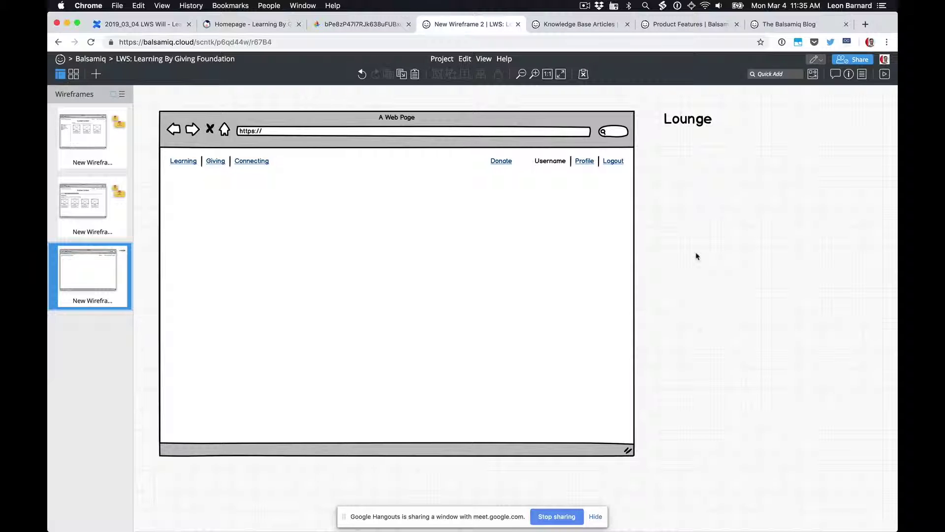
- Quick Add an Image placeholder, widen it, and place it below the nav links
key("super+slash")
type("imag")
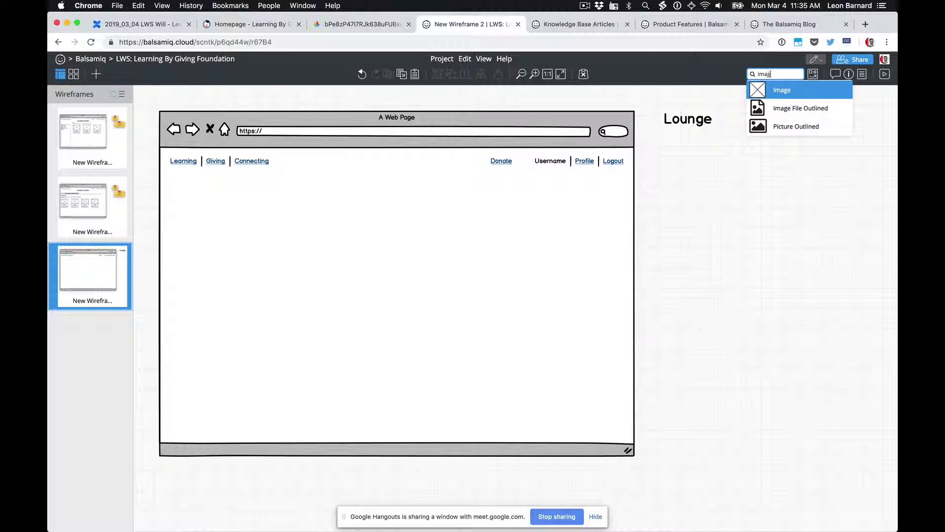
key("Return")
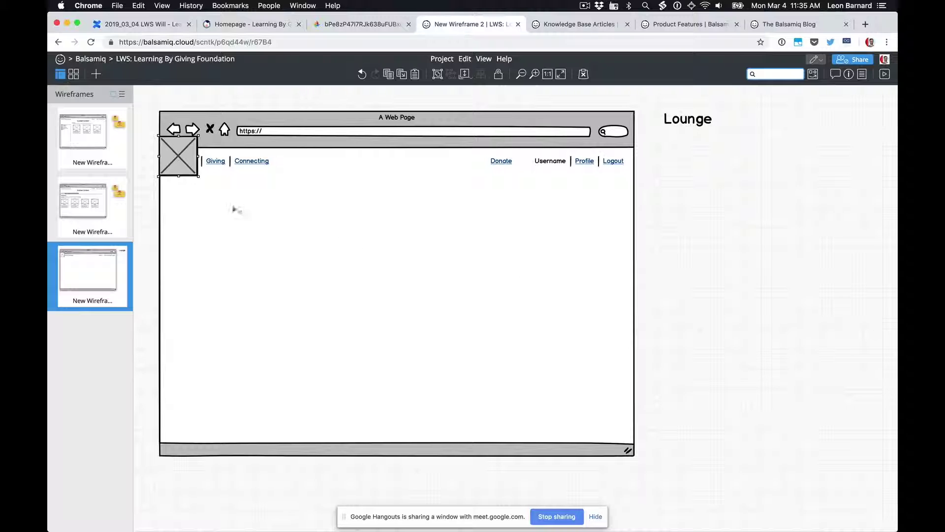
left_click_drag(199, 156, 293, 205)
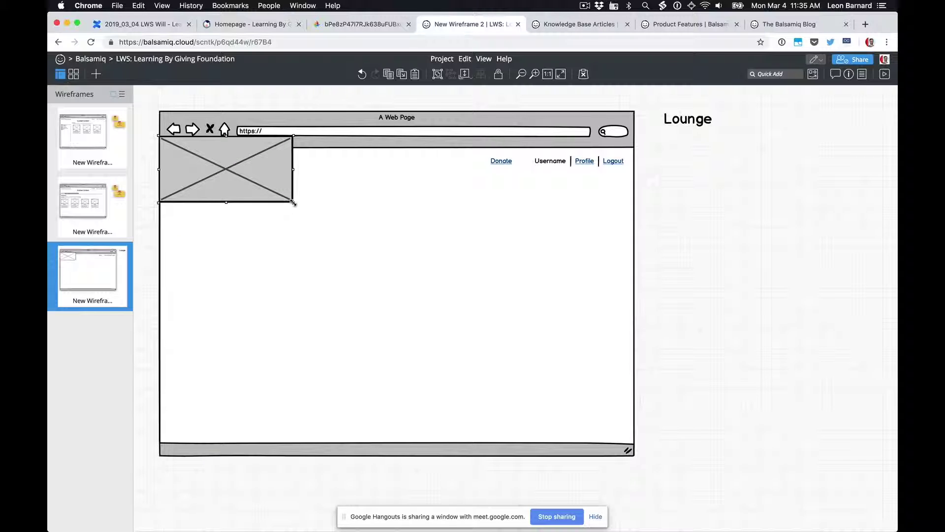
left_click_drag(224, 162, 249, 238)
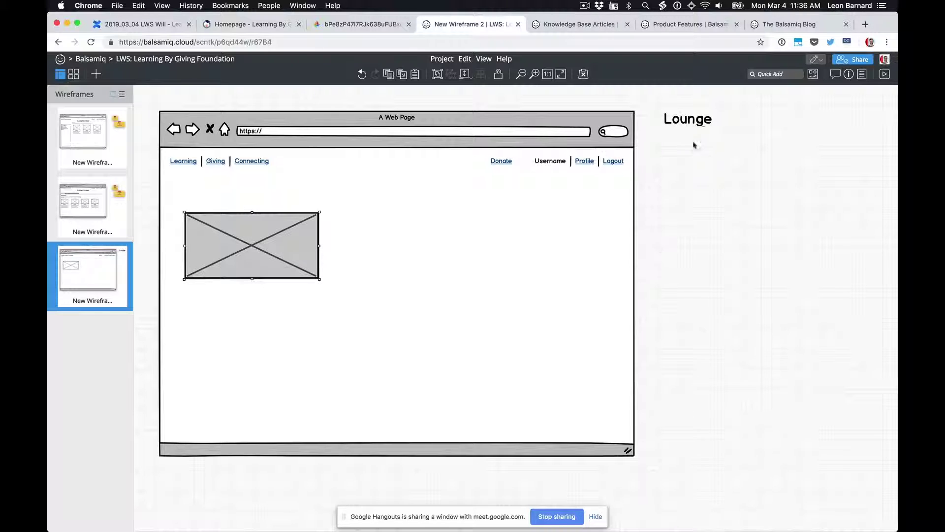
- Duplicate the Lounge label, rename the copy Events, and place it over the image's lower part
left_click(691, 125)
left_click_drag(691, 124, 694, 166)
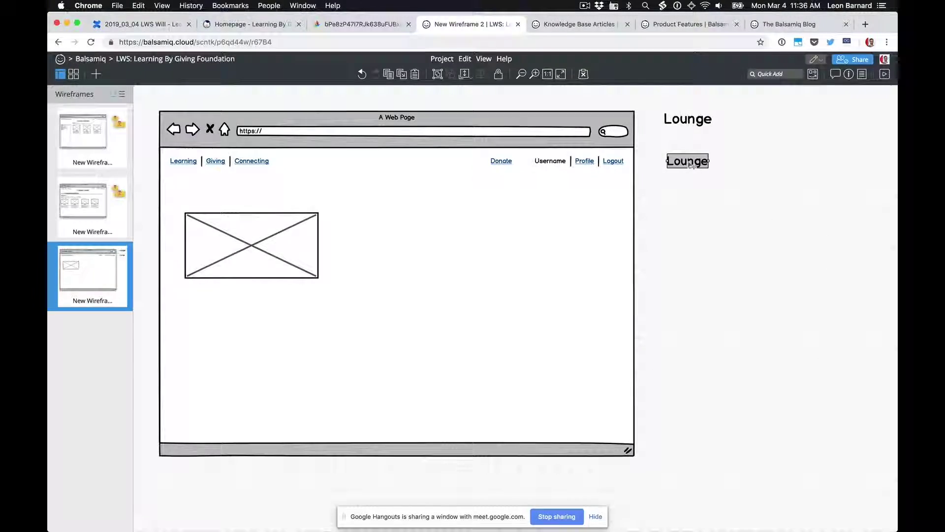
key("ctrl+Tab")
key("ctrl+shift+Tab")
key("ctrl+shift+Tab")
key("ctrl+Tab")
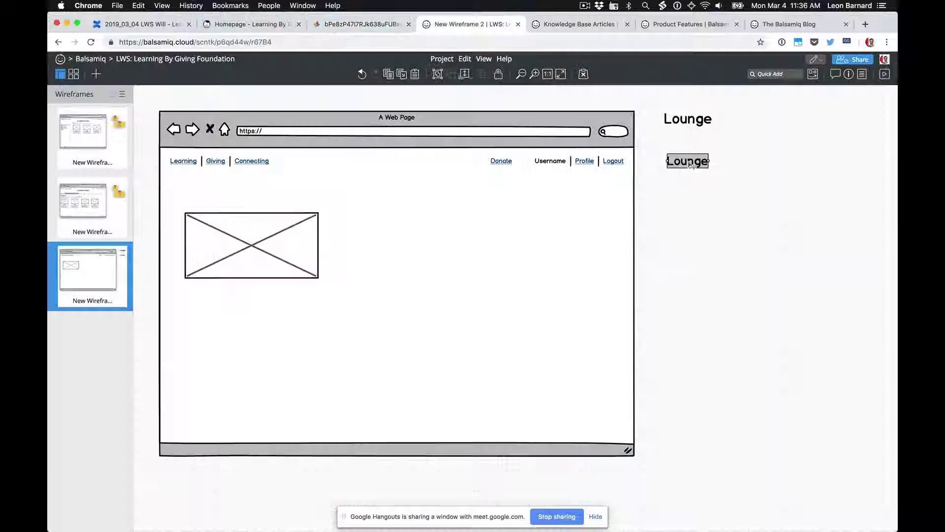
double_click(688, 163)
type("Event")
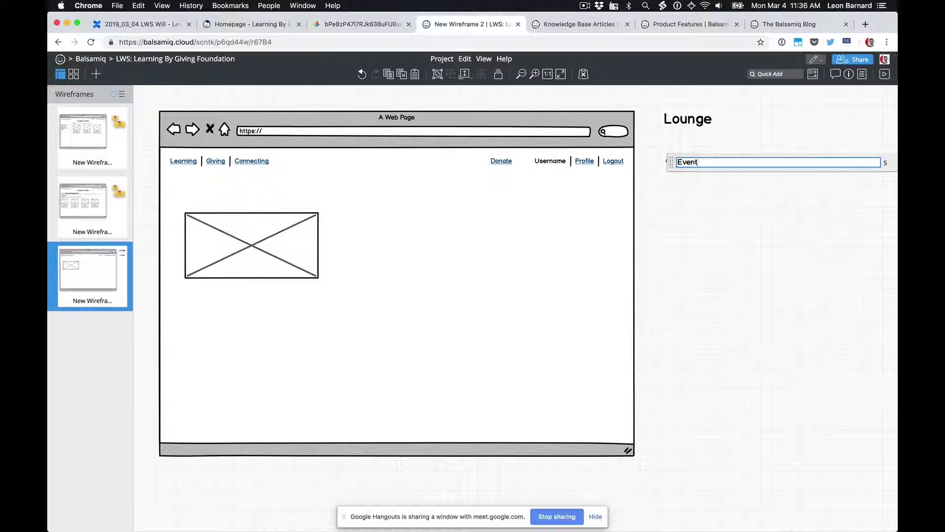
type("s")
key("Return")
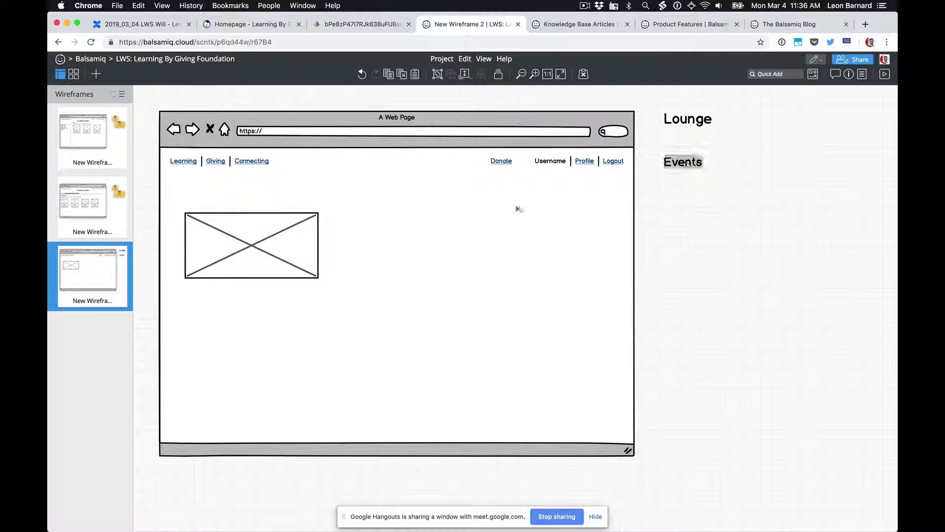
left_click_drag(518, 209, 260, 271)
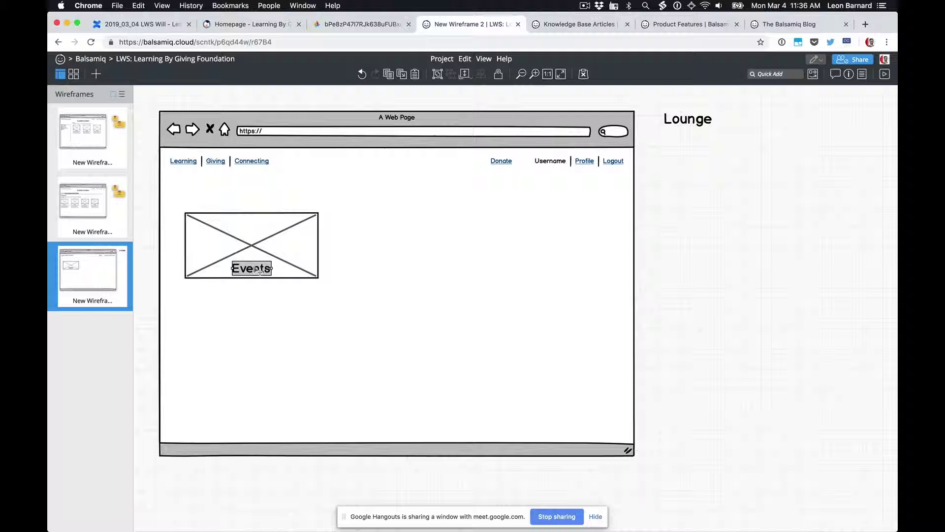
left_click(692, 291)
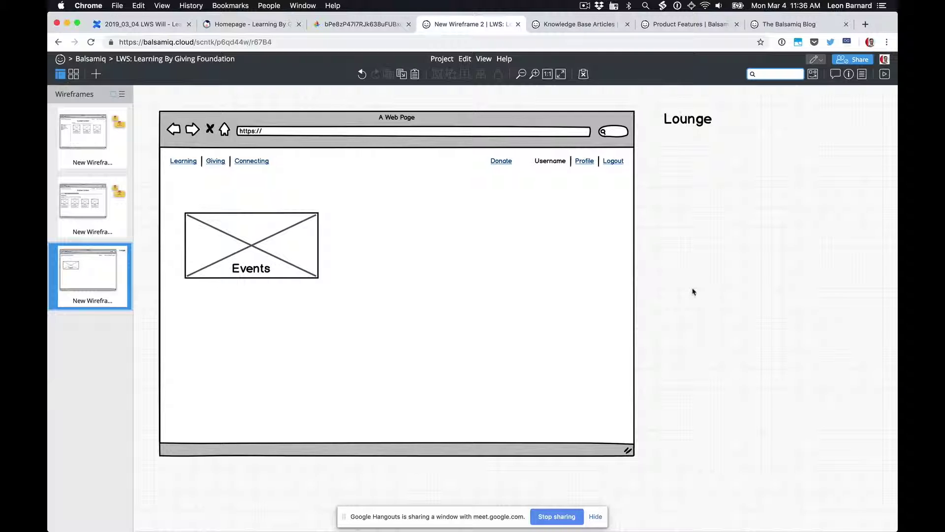
- Add a lorem ipsum Text paragraph and place it under the Events image
type("text")
key("Return")
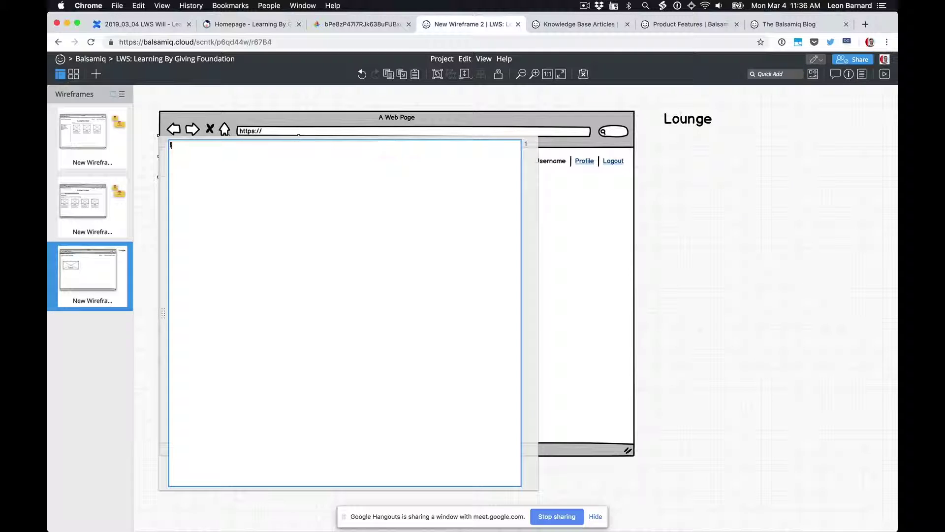
type("lorem ipsum dolor sit amet, consectetur adipisicing elit, sed do eiusmod tempor incididunt ut labore et dolore magna aliqua. Ut enim ad minim veniam, quis nostrud exercitation ullamco laboris nisi ut aliquip ex ea commodo consequat. Duis aute irure dolor in reprehenderit in voluptate velit esse cillum dolore eu fugiat nulla pariatur. Excepteur sint occaecat cupidatat non proident, sunt in culpa qui officia deserunt mollit anim id est laborum.")
left_click(528, 245)
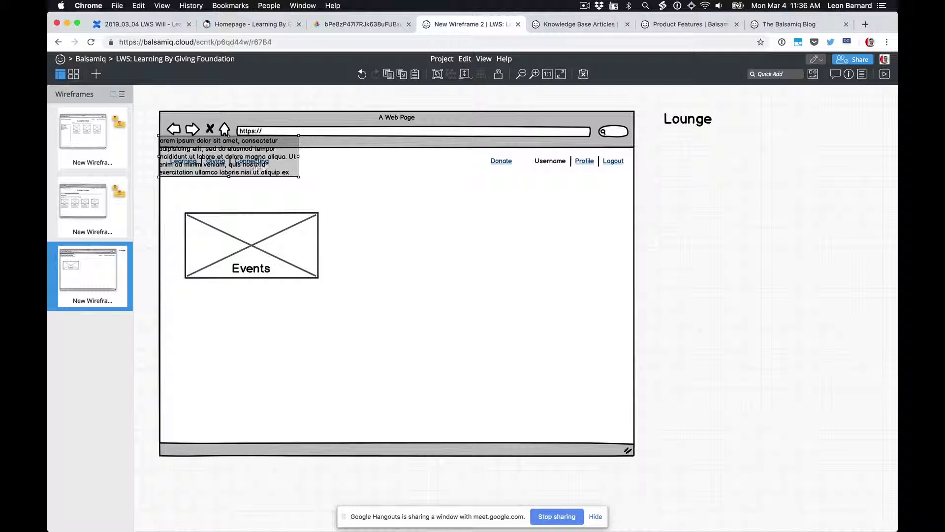
left_click_drag(260, 166, 317, 308)
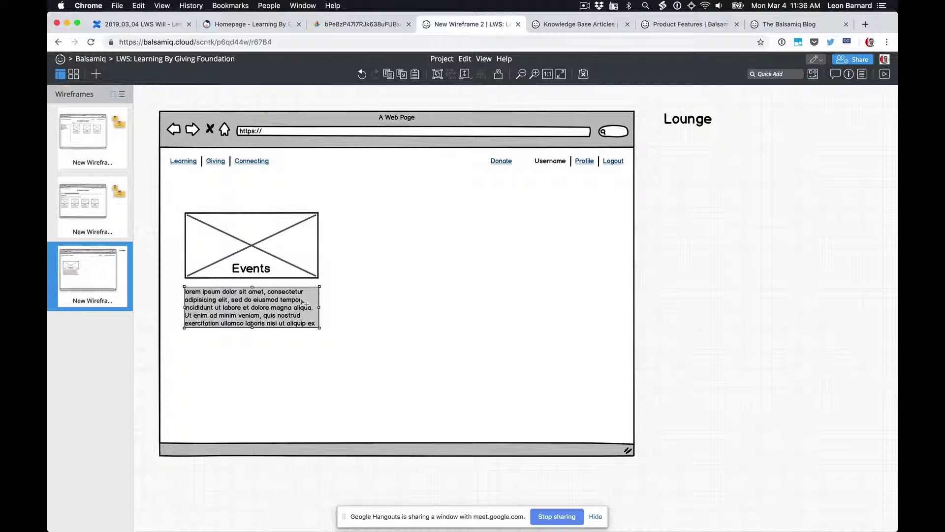
- Copy the Events image and its paragraph together into the space to the right
mouse_move(141, 196)
left_mouse_down()
mouse_move(187, 270)
mouse_move(348, 353)
left_mouse_up()
left_click_drag(268, 255, 512, 254)
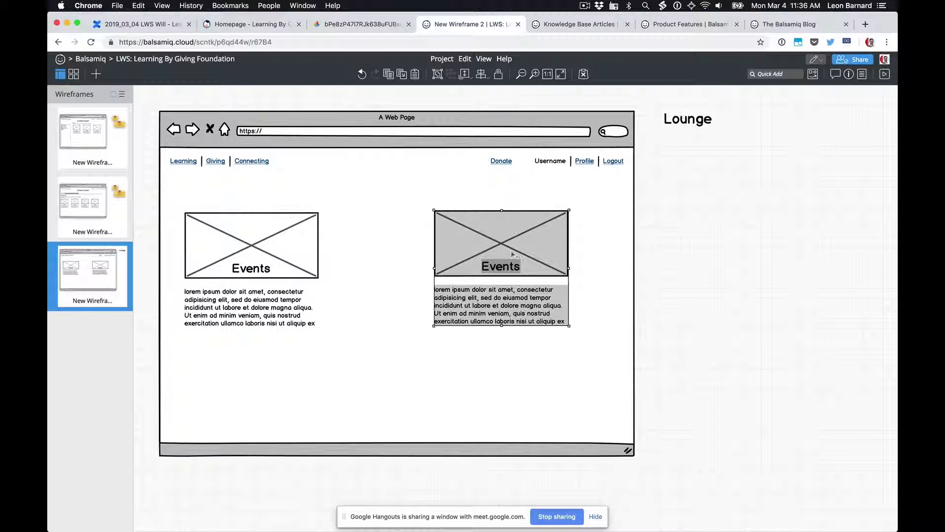
key("ctrl+shift+Tab")
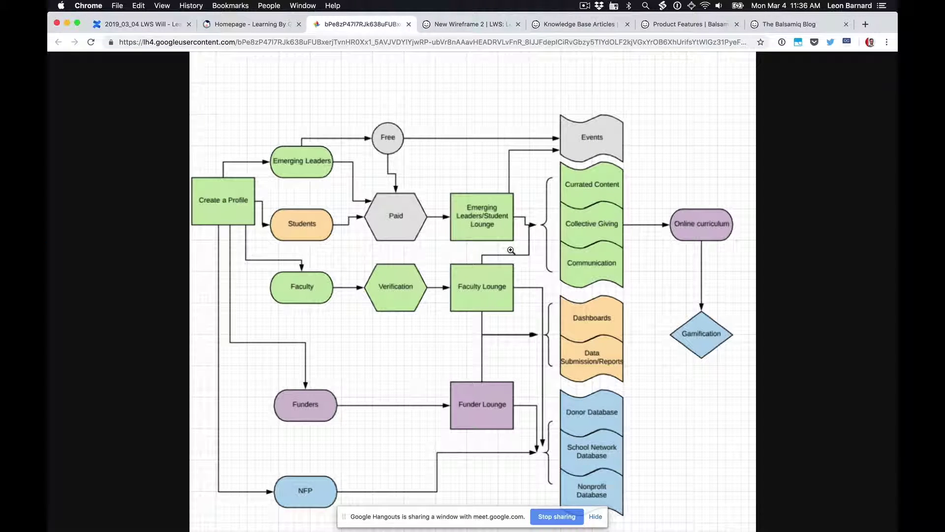
key("ctrl+Tab")
left_click(601, 249)
- Center the copy's label and rename it from Events to 'Curated Content'
left_click(510, 268)
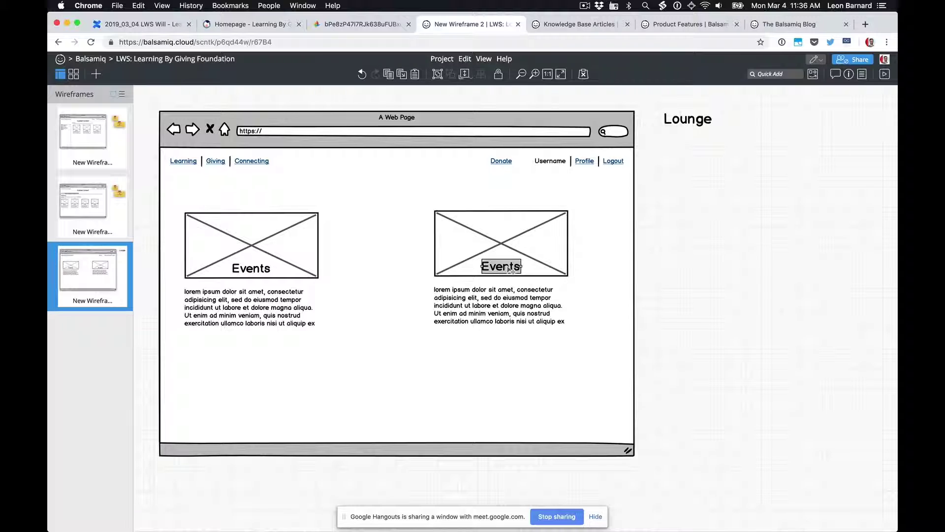
left_click(848, 74)
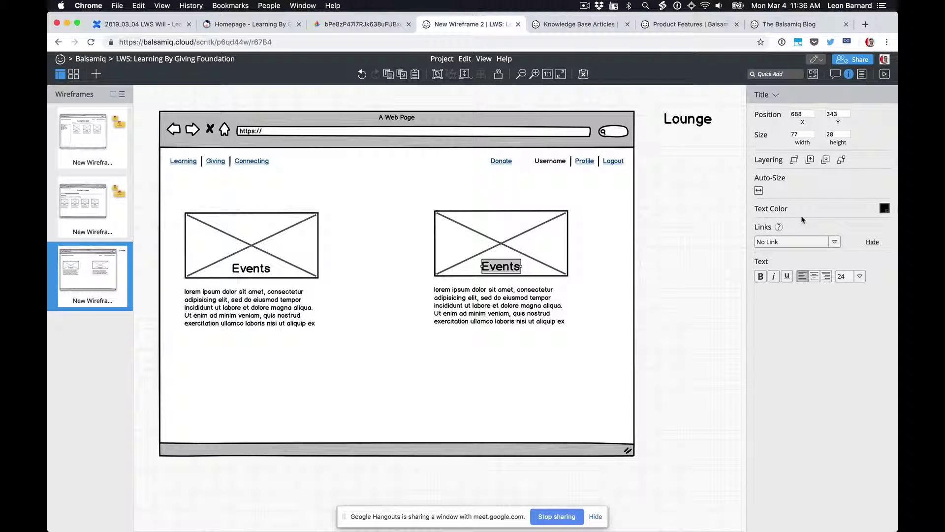
left_click(814, 274)
type("Curated Ci")
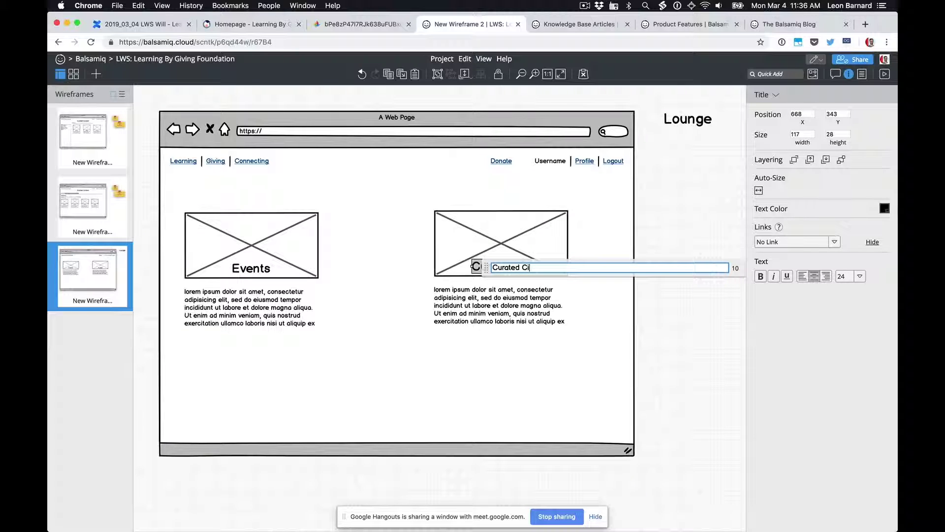
key("BackSpace")
type("ontent")
key("Return")
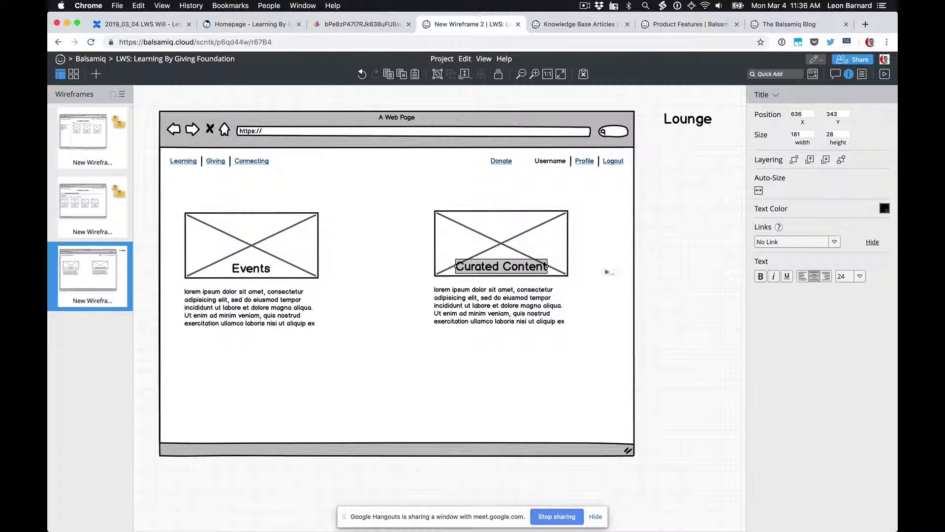
left_click(660, 270)
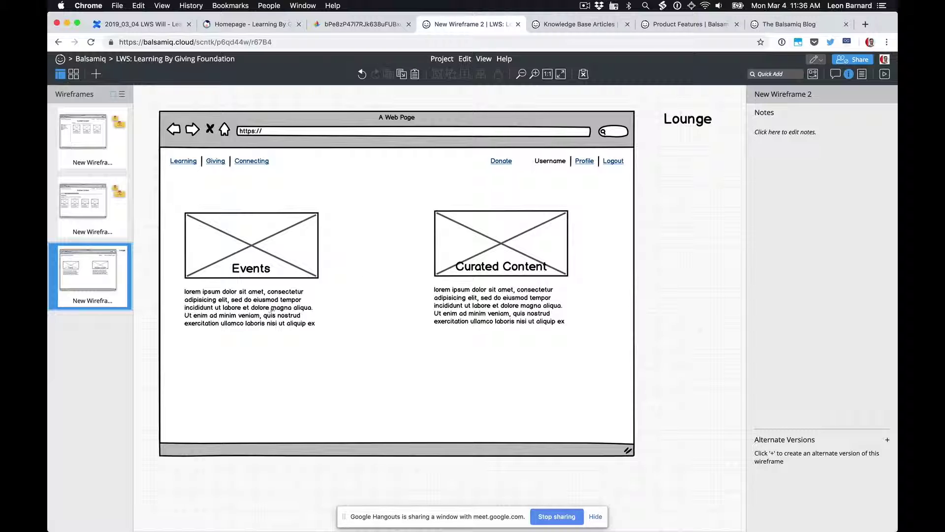
- Inspect the Events and Curated Content paragraphs, then search Quick Add for 'lis'
left_click(272, 311)
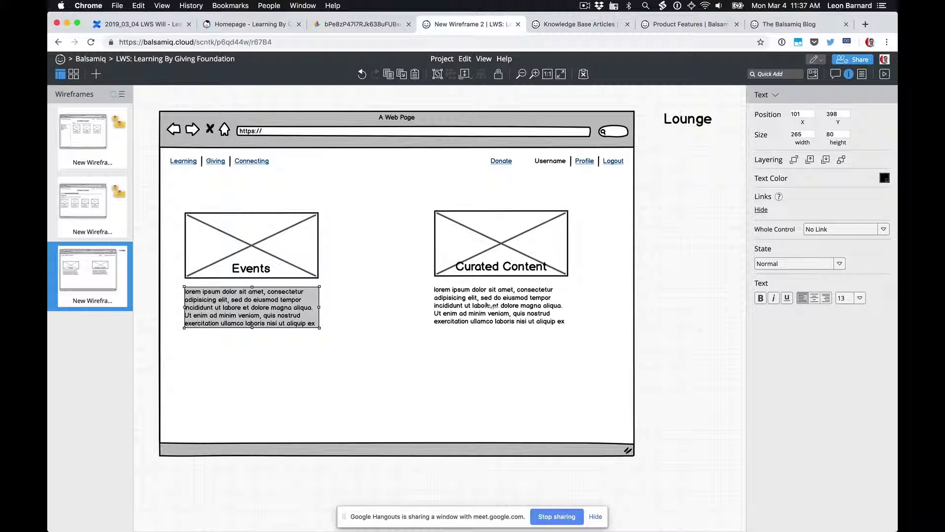
left_click(657, 302)
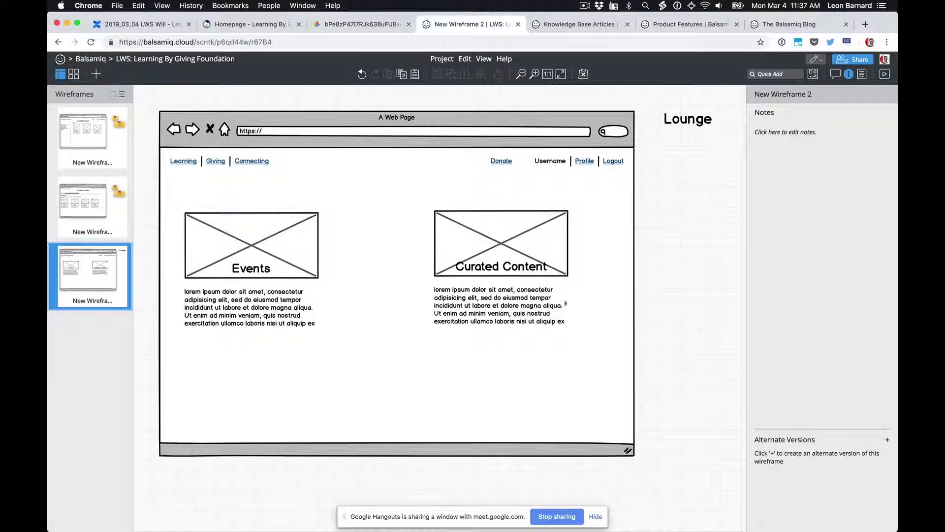
left_click(490, 302)
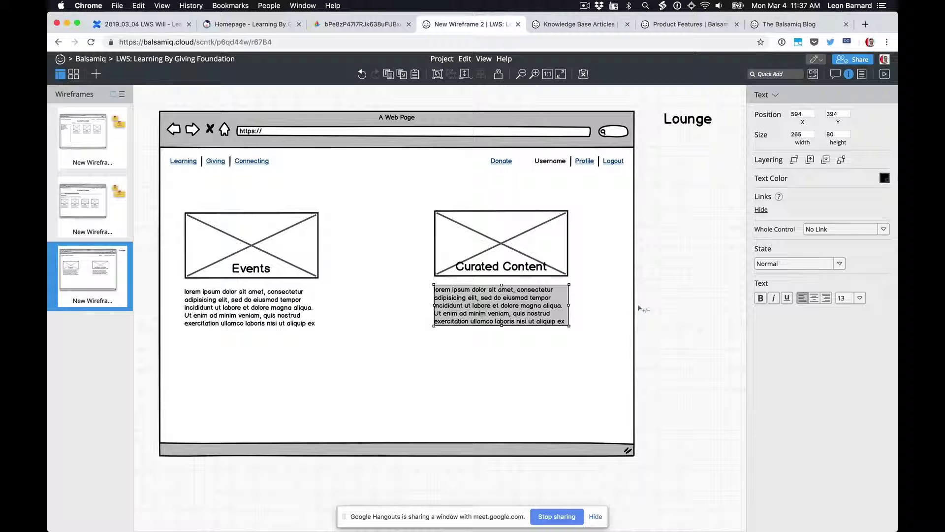
left_click(650, 302)
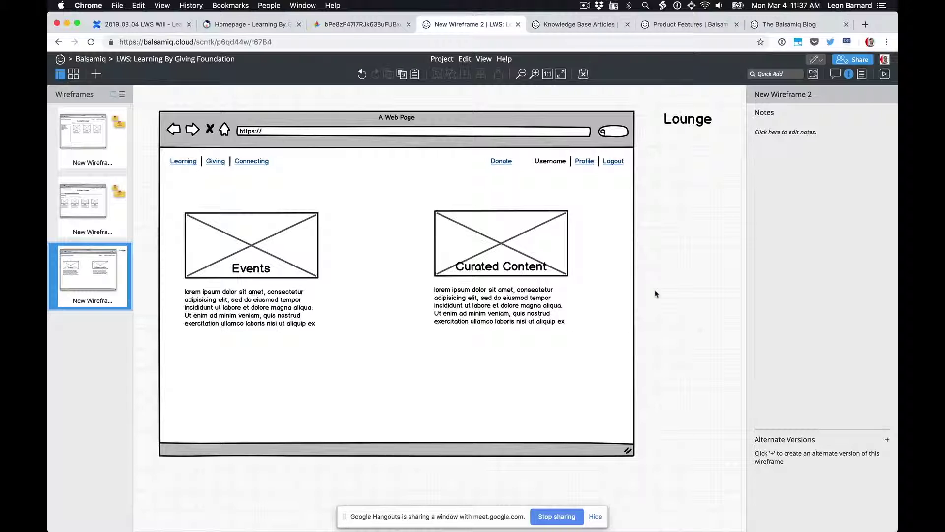
type("list")
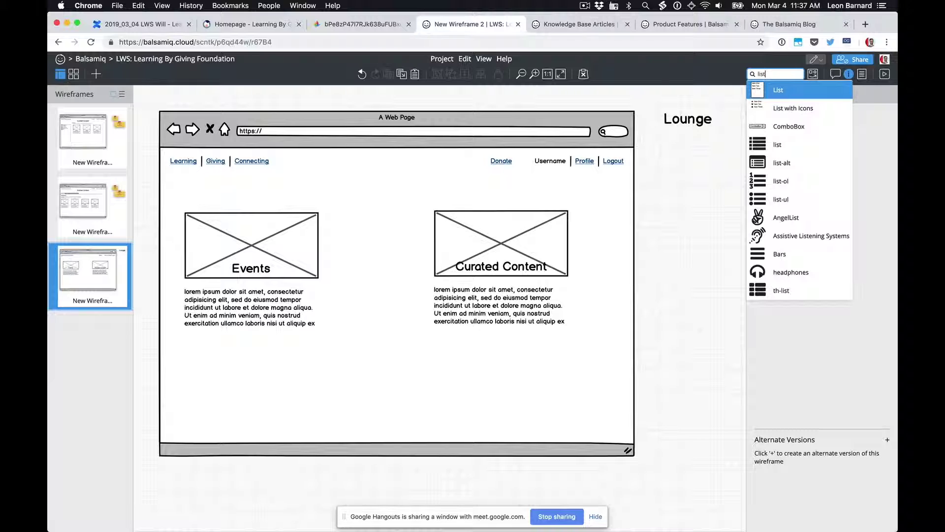
- Insert a List with Icons component and make its first item Frameworks
key("Down")
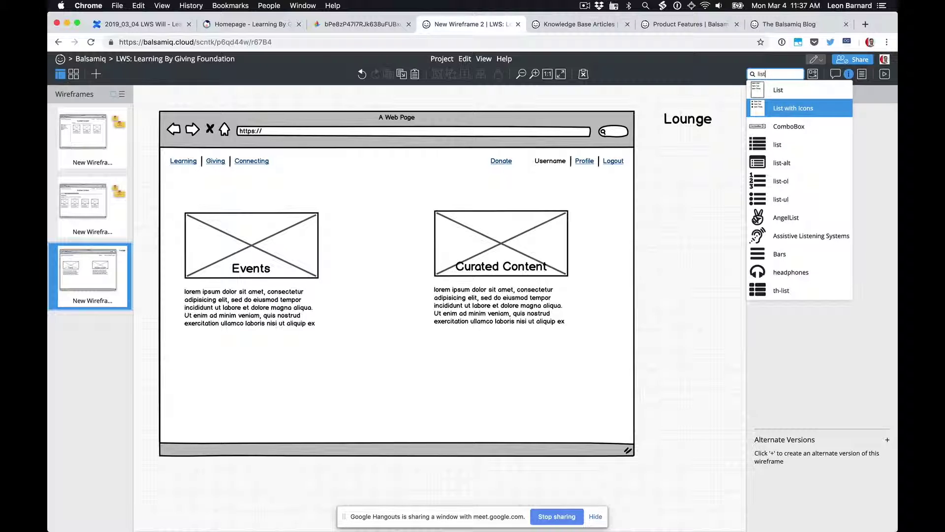
key("Return")
key("Return")
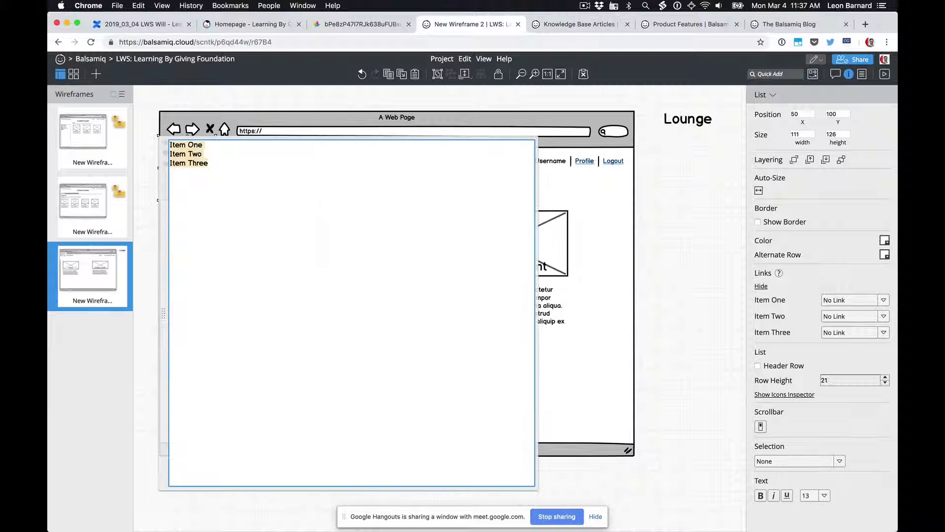
key("Up")
key("shift+End")
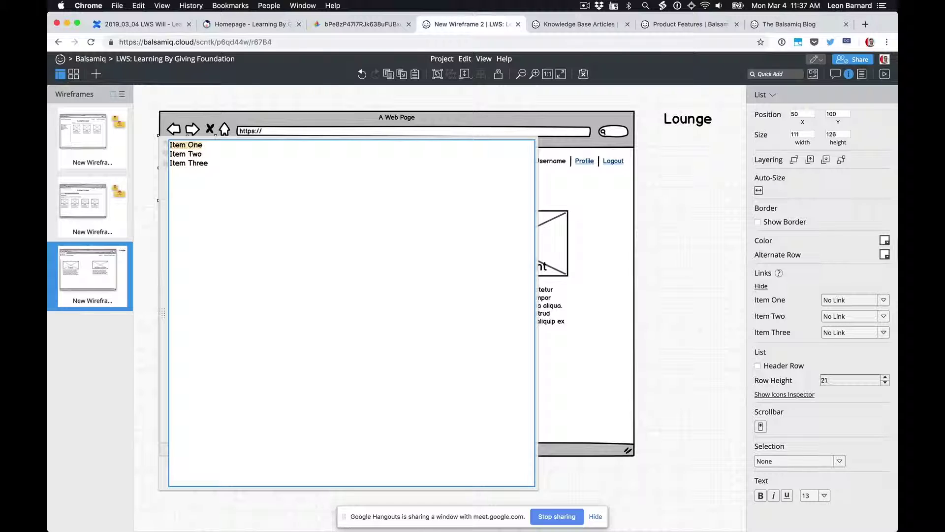
type("Frameworks")
key("Right")
key("shift+End")
- Replace the remaining items with Interviews and '...', then place the list beside the Curated Content paragraph
key("shift+Down")
key("BackSpace")
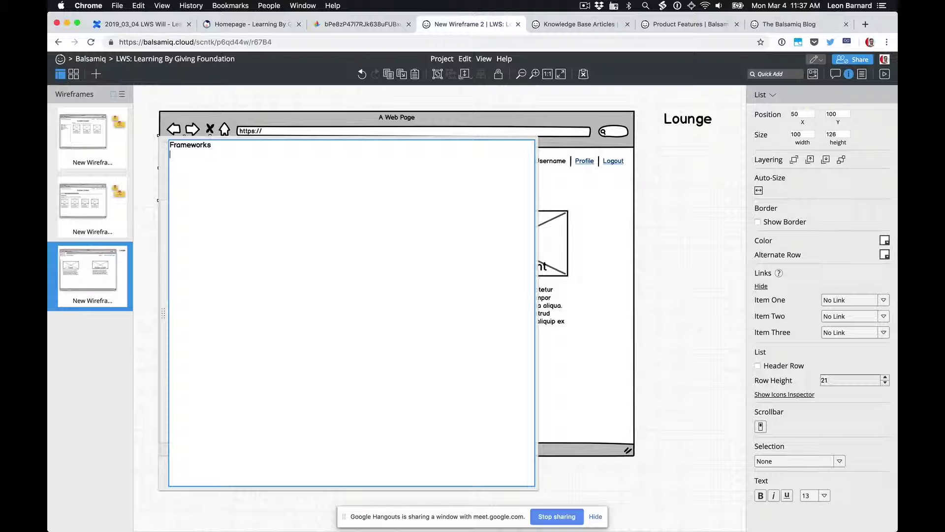
type("Intere")
type("iews")
key("Return")
type("...")
left_click(645, 300)
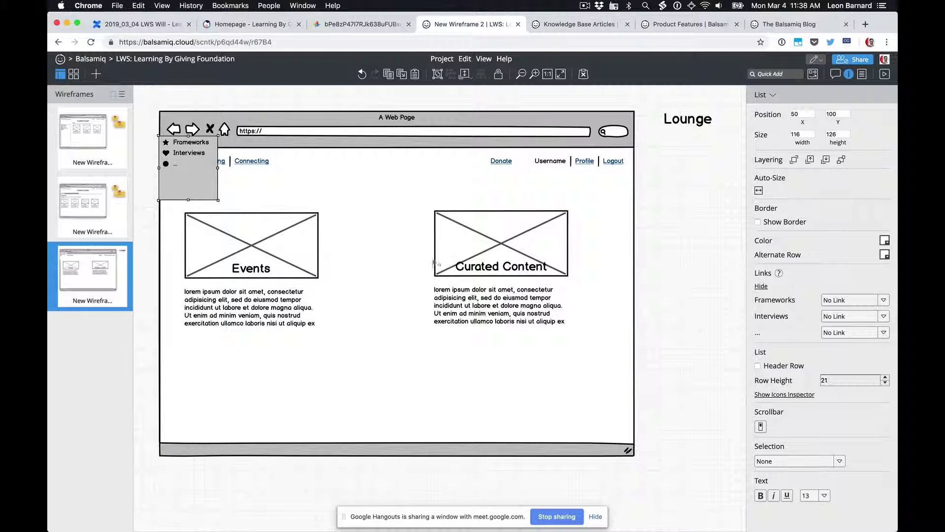
left_click_drag(188, 171, 553, 307)
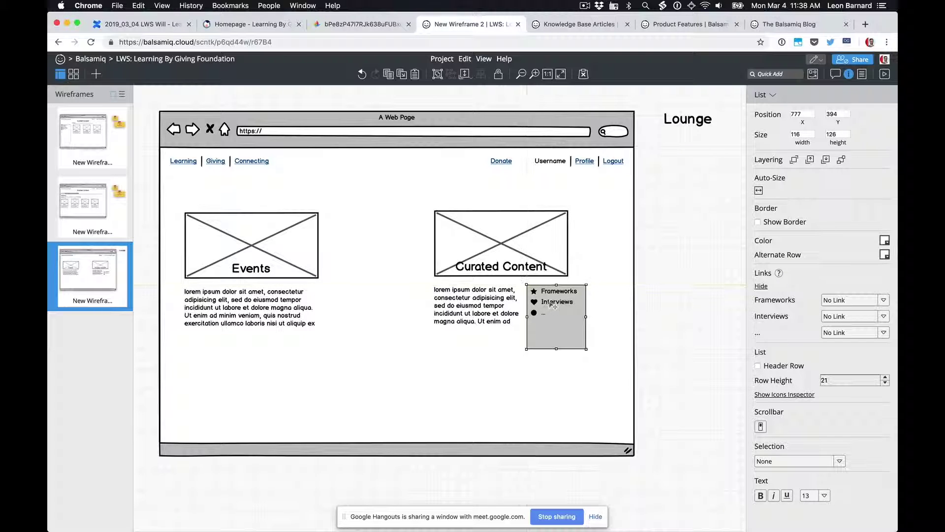
left_click(639, 317)
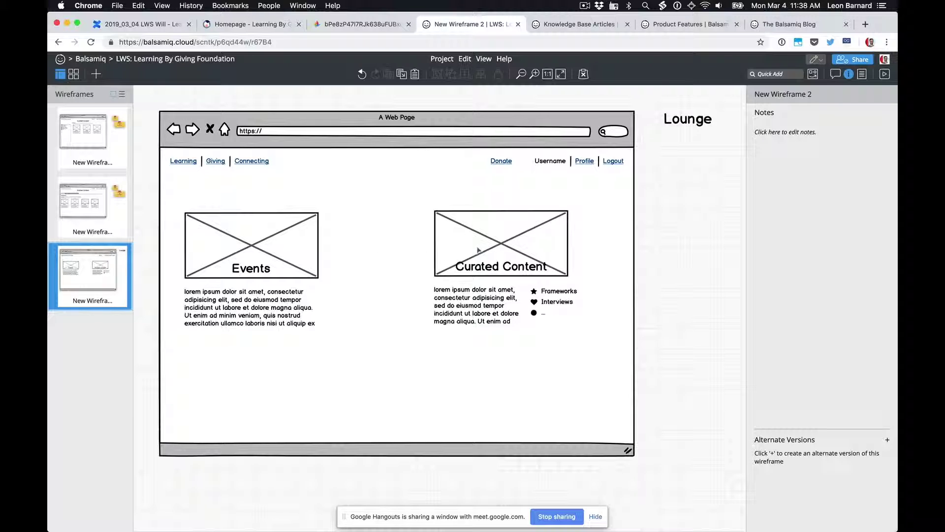
- Add a Calendar component and move it down beside the Events paragraph
left_click(556, 308)
left_click(677, 274)
left_click(231, 311)
left_click(469, 304)
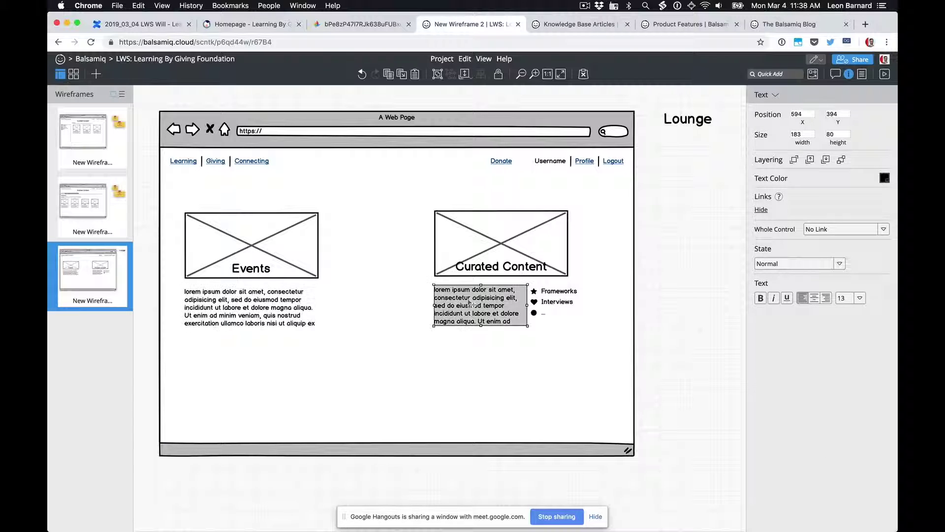
left_click(290, 302)
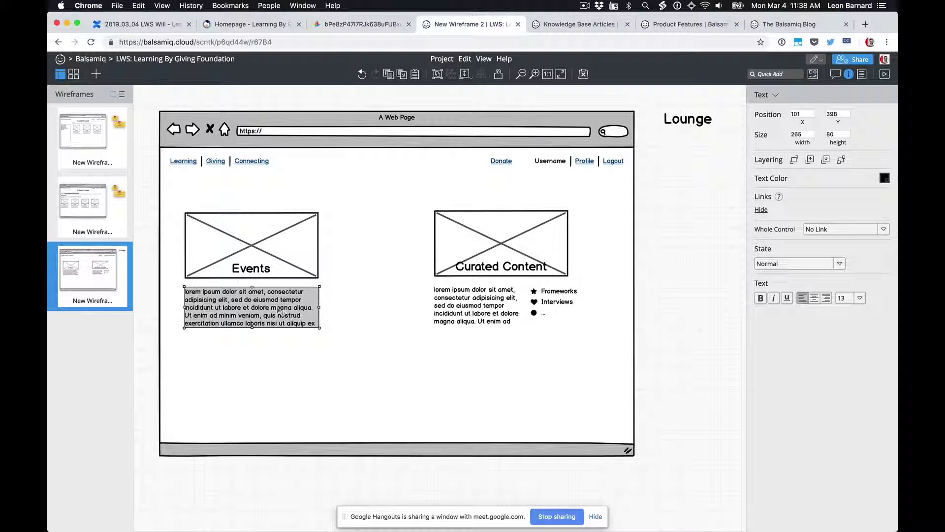
left_click(148, 298)
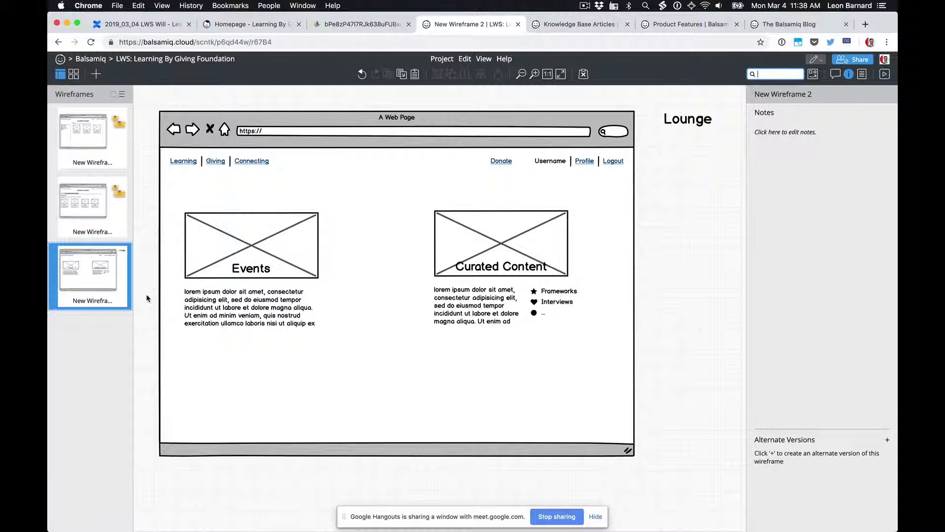
type("cal")
key("Return")
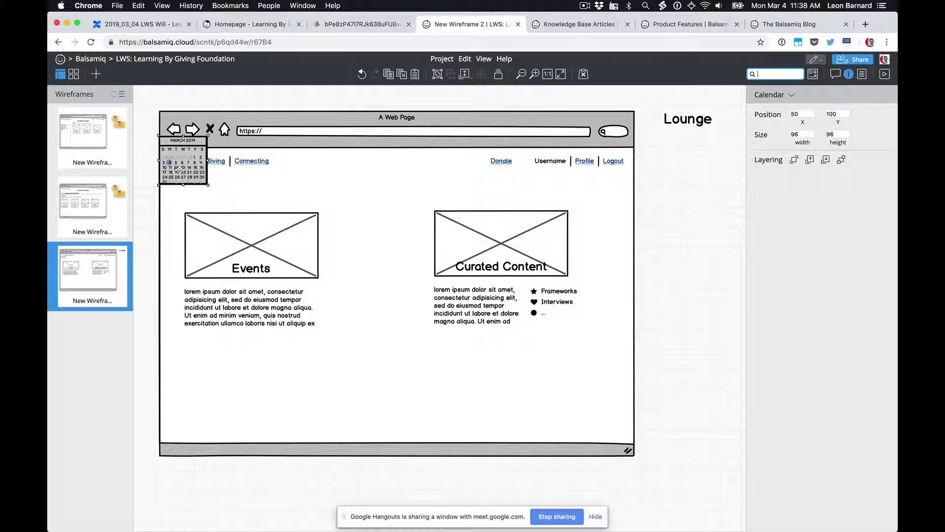
left_click_drag(175, 186, 296, 333)
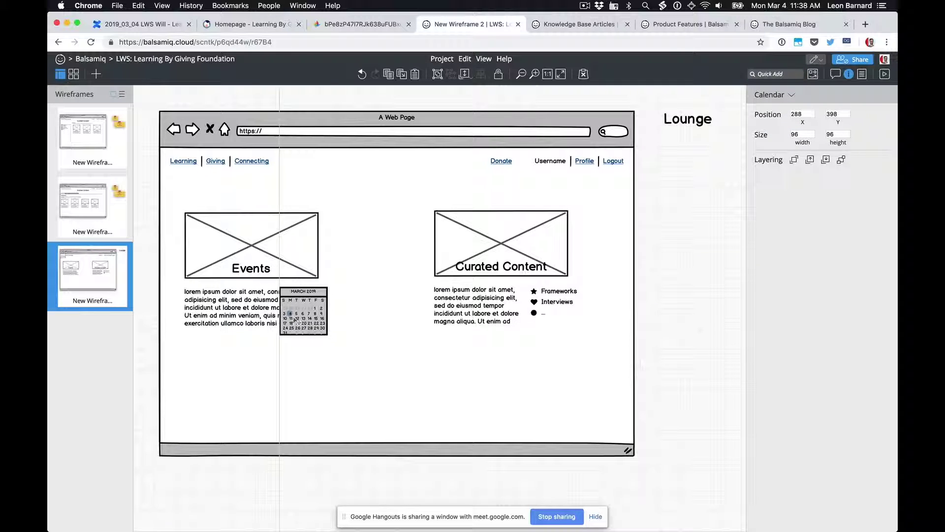
- Narrow the Events paragraph so it fits next to the calendar
left_click(267, 315)
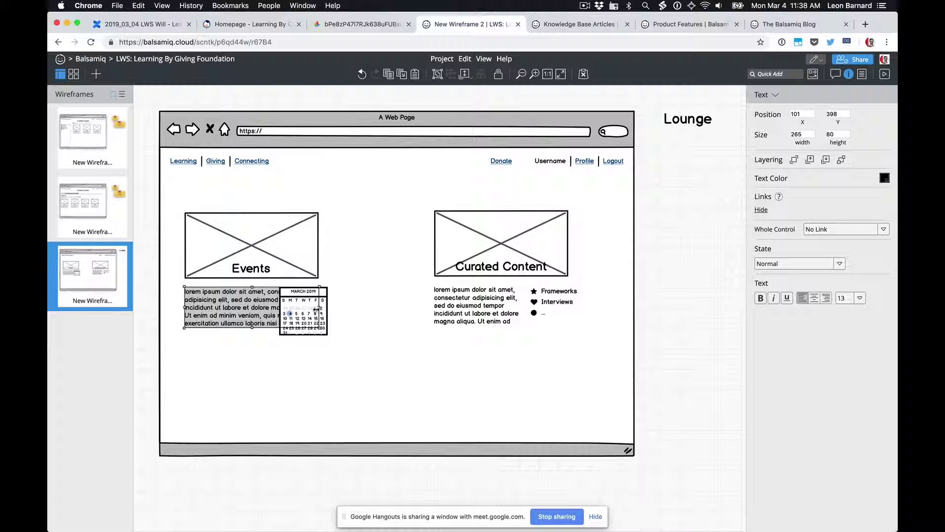
left_click_drag(319, 307, 275, 308)
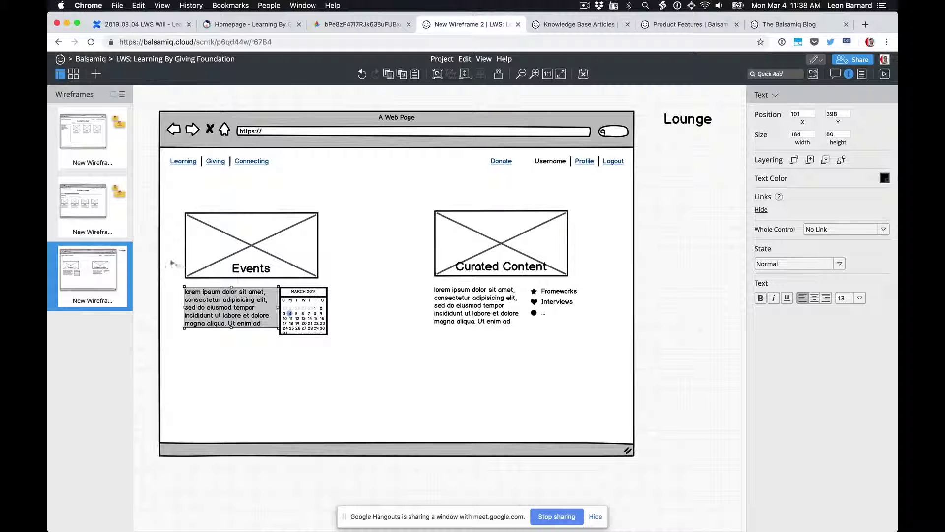
left_click(143, 250)
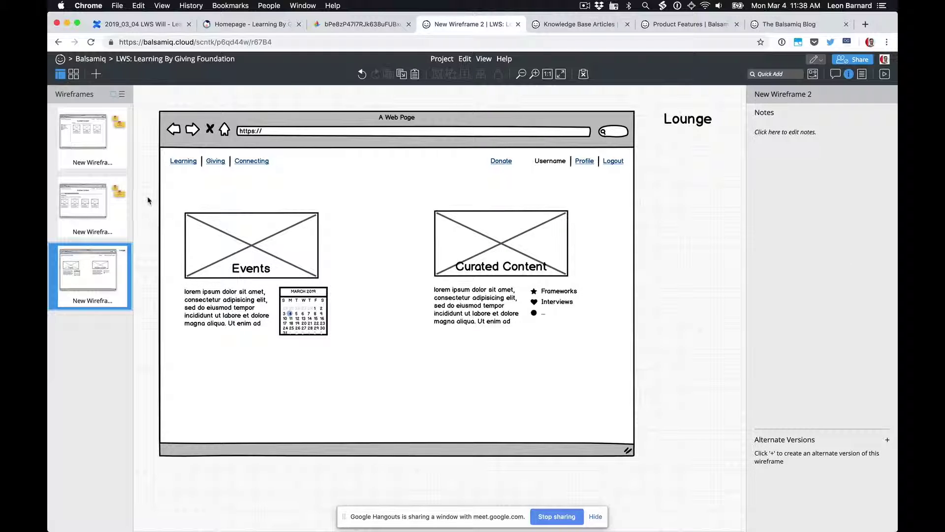
- Duplicate the Events block with its calendar and place the copy below the original
left_click_drag(148, 199, 368, 379)
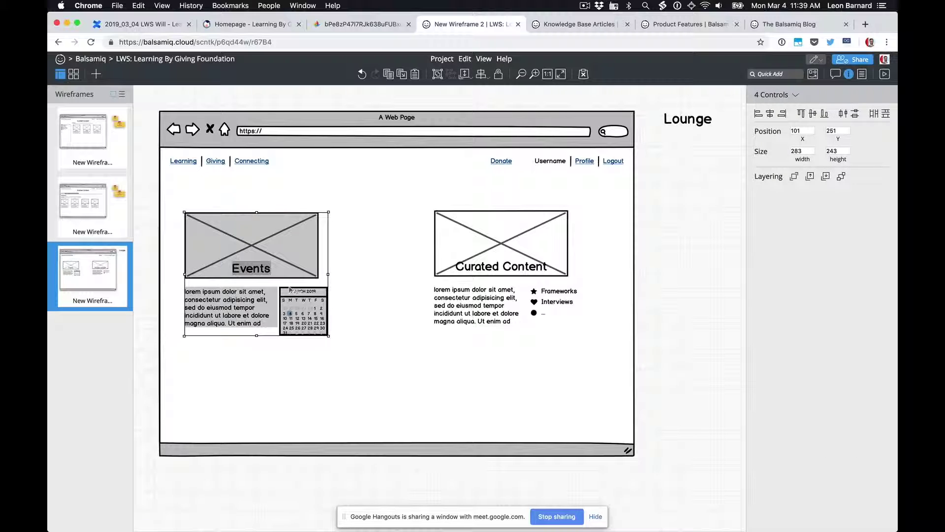
key("super+d")
left_click_drag(261, 254, 256, 382)
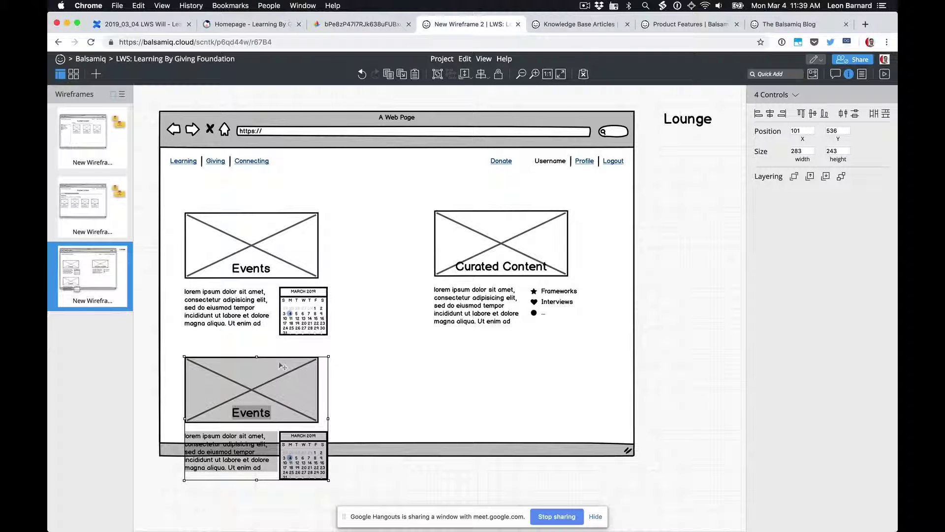
key("ctrl+shift+Tab")
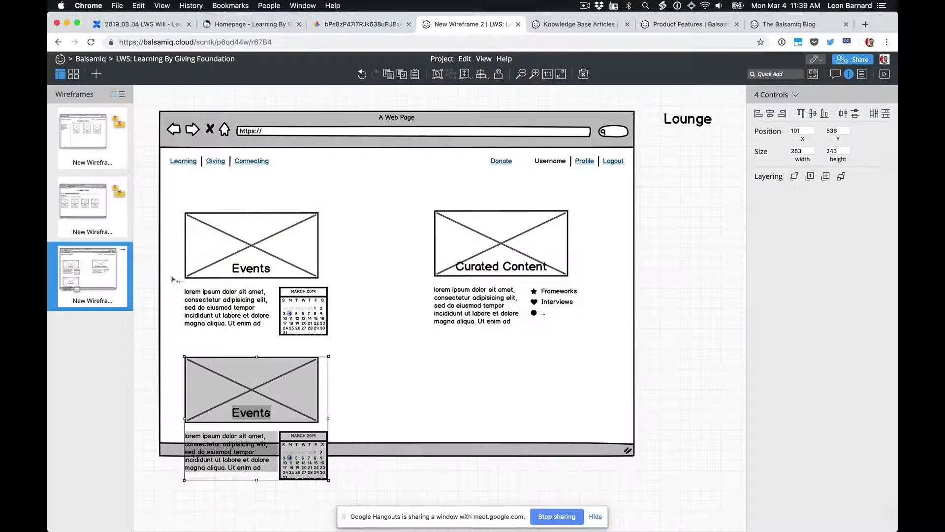
key("ctrl+Tab")
left_click(151, 276)
- Make the web page frame taller to hold the new row
scroll(151, 275, "down", 5)
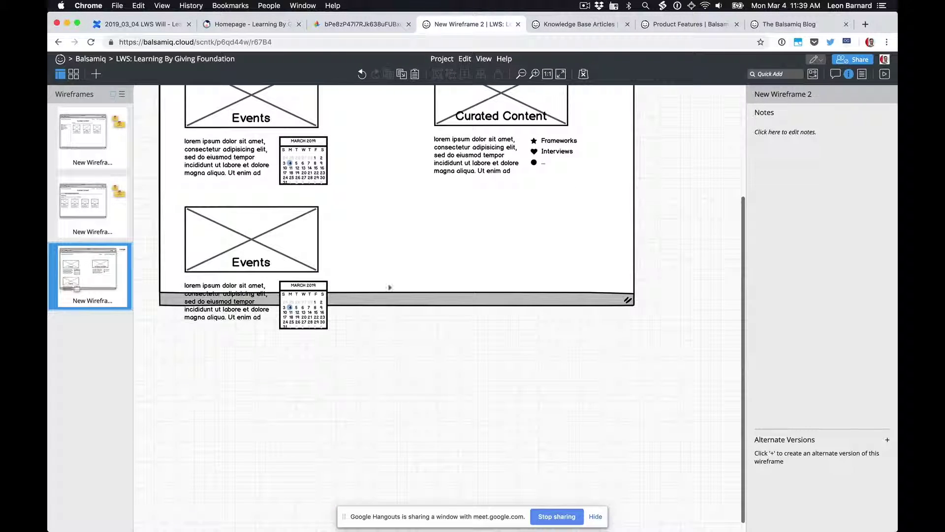
left_click(389, 287)
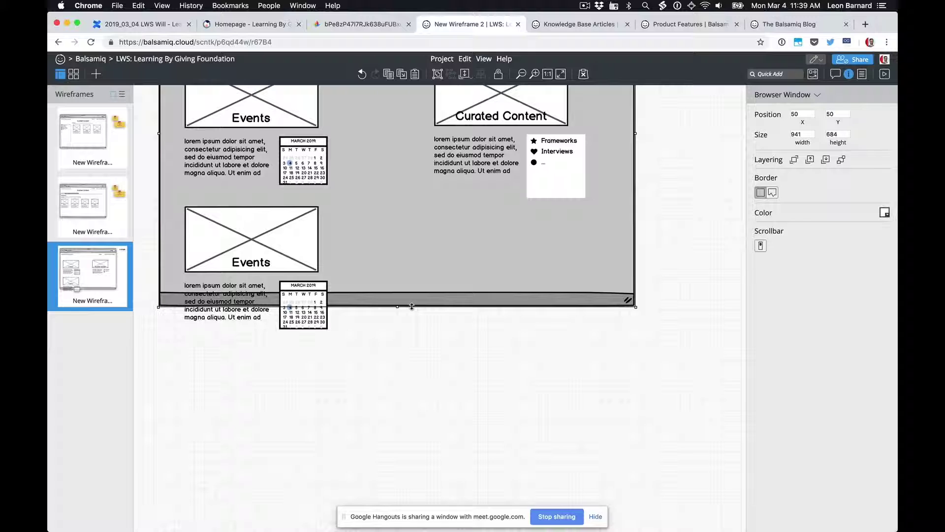
left_click_drag(414, 308, 414, 373)
left_click(414, 393)
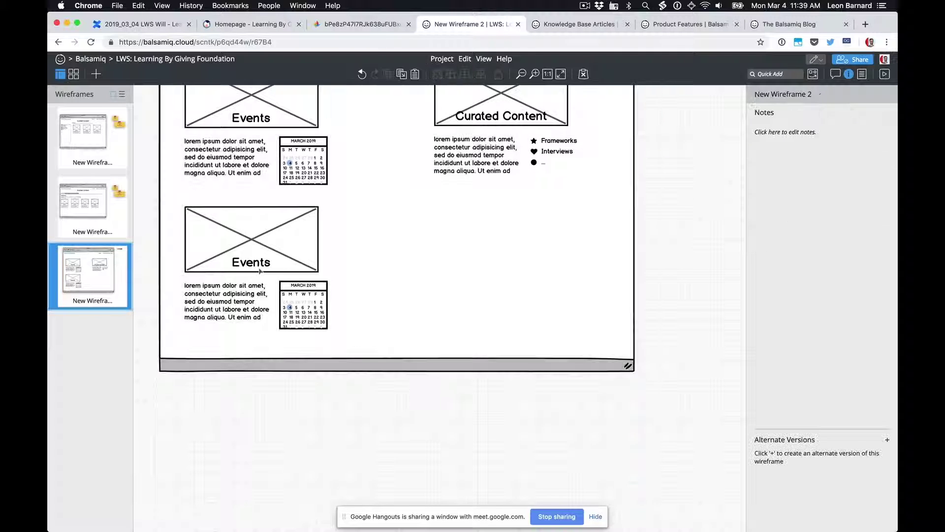
- Center the second block's title and rename it 'Giving Circles'
left_click(251, 262)
left_click(814, 277)
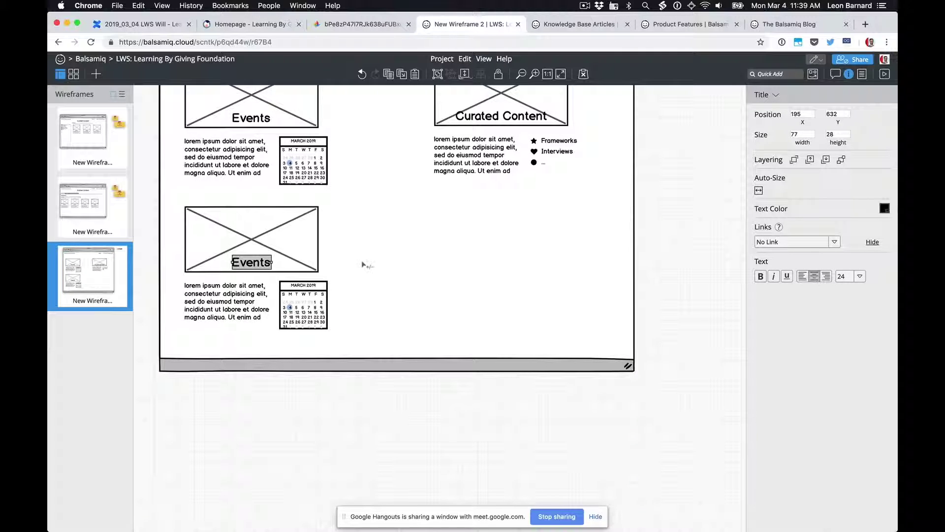
double_click(272, 263)
type("Giving Circles")
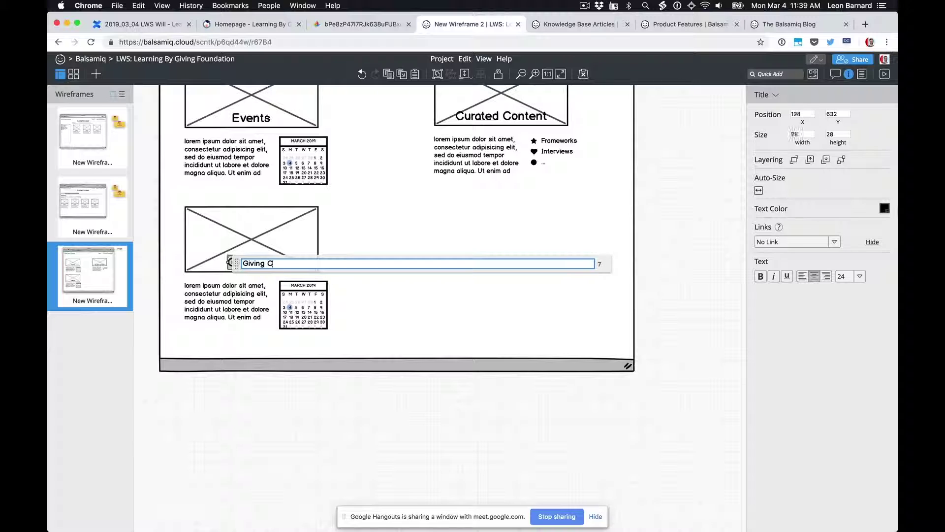
key("Return")
- Delete the Giving Circles calendar and widen its text to the block width
left_click(304, 305)
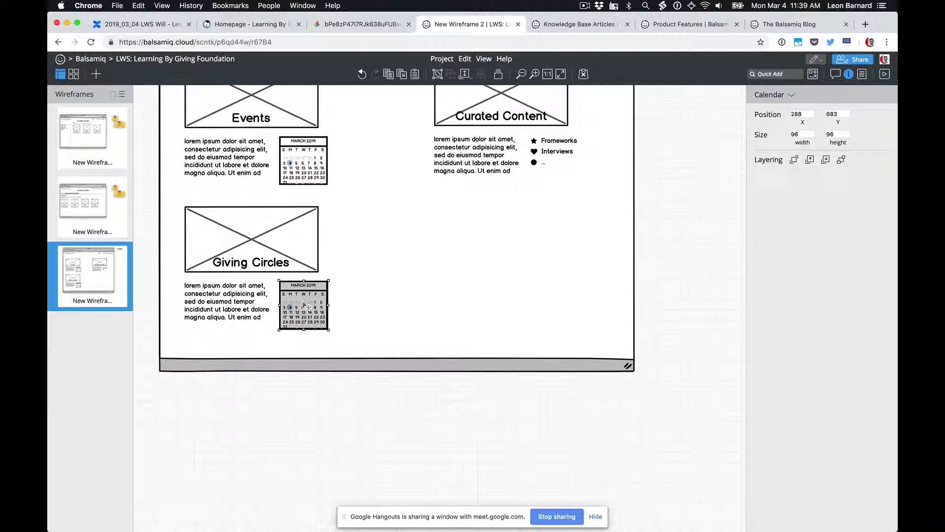
key("BackSpace")
key("ctrl+shift+Tab")
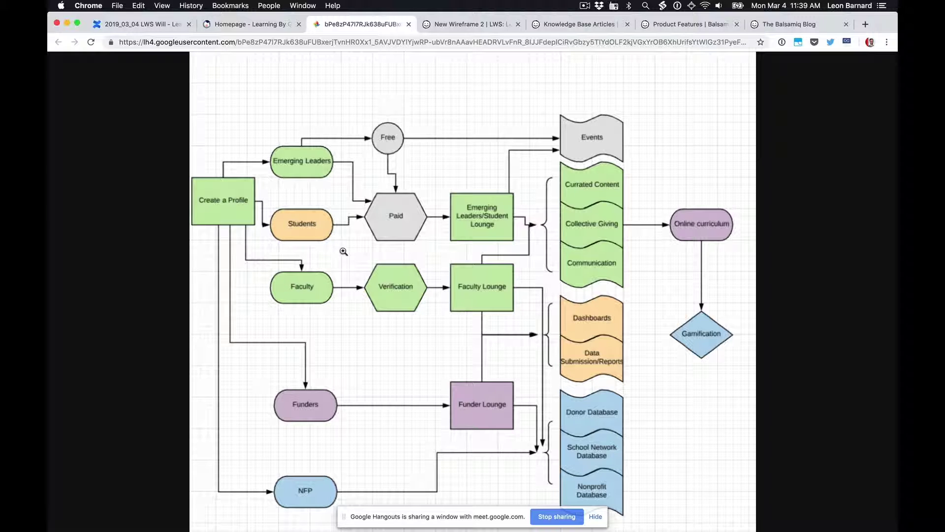
key("ctrl+Tab")
left_click(250, 305)
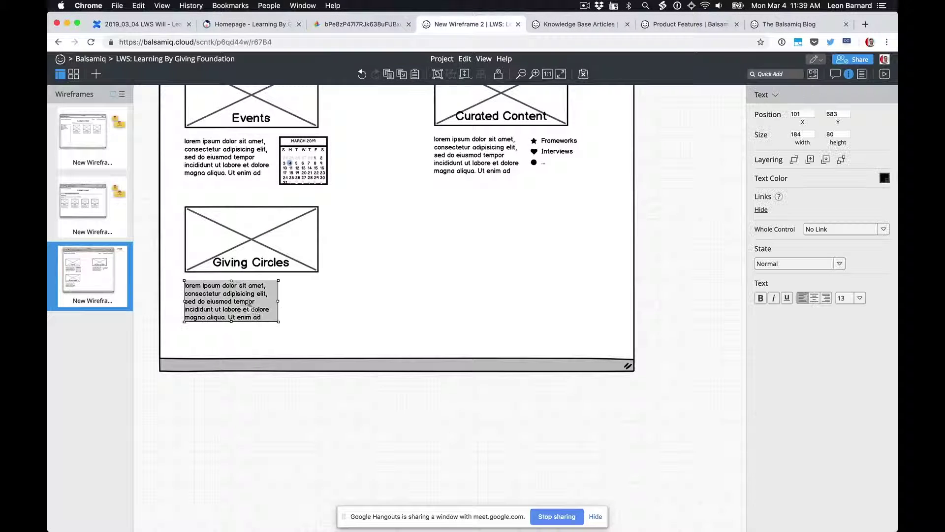
left_click_drag(279, 301, 319, 301)
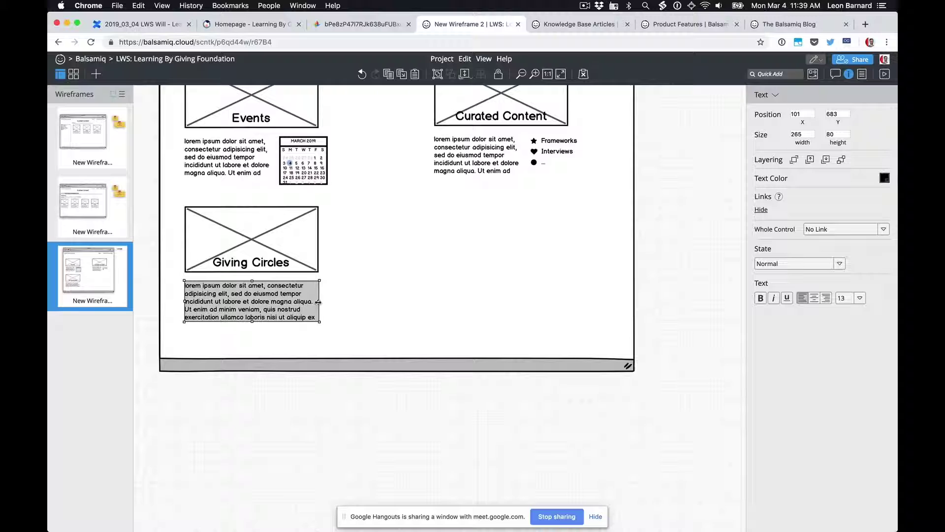
- Copy the Giving Circles image and text into the right column
left_click(266, 265)
left_click(264, 303, "shift")
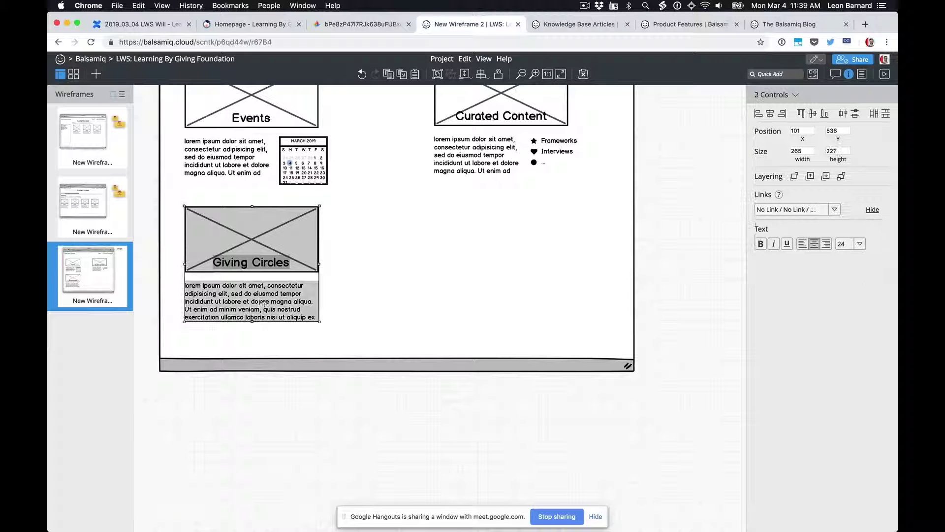
left_click_drag(253, 243, 496, 241)
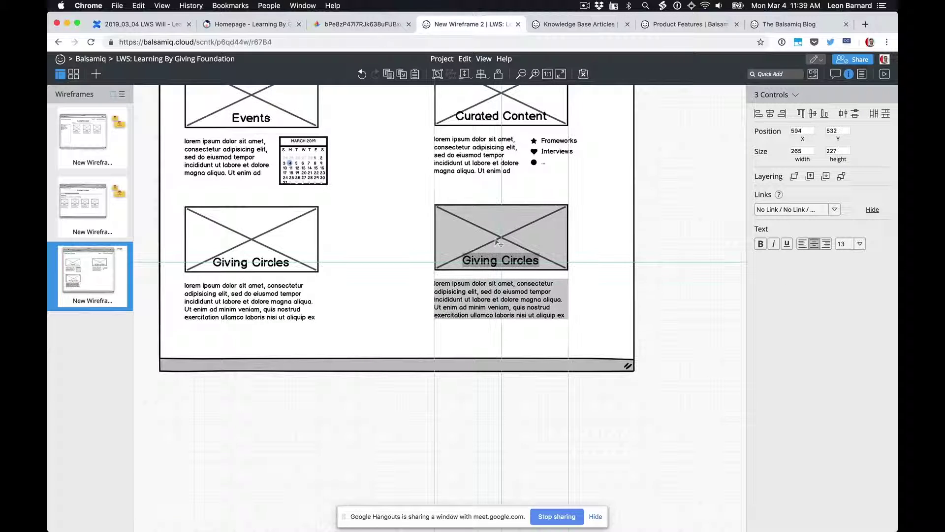
left_click(679, 268)
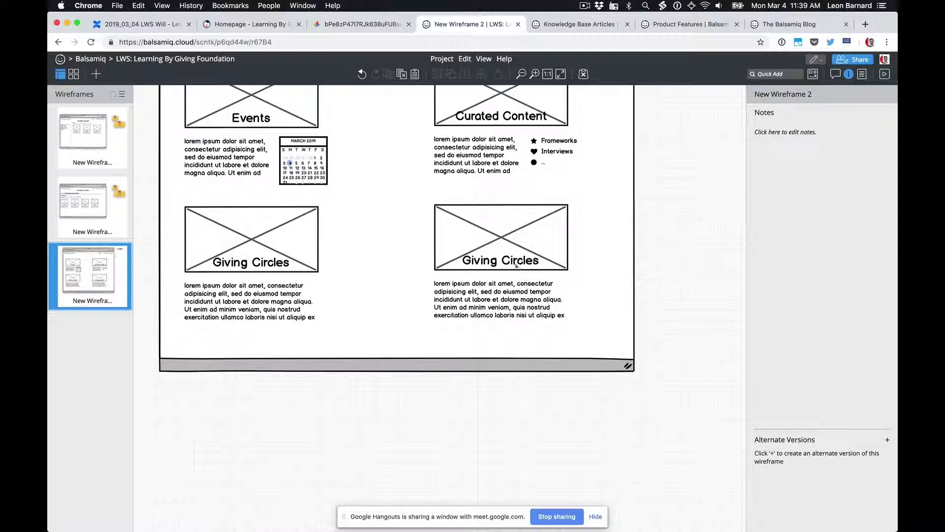
- Rename the copied block's title to 'Communication'
left_click(516, 264)
type("Communic")
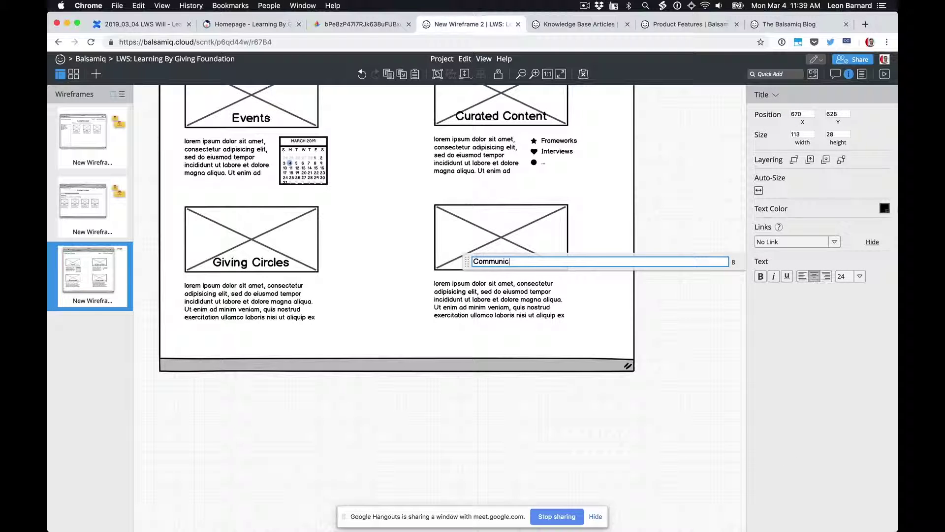
type("ation")
key("Return")
left_click(677, 249)
scroll(679, 250, "up", 3)
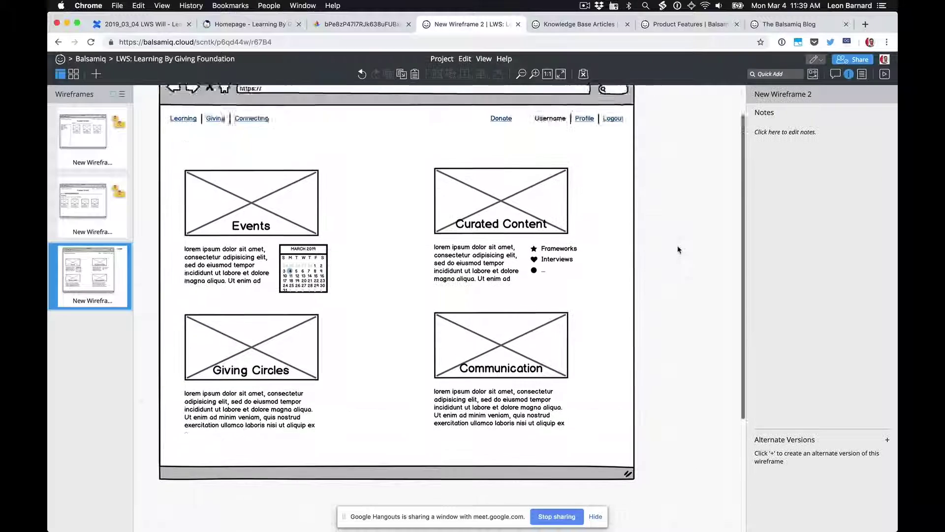
- Move the Lounge title below the links and add a full-width, two-line lorem ipsum paragraph under it
scroll(677, 249, "up", 1)
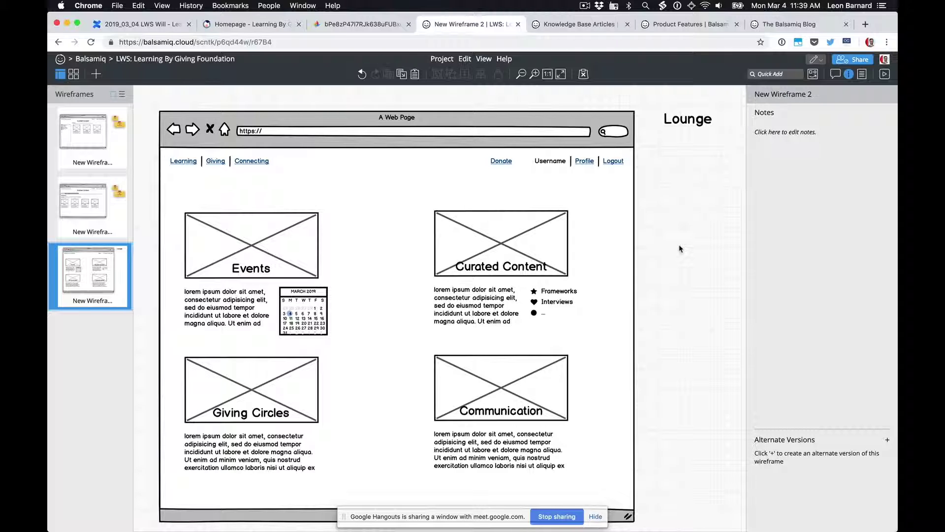
left_click_drag(688, 118, 399, 178)
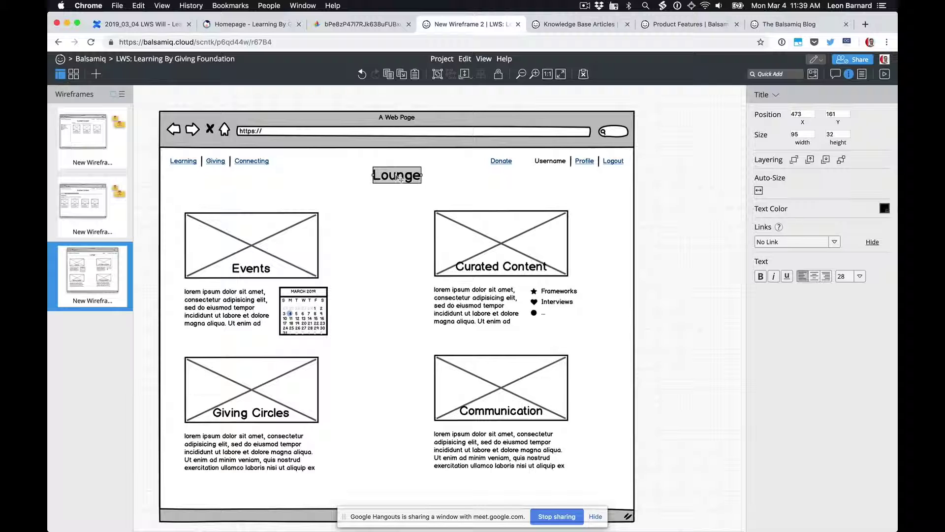
left_click(675, 206)
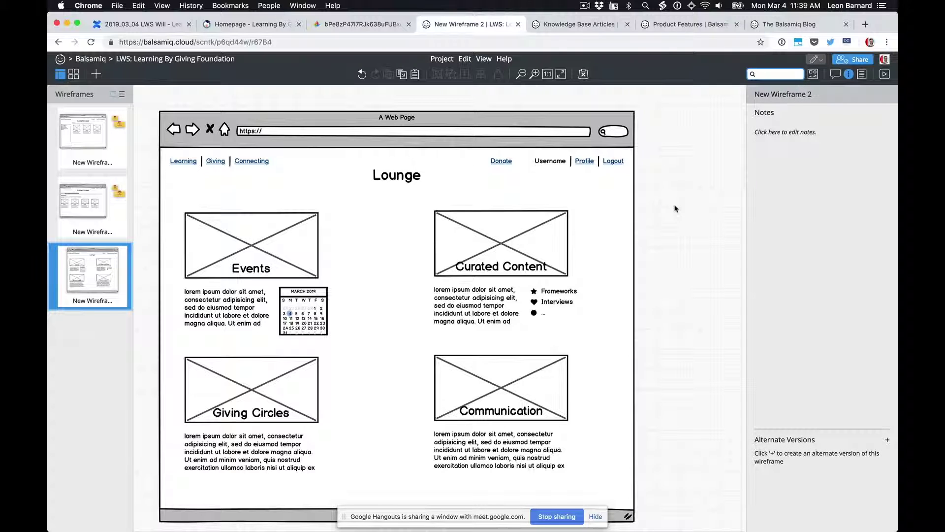
type("text")
key("Return")
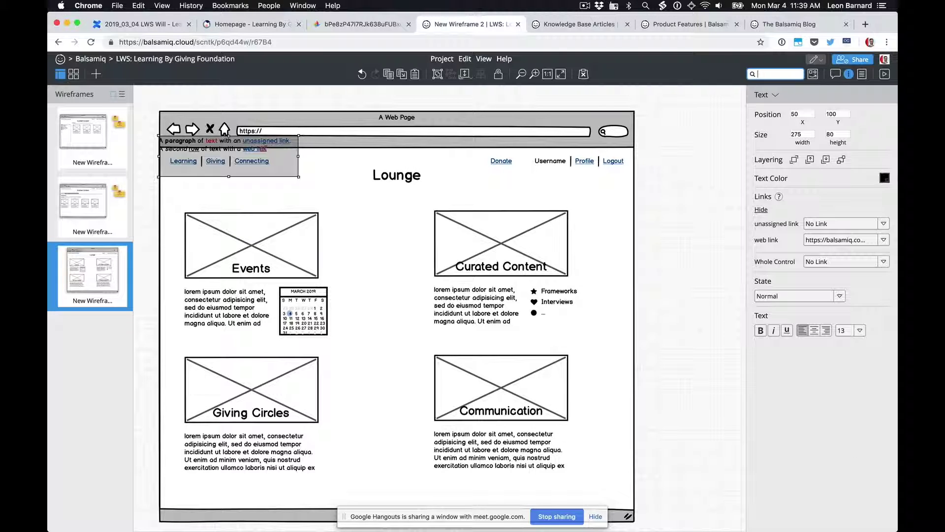
type("lorem")
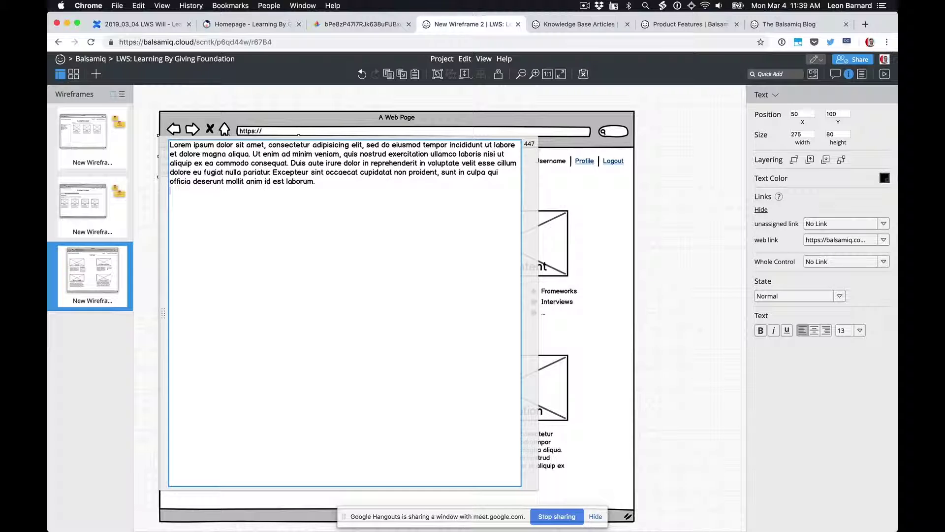
left_click(298, 135)
left_click_drag(254, 164, 566, 204)
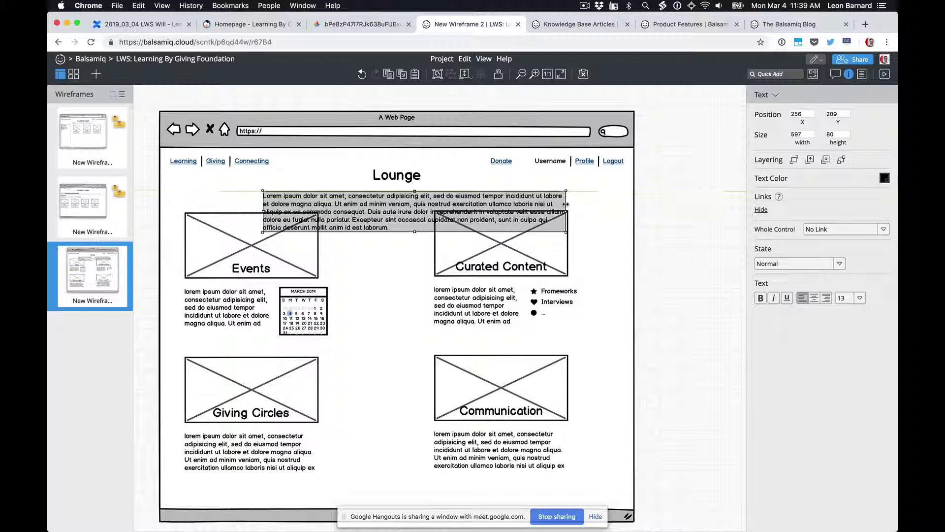
left_click_drag(263, 211, 184, 209)
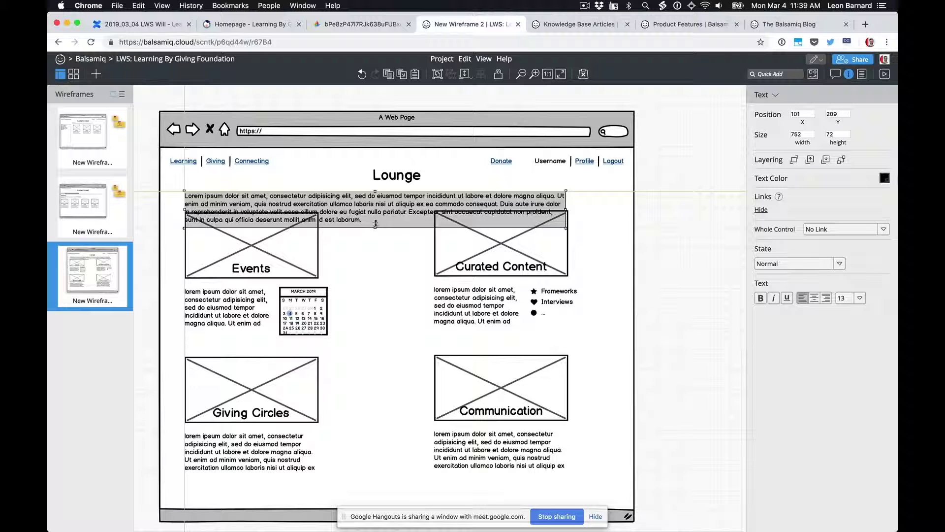
left_click_drag(375, 223, 376, 208)
left_click(148, 203)
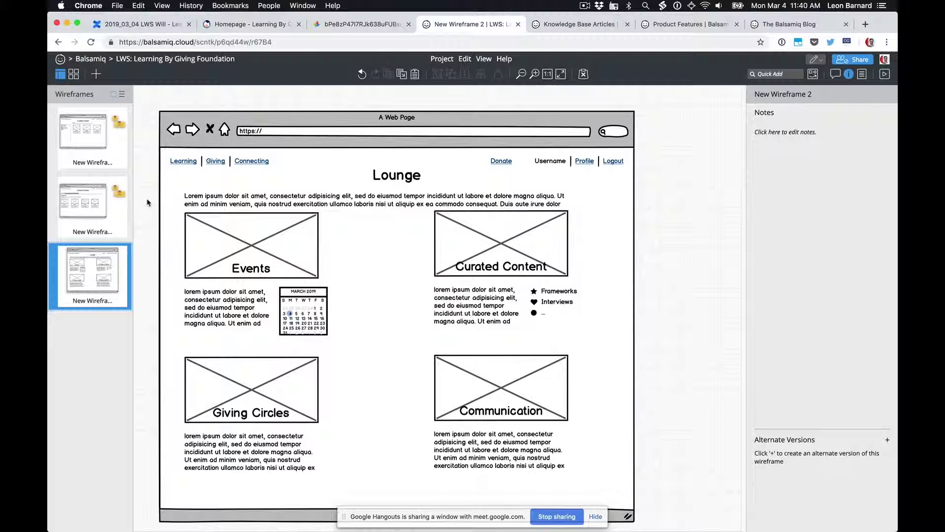
- Move the four content blocks down below the intro paragraph and nudge the paragraph slightly lower
left_click_drag(147, 203, 604, 497)
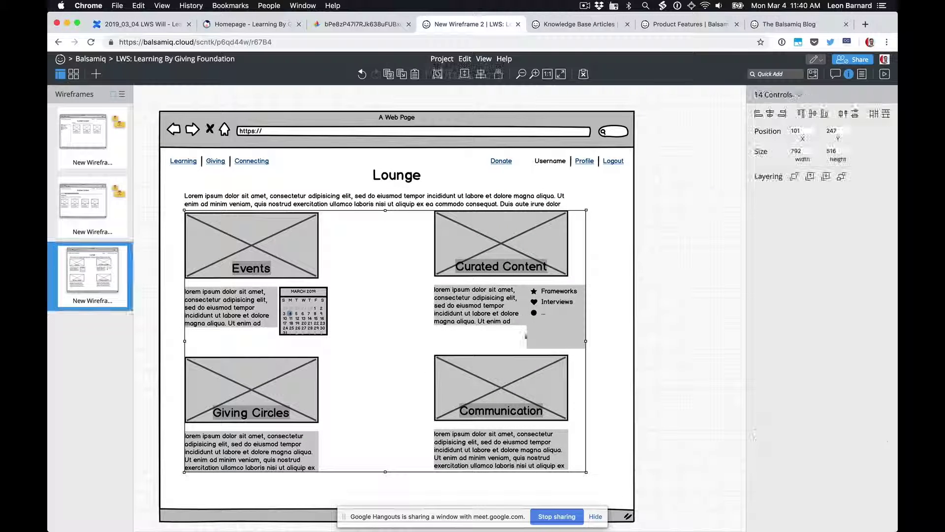
left_click_drag(506, 244, 506, 264)
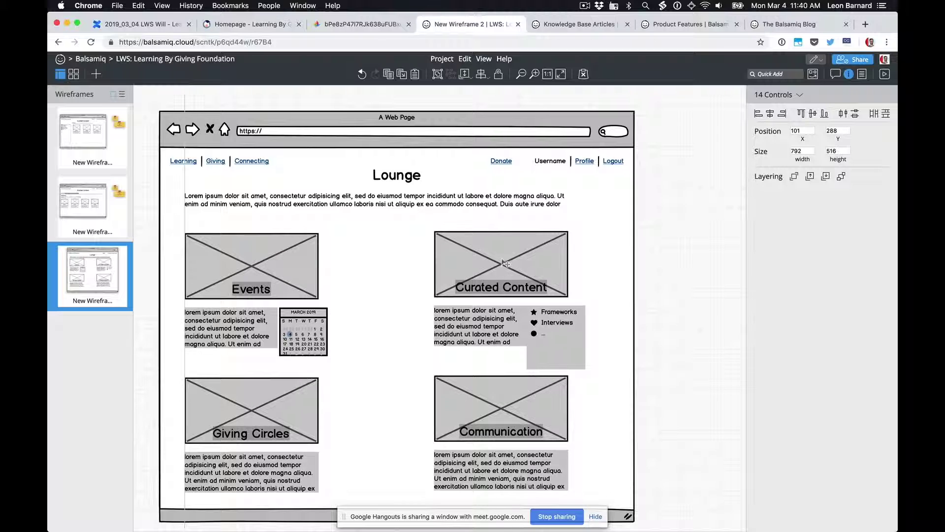
left_click(700, 256)
left_click(486, 207)
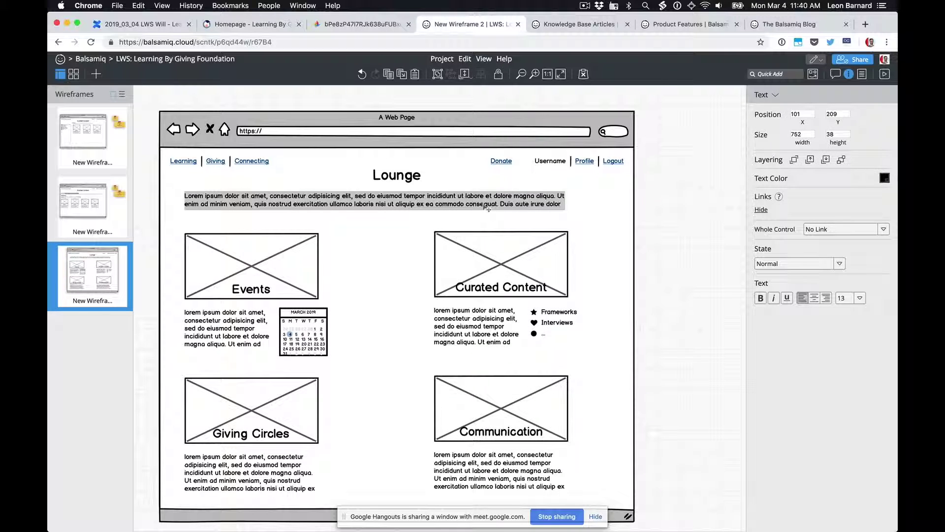
left_click_drag(487, 207, 487, 214)
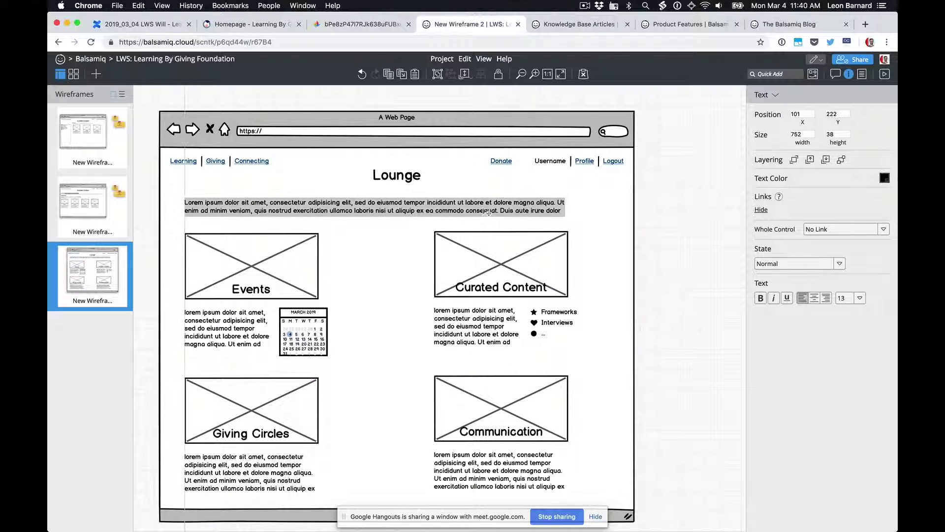
left_click(670, 226)
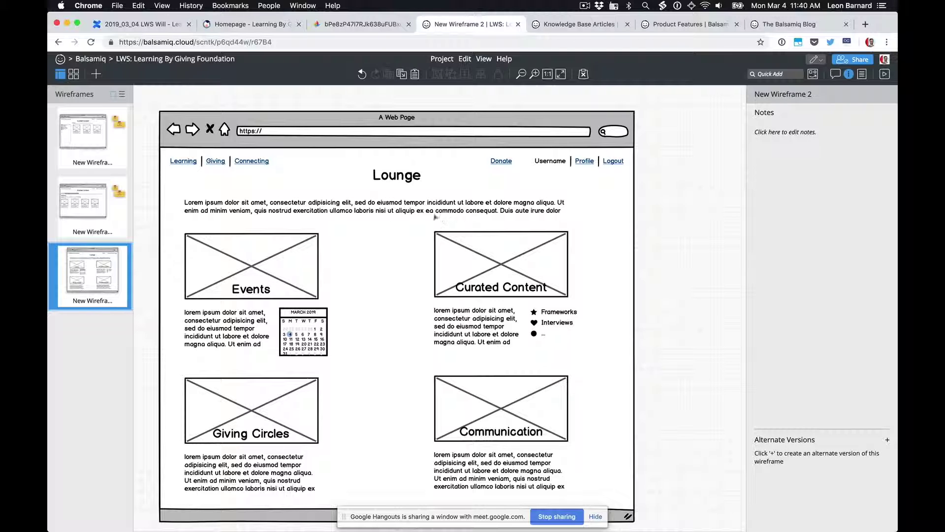
- Shift the Giving Circles and Communication blocks down slightly to widen the gap between rows
scroll(157, 203, "down", 2)
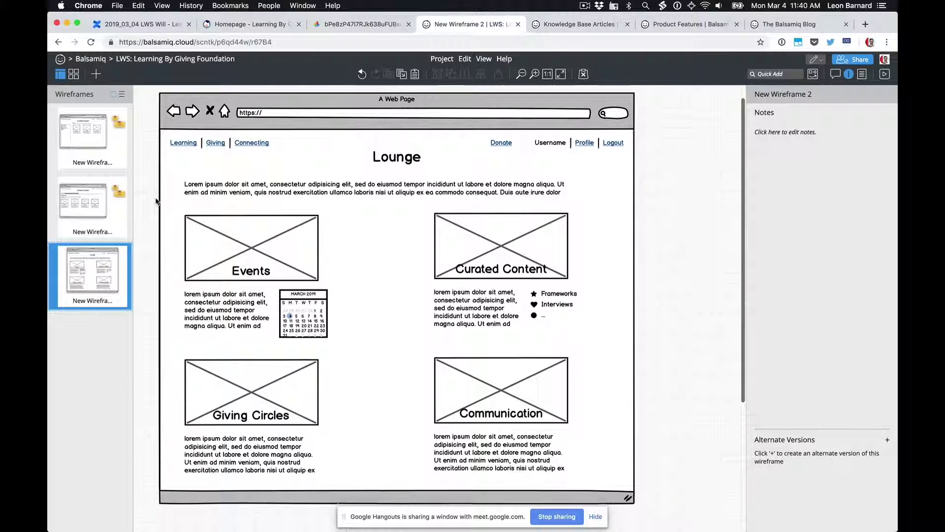
left_click_drag(146, 331, 617, 486)
left_click_drag(521, 389, 521, 397)
left_click(677, 342)
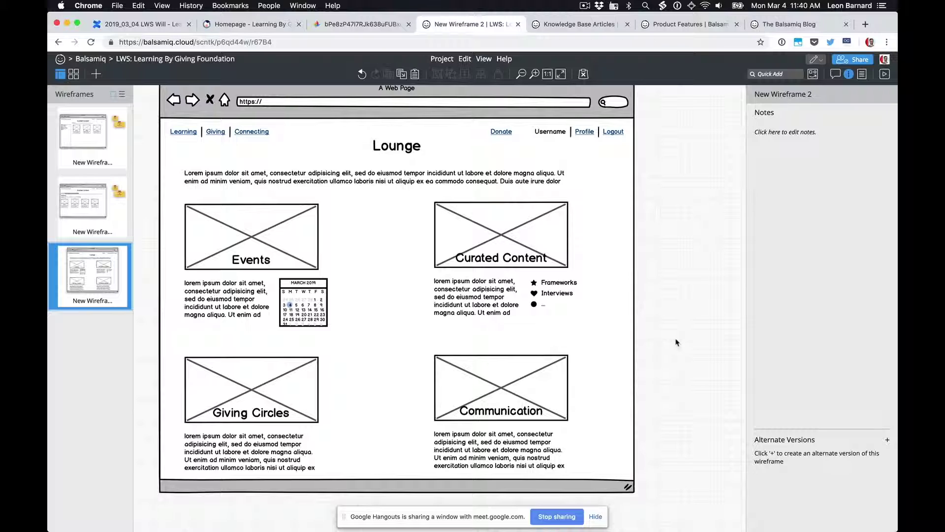
scroll(676, 341, "up", 2)
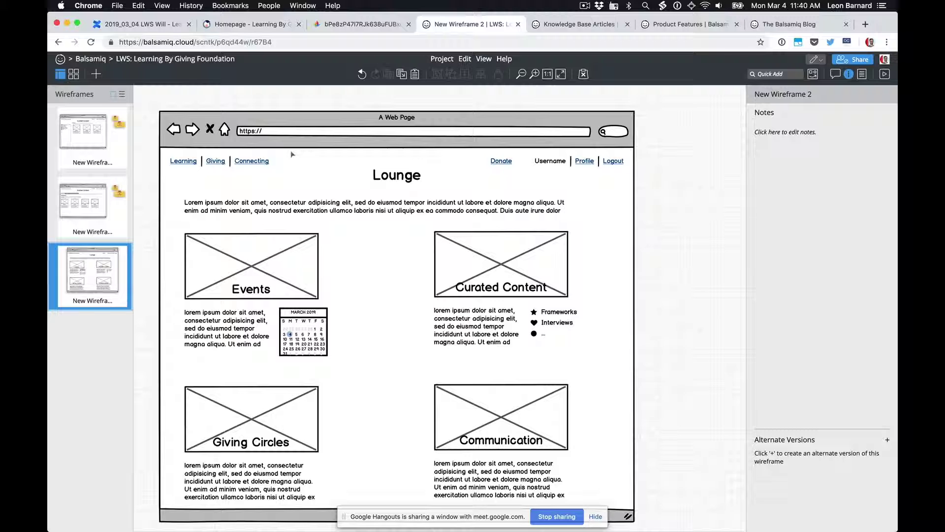
scroll(647, 197, "down", 2)
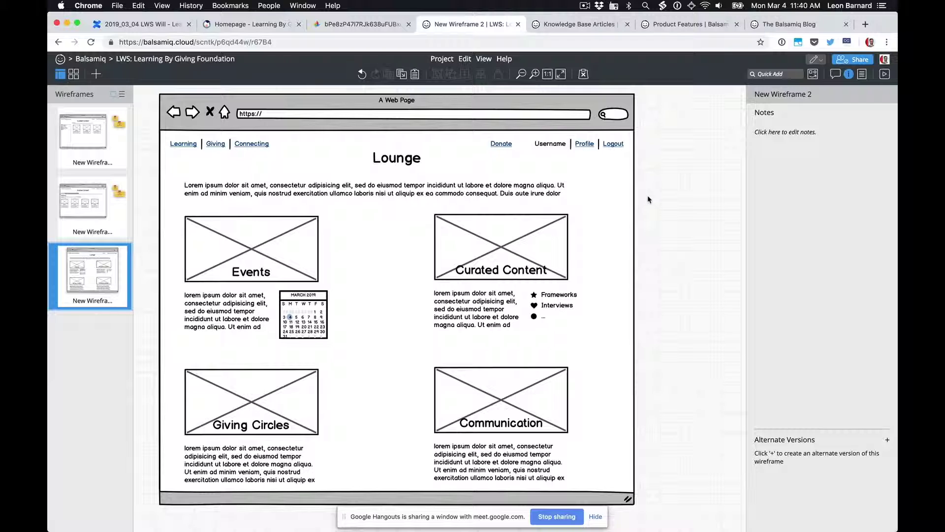
- Wrap Frameworks and Interviews in square brackets so they display as links
left_click(578, 305)
double_click(569, 292)
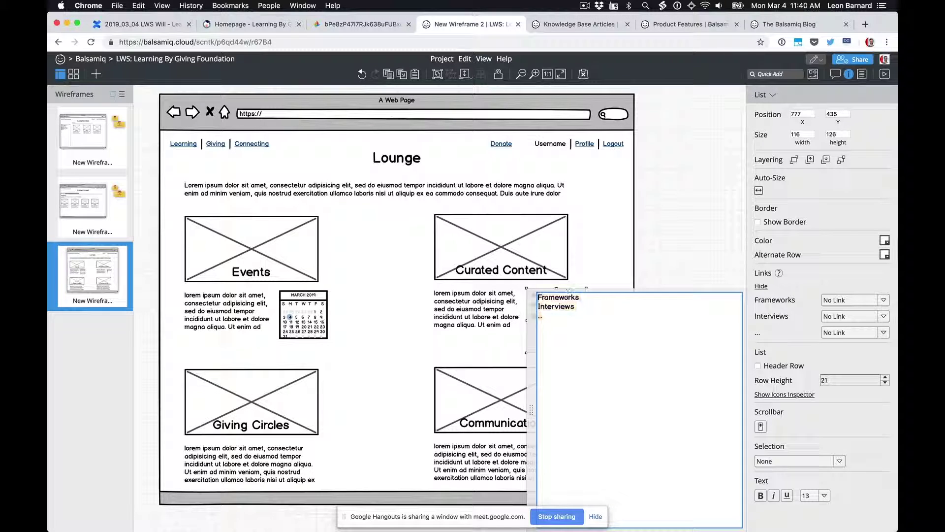
type("[")
key("End")
type("]")
left_click(577, 307)
type("][")
key("super+Return")
left_click(680, 284)
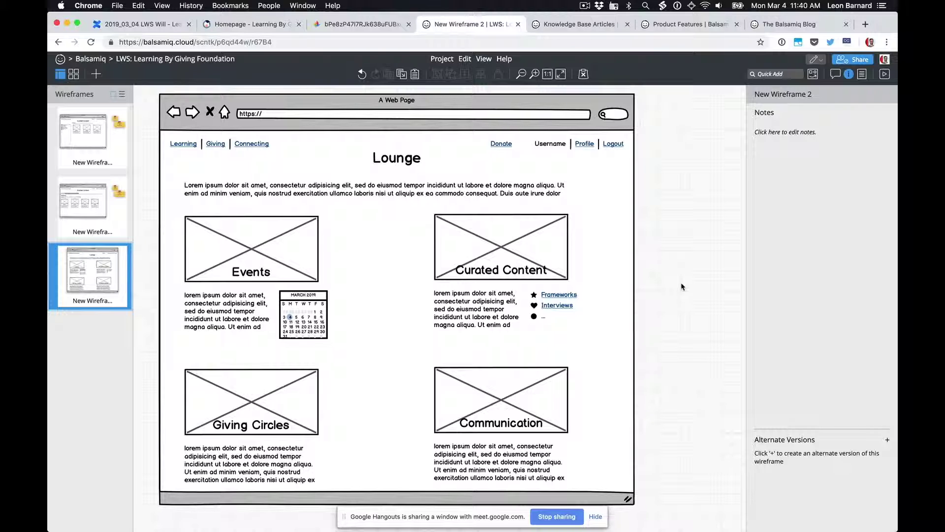
left_click(95, 217)
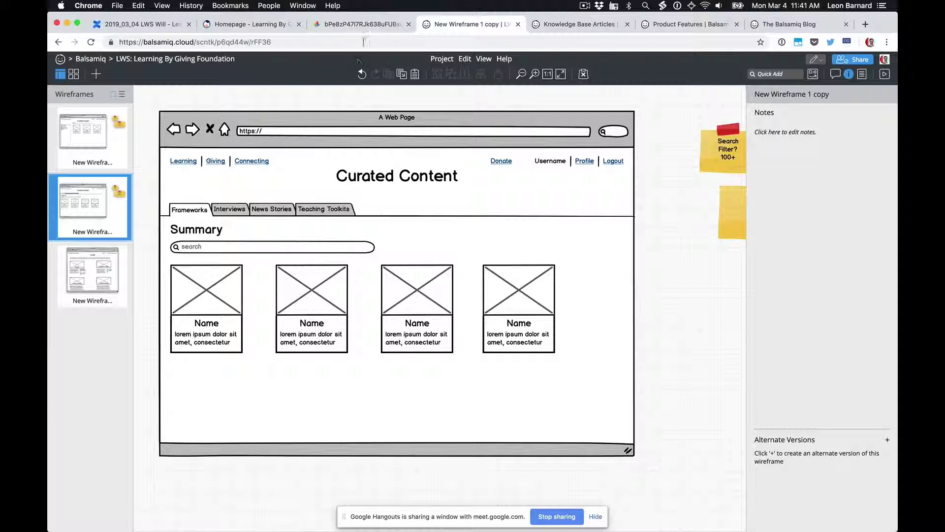
left_click(100, 276)
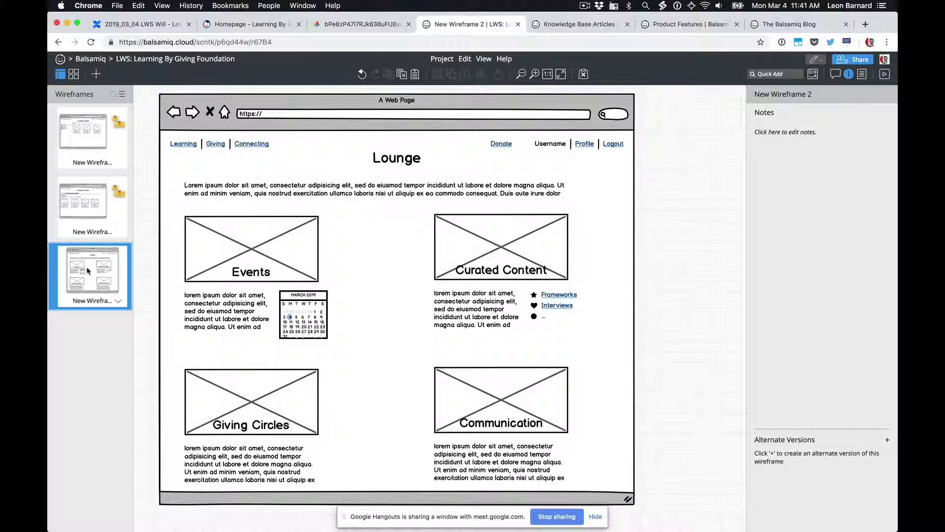
- Duplicate the Lounge wireframe and delete all content blocks below its heading
right_click(88, 270)
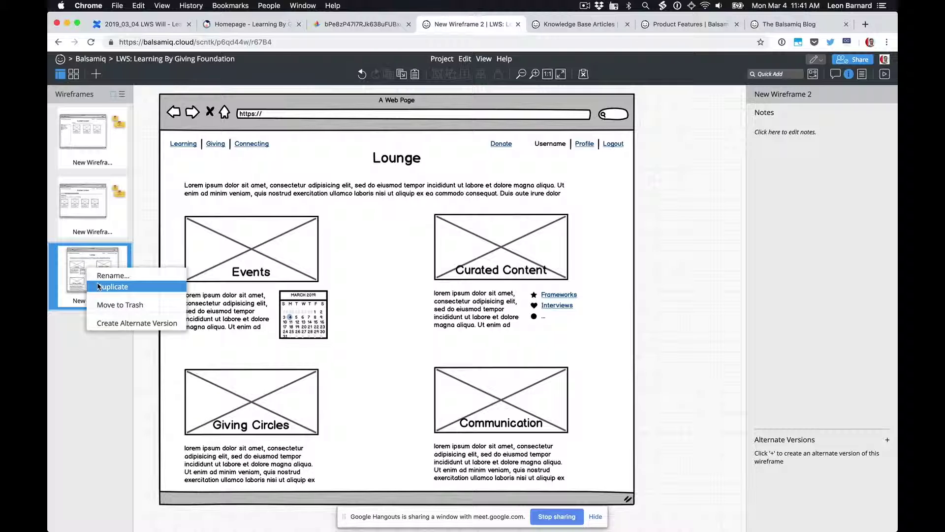
left_click(98, 287)
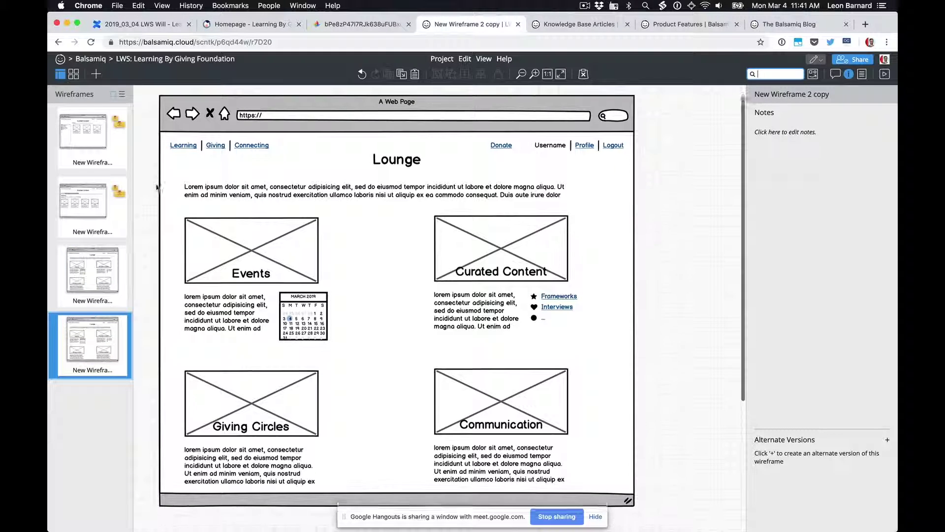
left_click(849, 74)
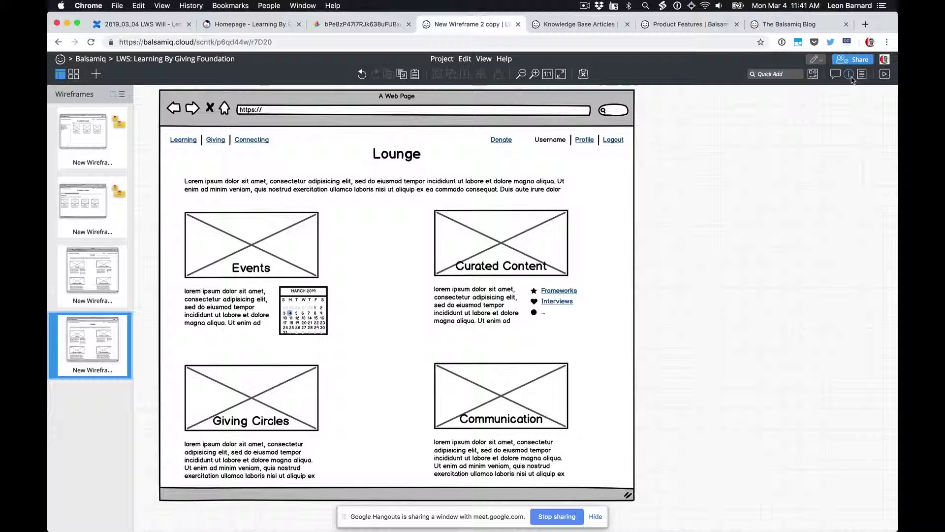
left_click_drag(144, 166, 590, 485)
key("Delete")
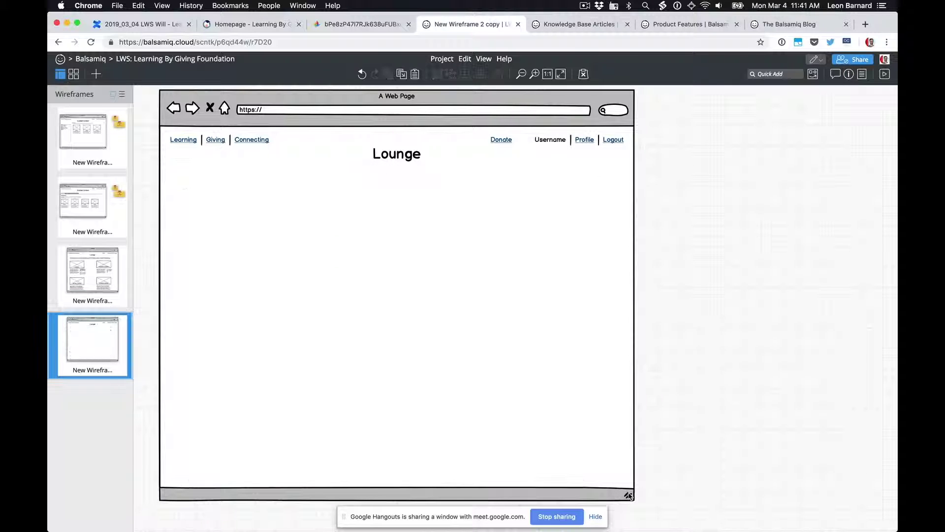
- Rename the heading to 'Communication' and centre it on the page
left_click(396, 156)
double_click(396, 156)
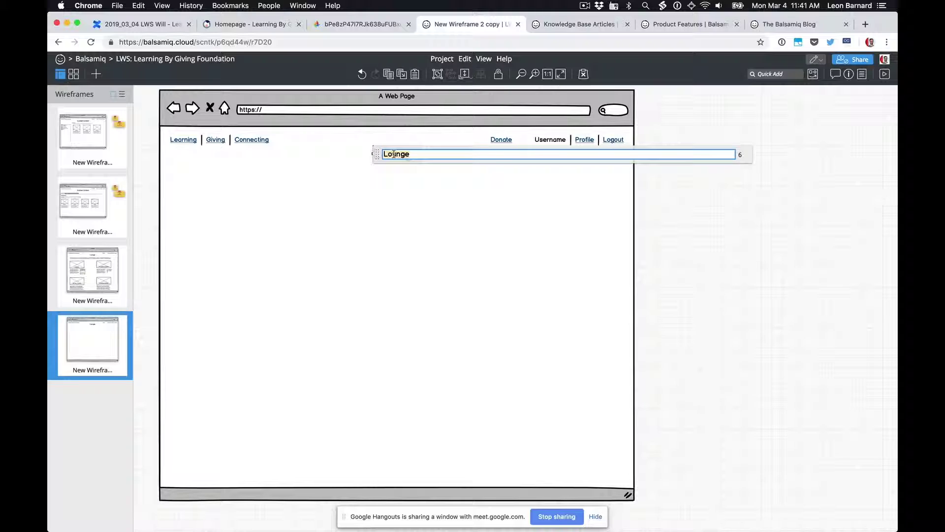
type("Communication")
key("Return")
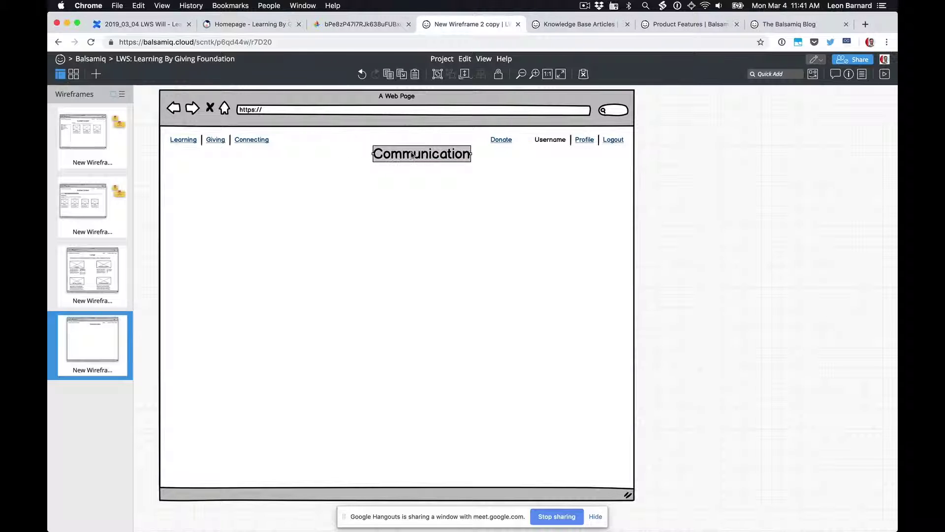
left_click_drag(405, 154, 388, 157)
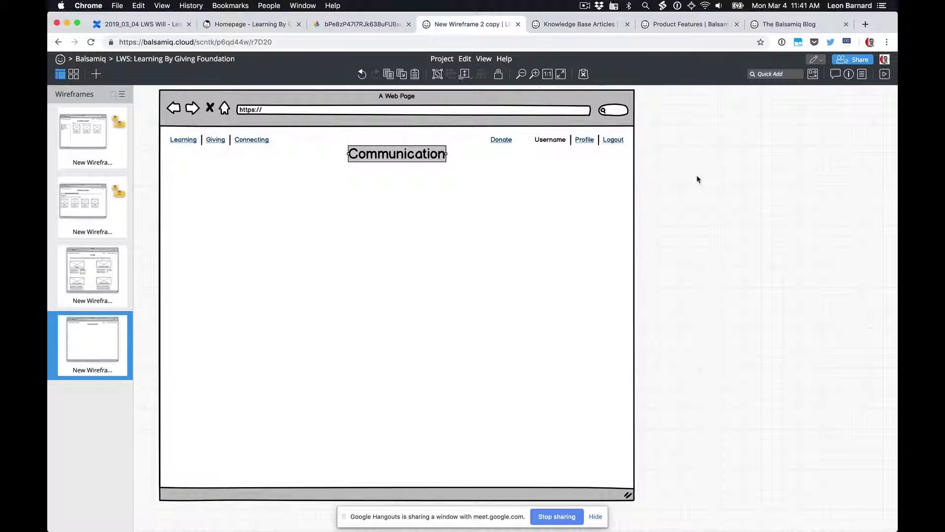
left_click(697, 179)
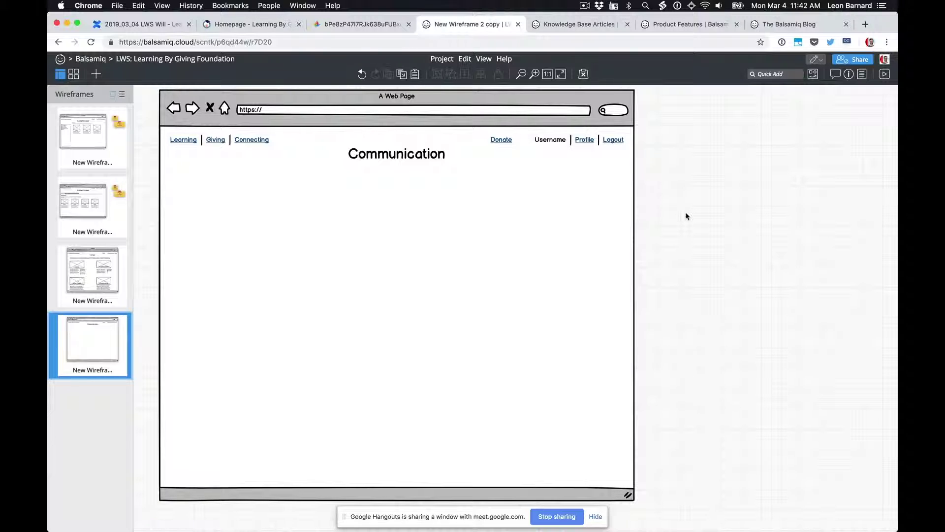
- Quick Add a List component onto the Communication page
key("slash")
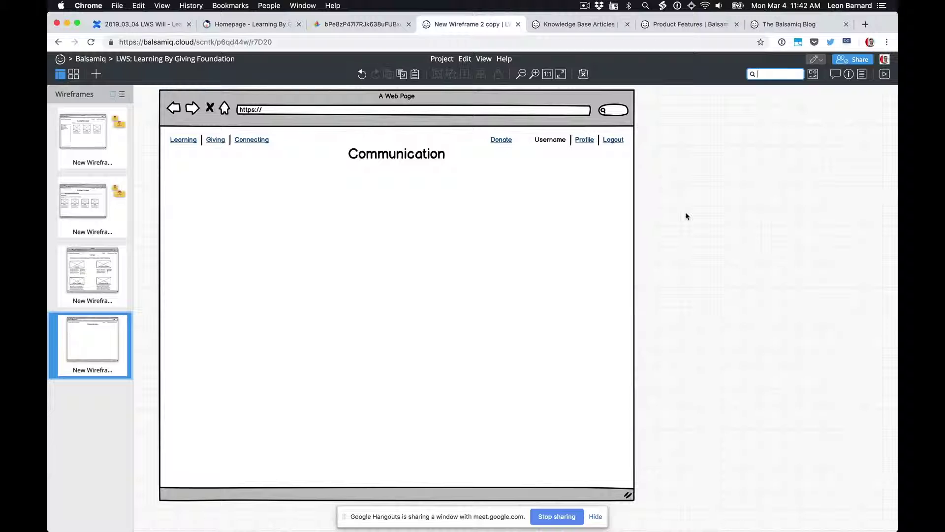
type("list")
key("Return")
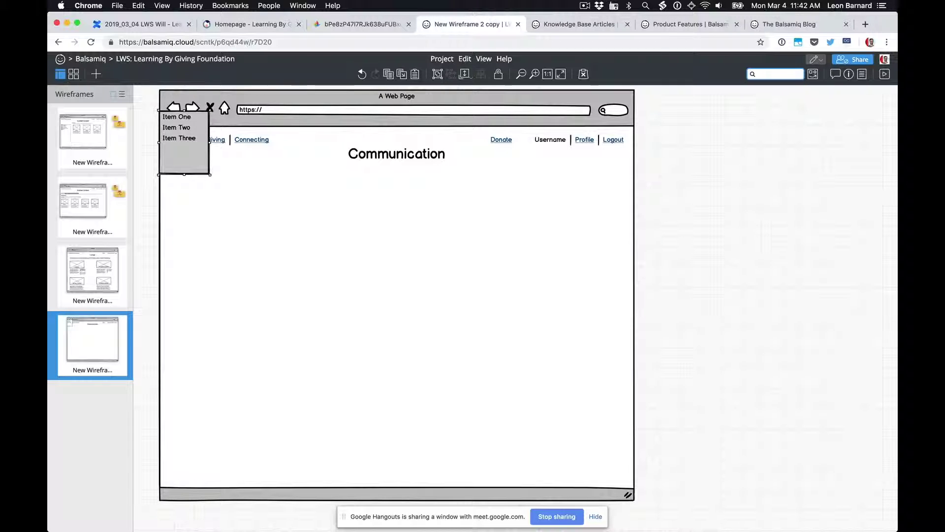
left_click(169, 119)
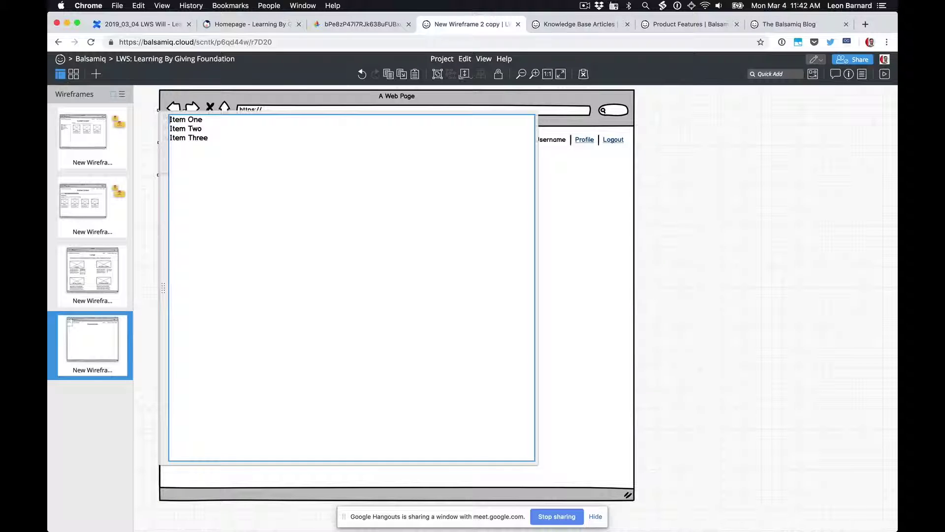
key("super+Return")
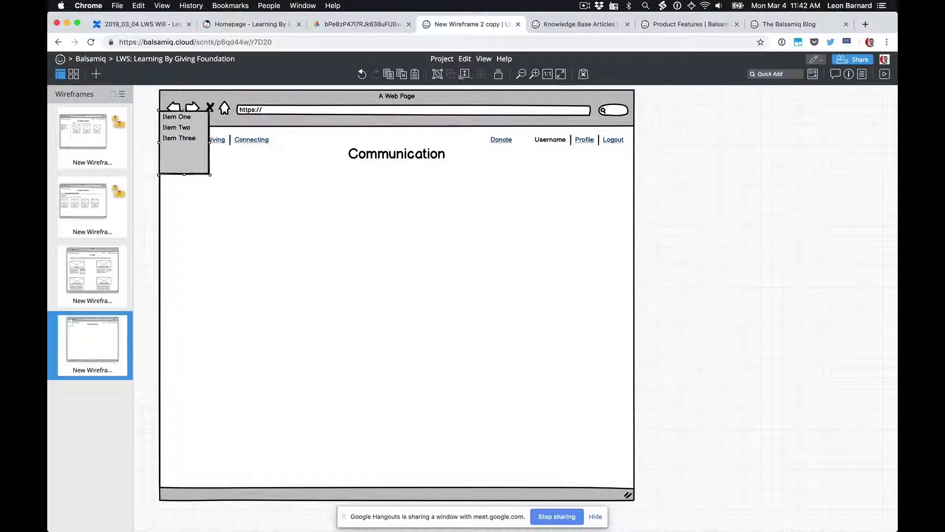
- Insert an Accordion and replace its default items with Rooms and Messages
type("/s")
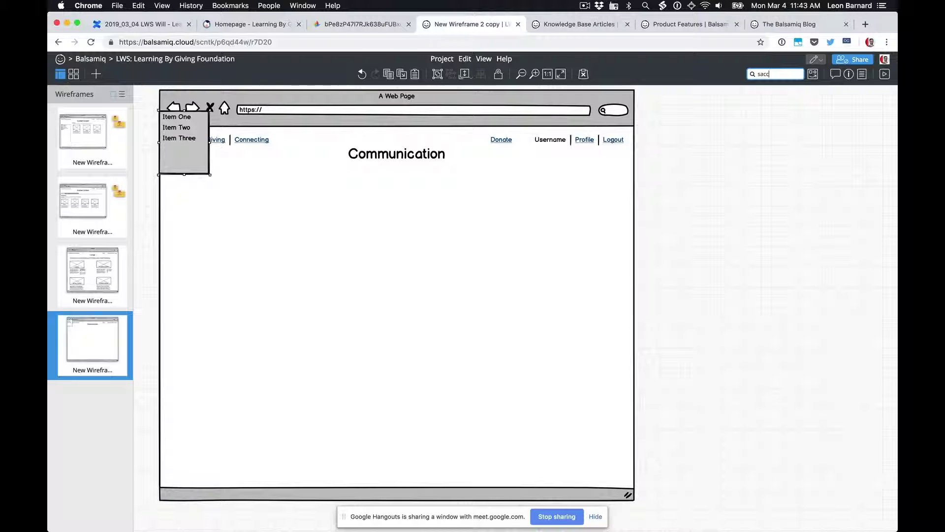
key("BackSpace")
type("acc")
key("Return")
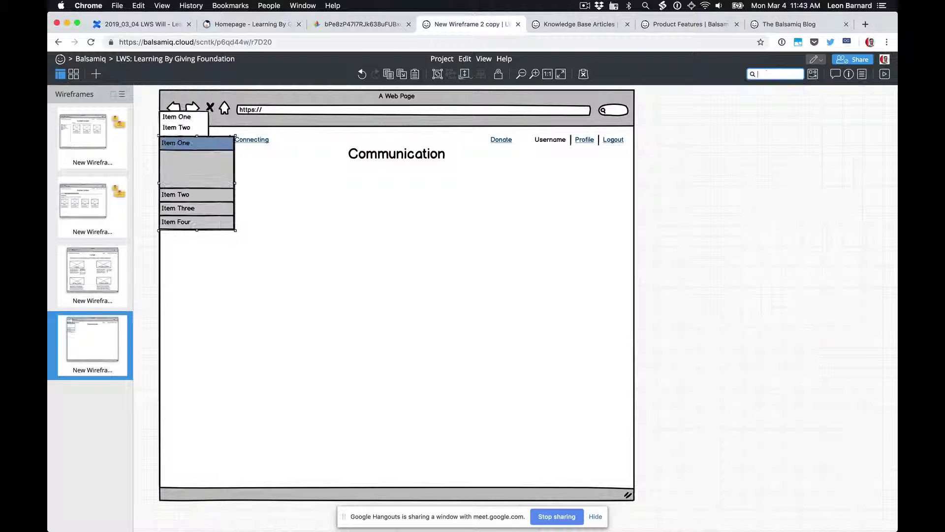
key("Return")
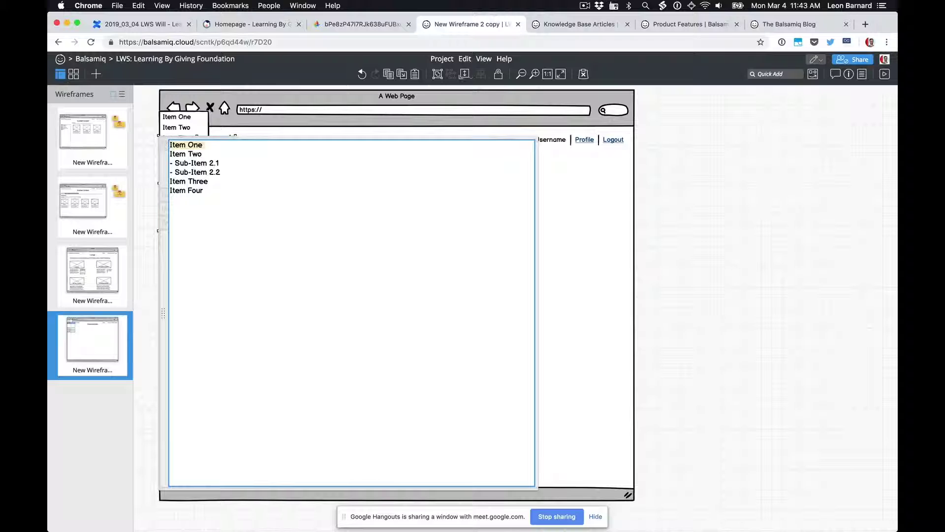
type("Ro")
key("shift+Down")
key("shift+Down")
key("shift+Down")
key("shift+Down")
key("shift+Down")
key("BackSpace")
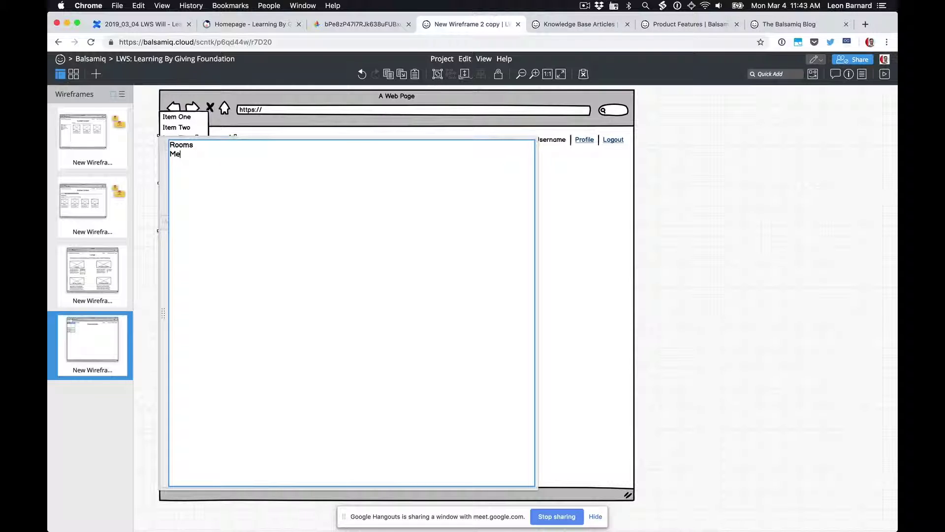
type("Messages")
- Add General and Etc. under Rooms, and two contact-name sub-items under Messages
key("ctrl+Return")
key("Return")
type("- Etc.")
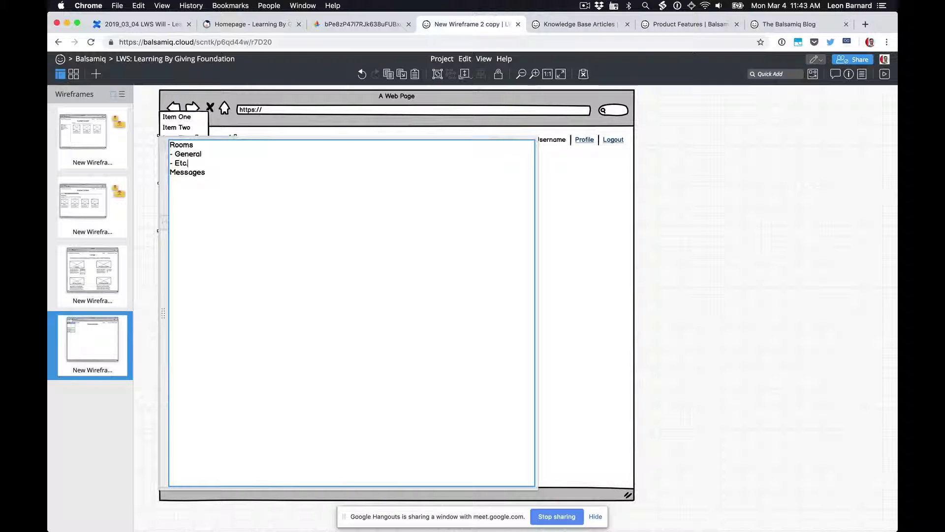
key("Return")
type("- Bobby")
key("Return")
type("- Sal")
key("super+Return")
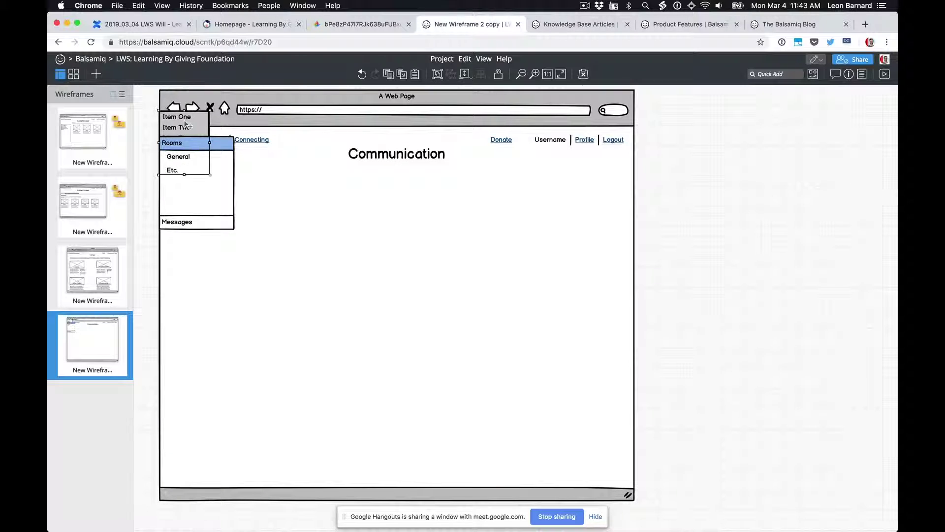
- Move the accordion below the nav links, stretch it to the page bottom, and select General
left_click_drag(198, 186, 199, 229)
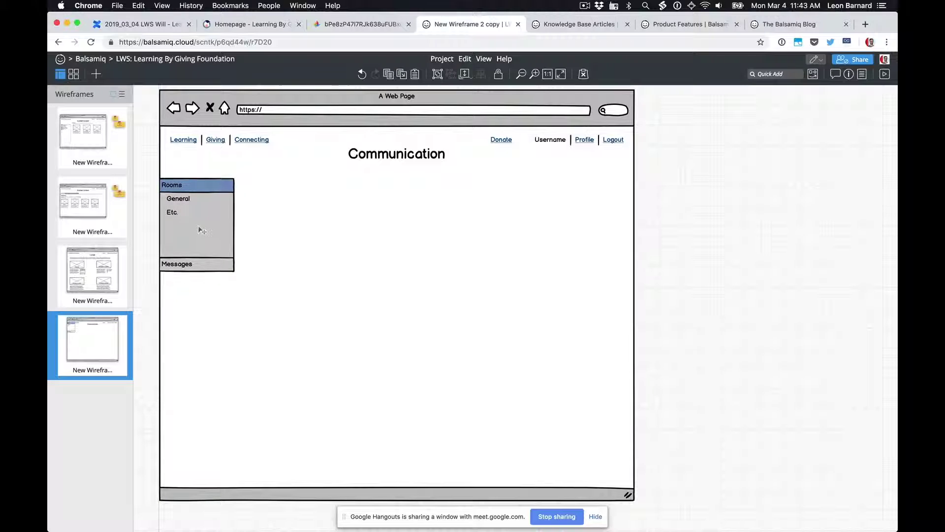
left_click(202, 230)
left_click_drag(197, 271, 215, 486)
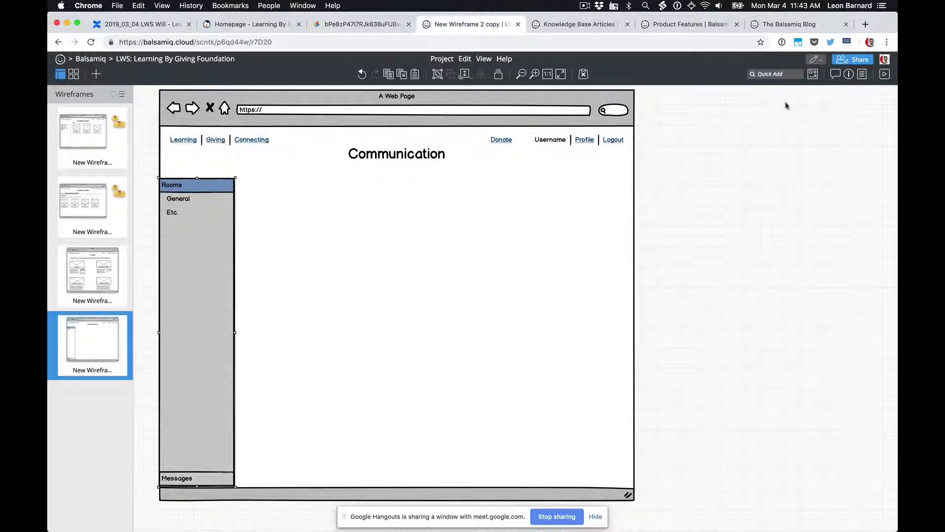
left_click(849, 74)
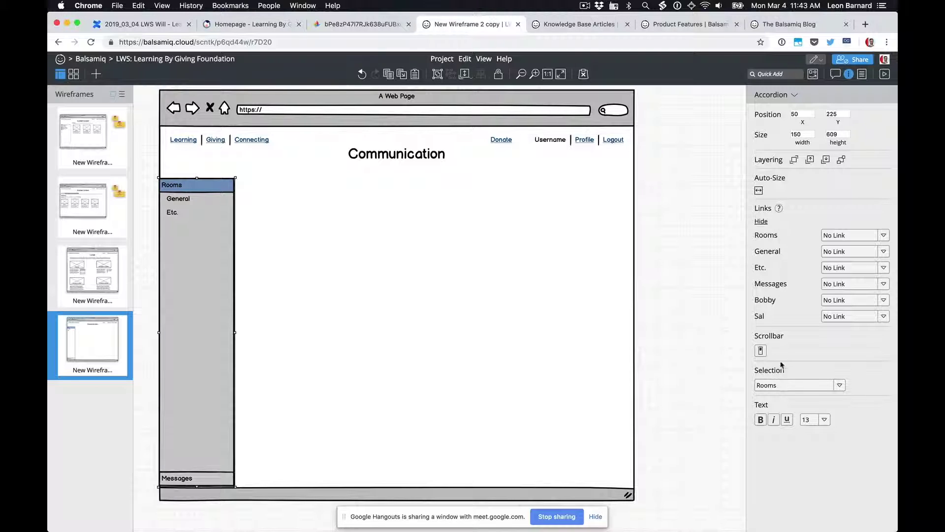
left_click(783, 386)
left_click(774, 428)
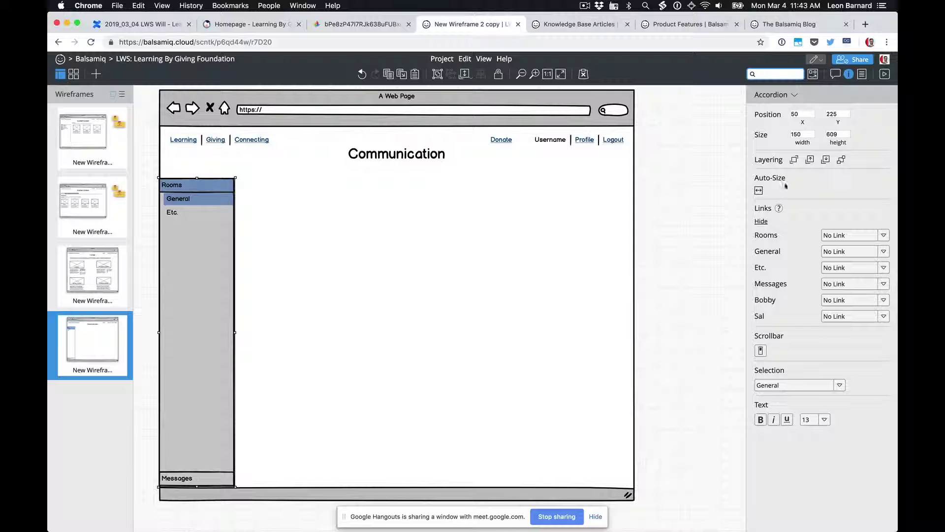
left_click(848, 74)
left_click(723, 213)
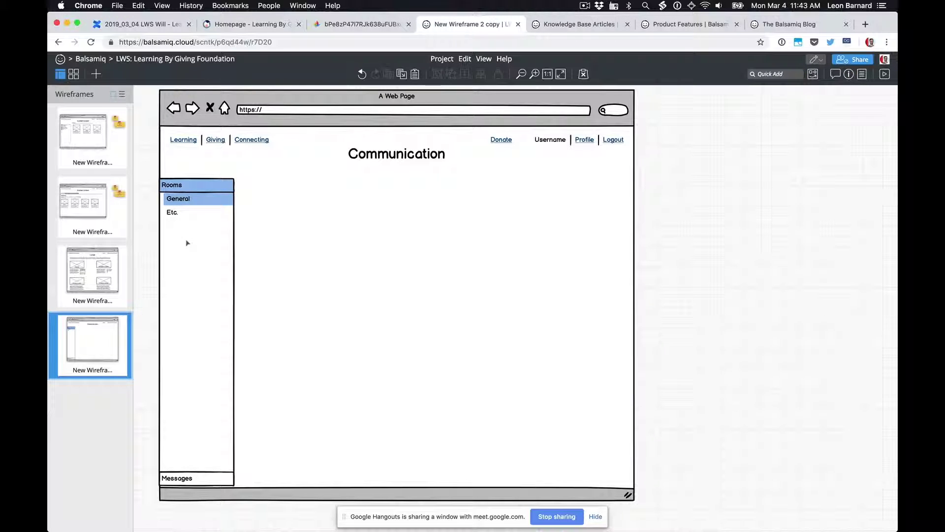
- Copy the Lounge lorem paragraph onto Communication and push the Rooms list below it
left_click(121, 282)
left_click(284, 189)
key("super+c")
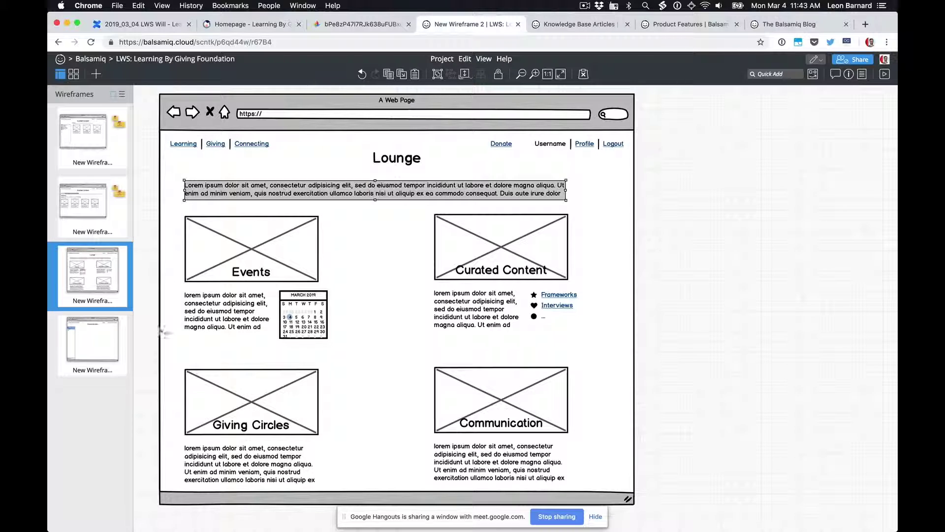
left_click(93, 344)
key("super+v")
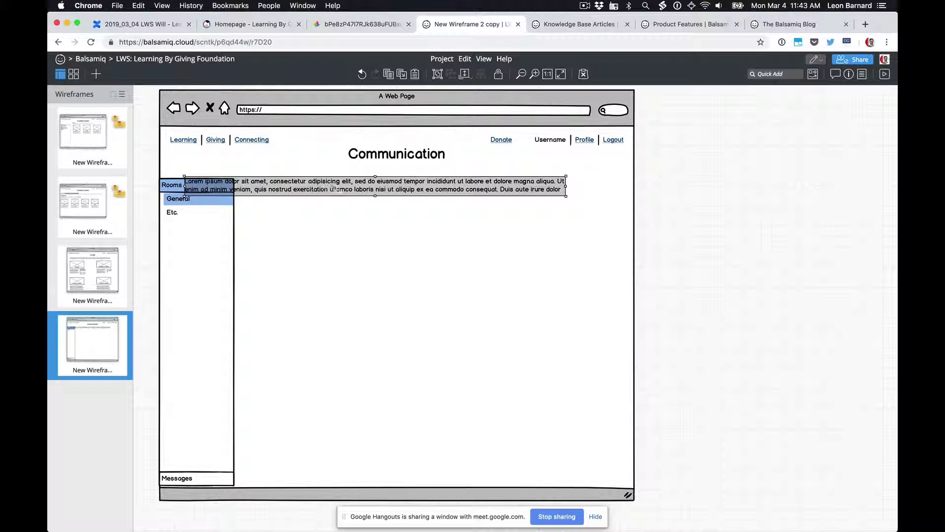
left_click(191, 254)
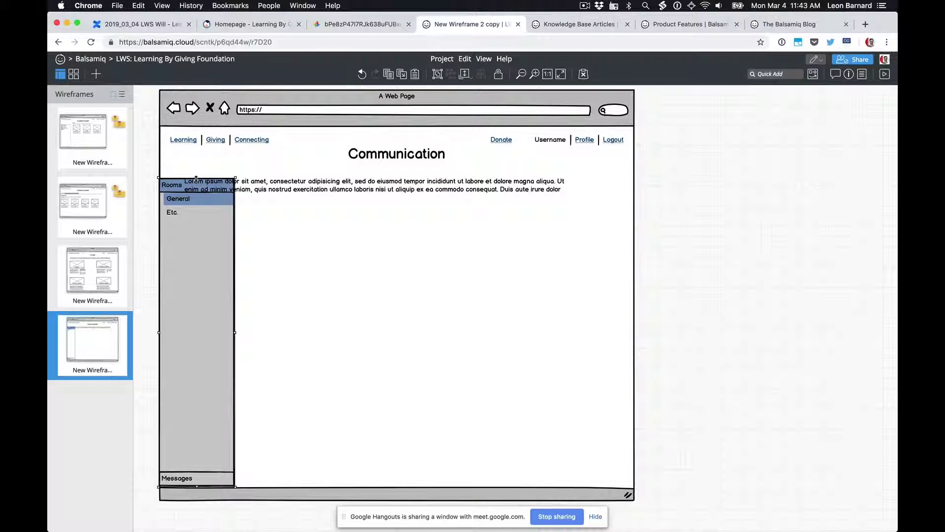
left_click_drag(195, 176, 196, 202)
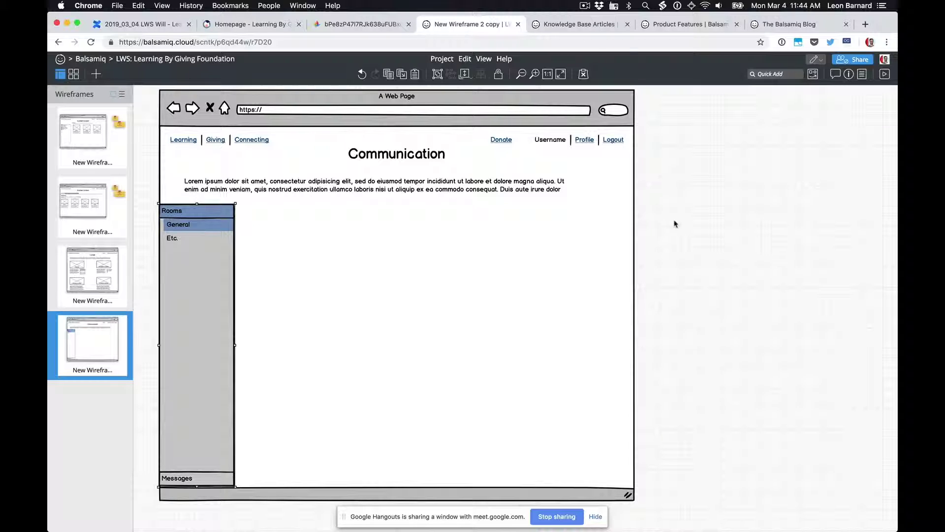
left_click(675, 224)
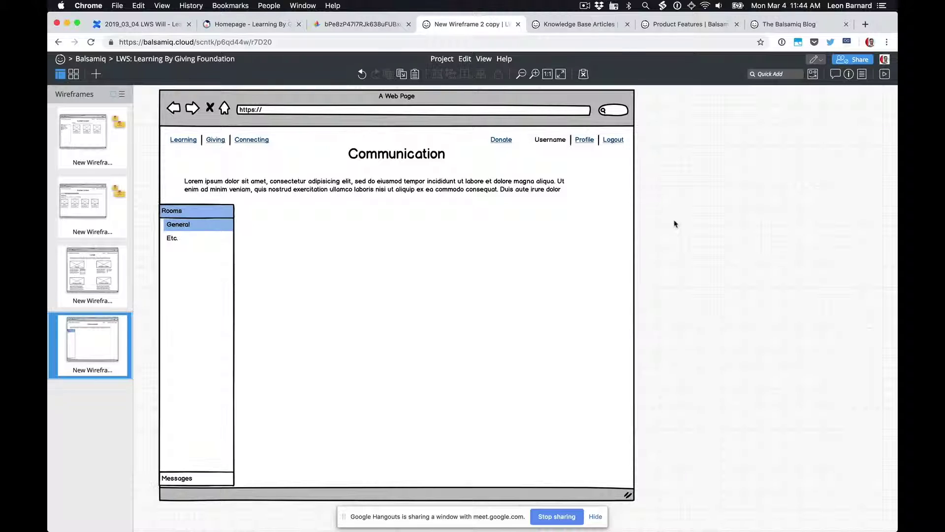
- Add a Shape, make it a rectangle, and size it as a panel beside Rooms
key("slash")
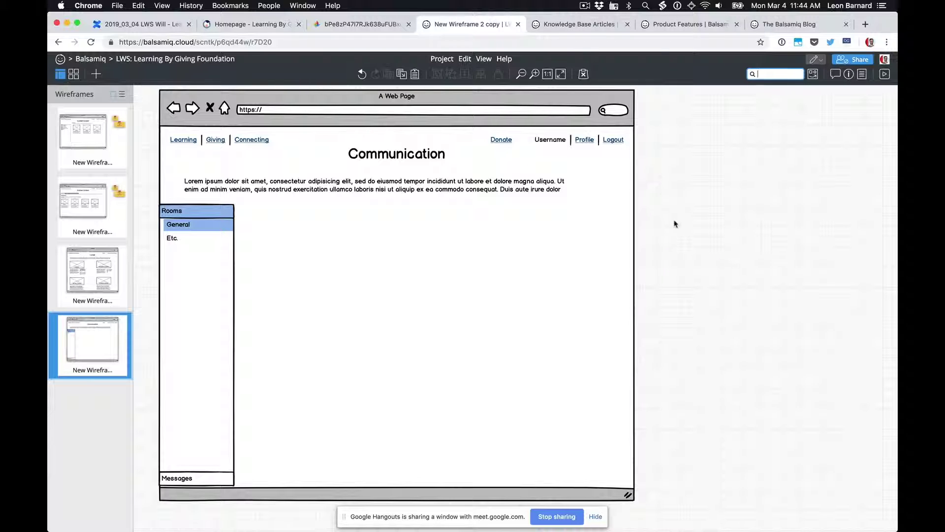
type("shape")
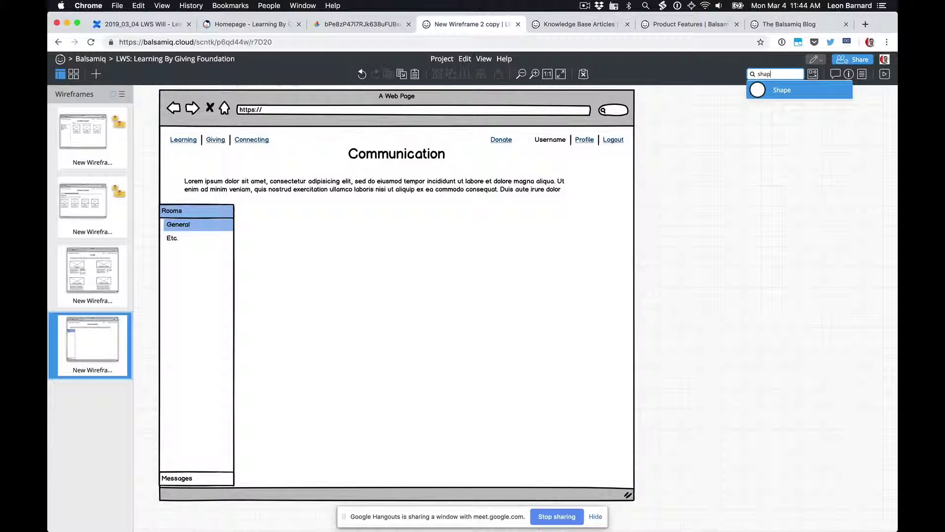
key("Return")
left_click(848, 74)
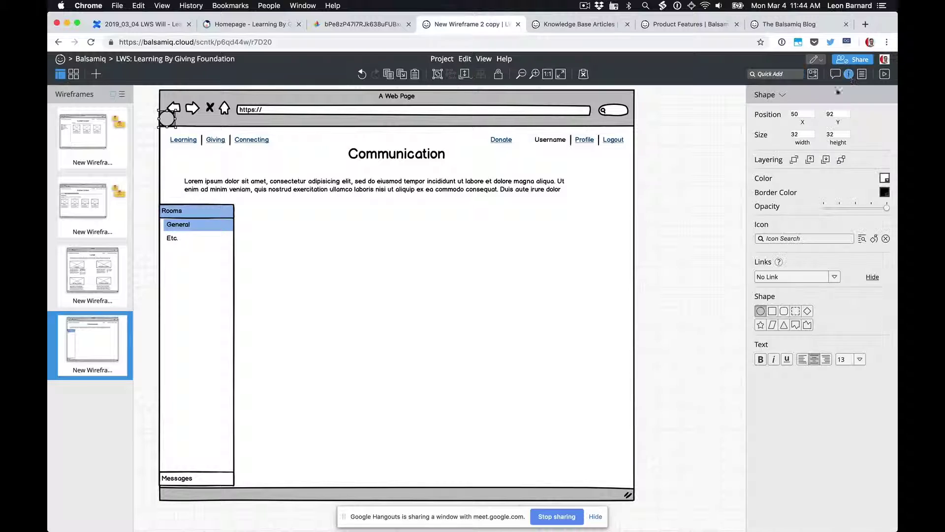
left_click(772, 311)
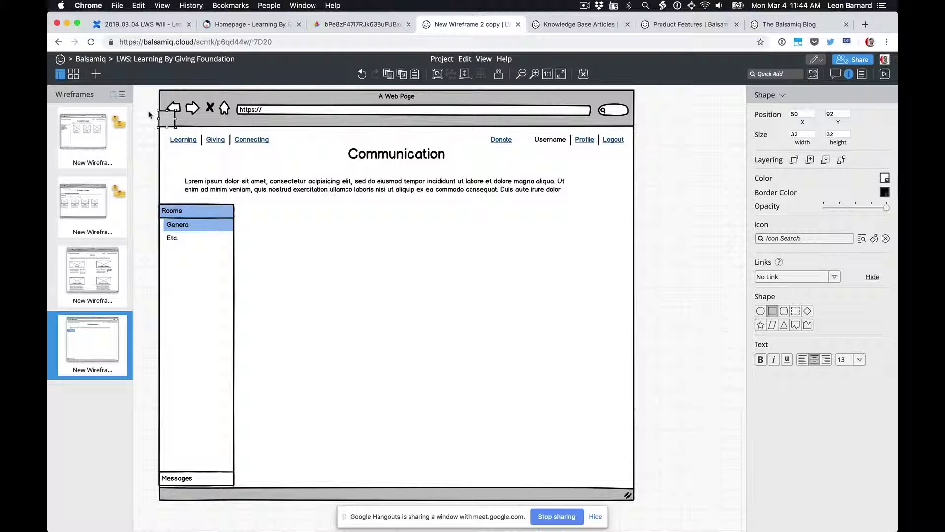
left_click_drag(169, 120, 522, 484)
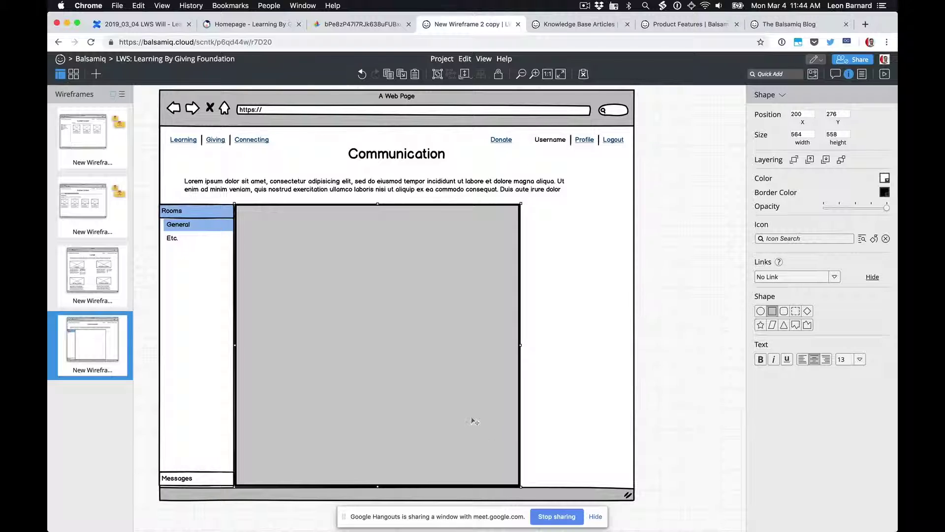
- Create a second panel to the right with width 227
left_click_drag(470, 415, 718, 392)
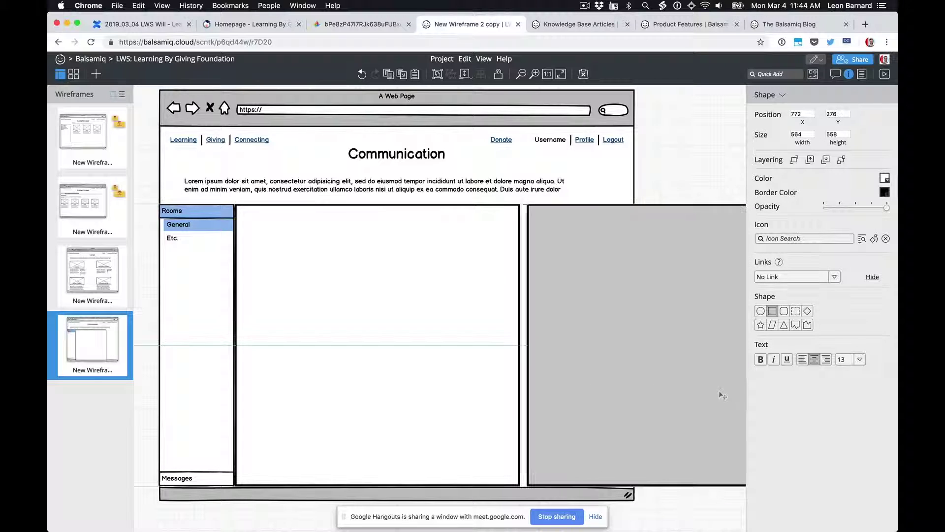
scroll(719, 393, "right", 5)
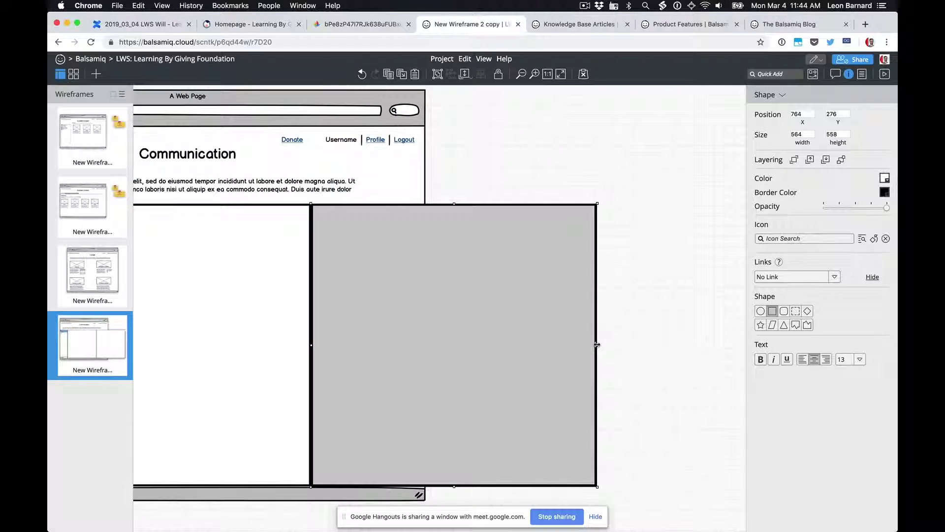
left_click_drag(597, 342, 424, 335)
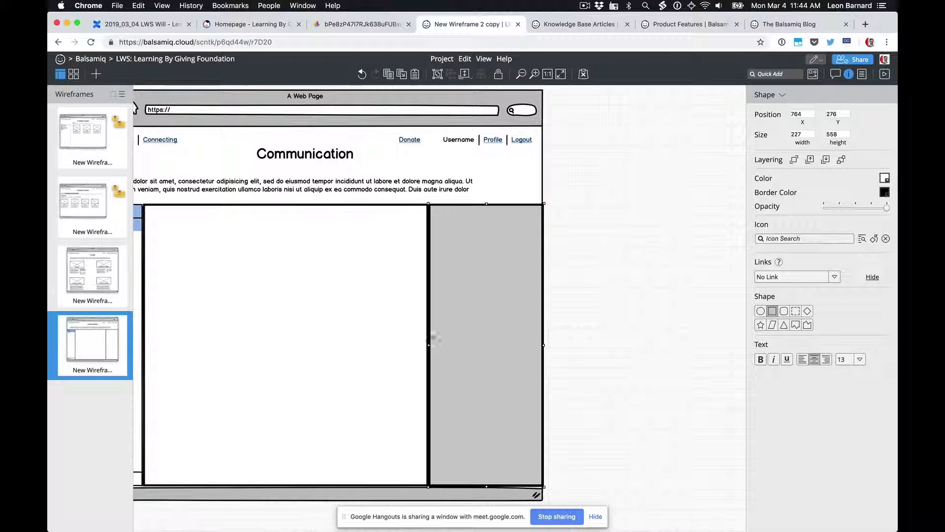
left_click(591, 331)
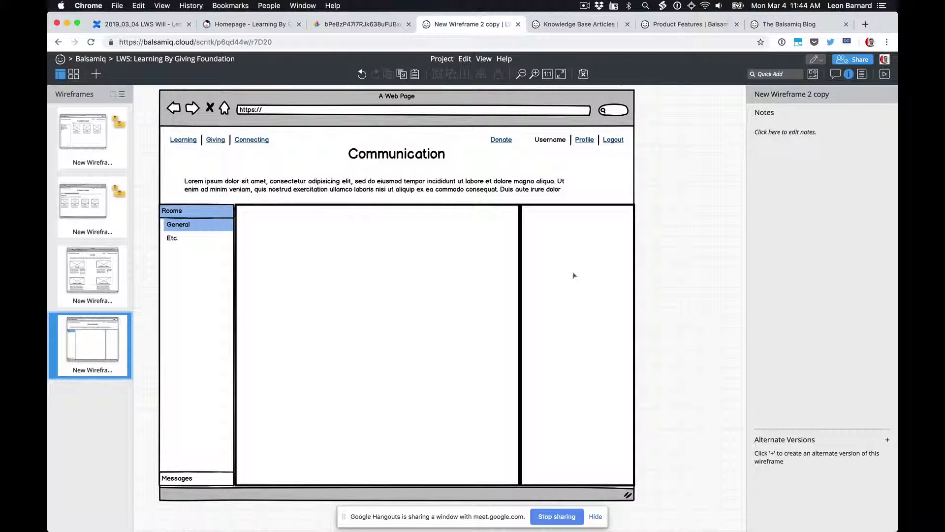
left_click(574, 276)
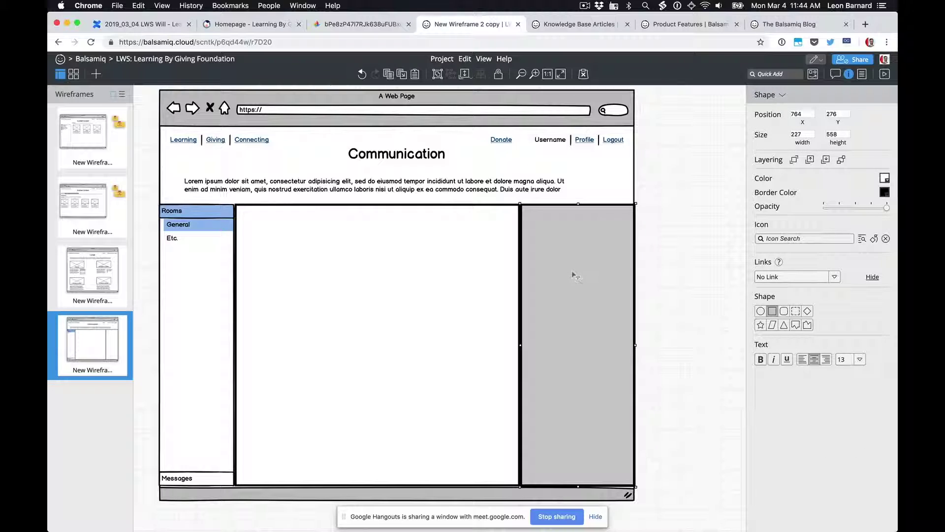
left_click(449, 278)
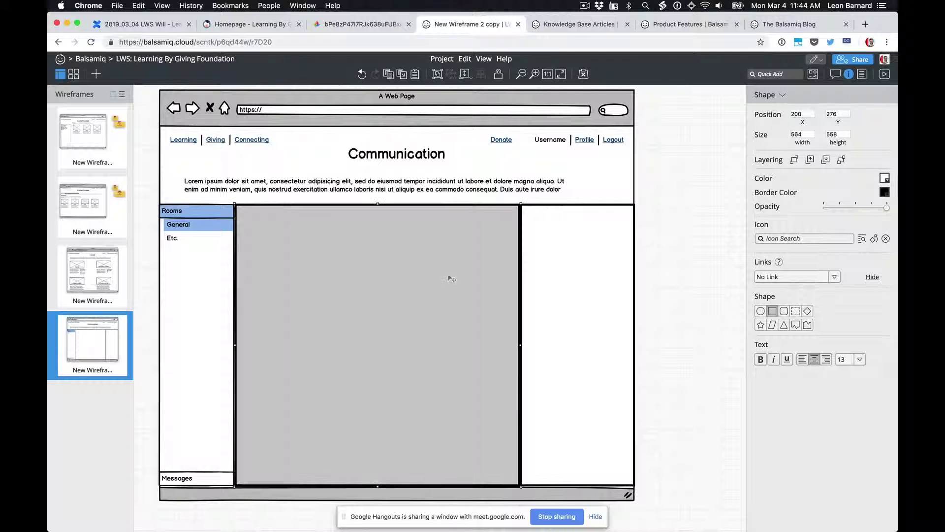
left_click(667, 241)
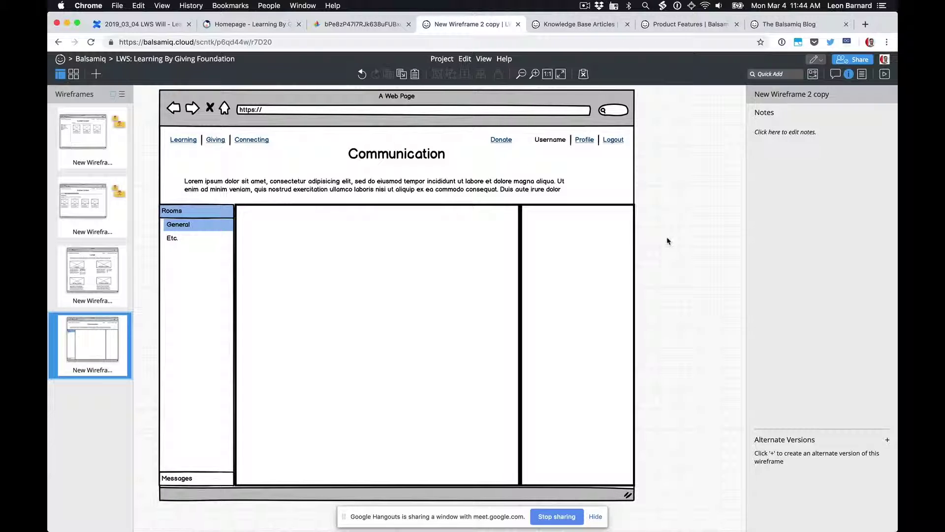
- Add a lorem ipsum Text block sized to the top of the middle panel
type("te")
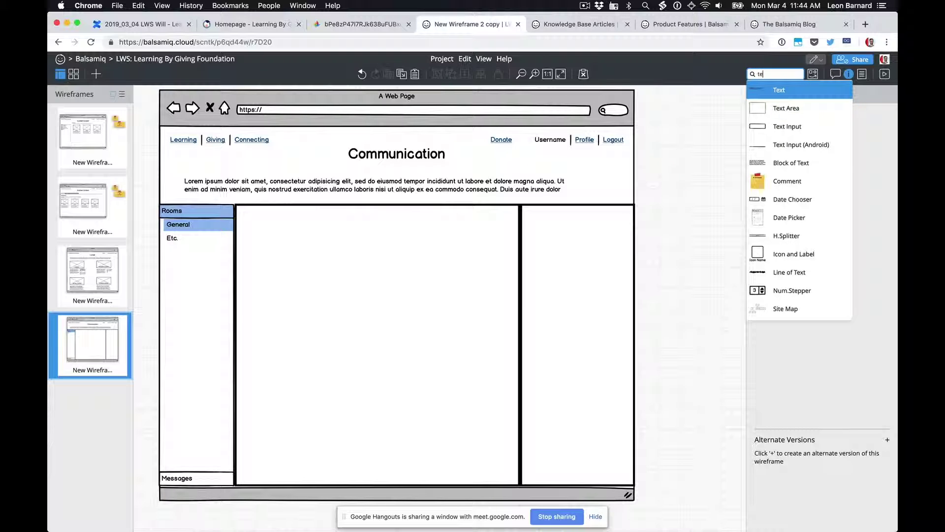
key("Return")
key("Return")
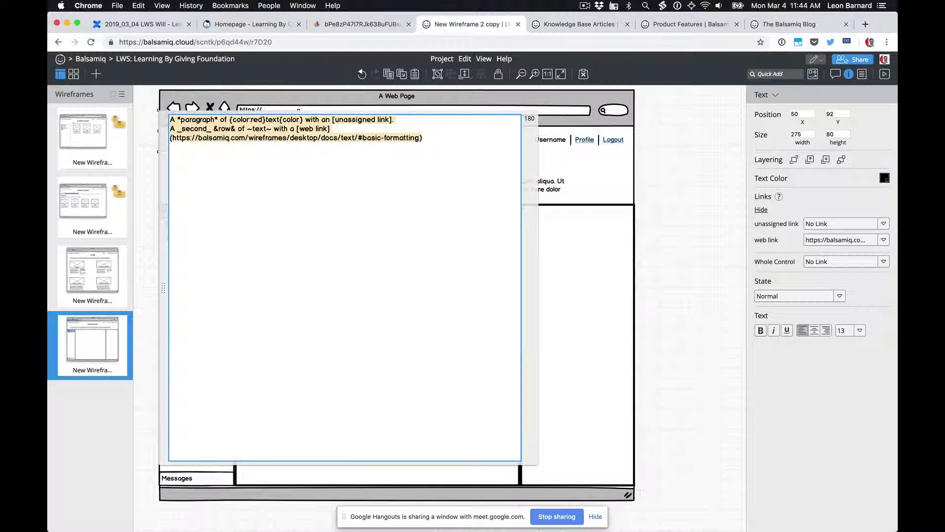
key("ctrl+v")
key("ctrl+Return")
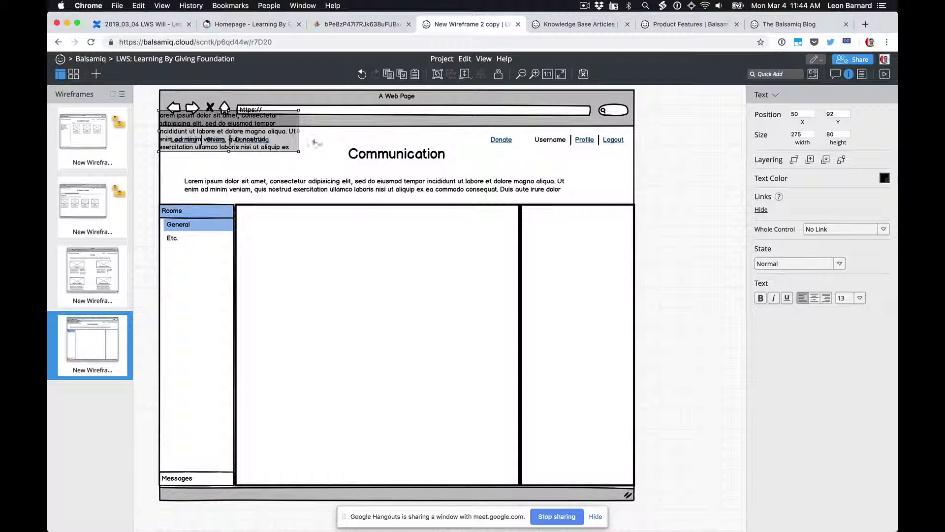
left_click_drag(299, 123, 494, 123)
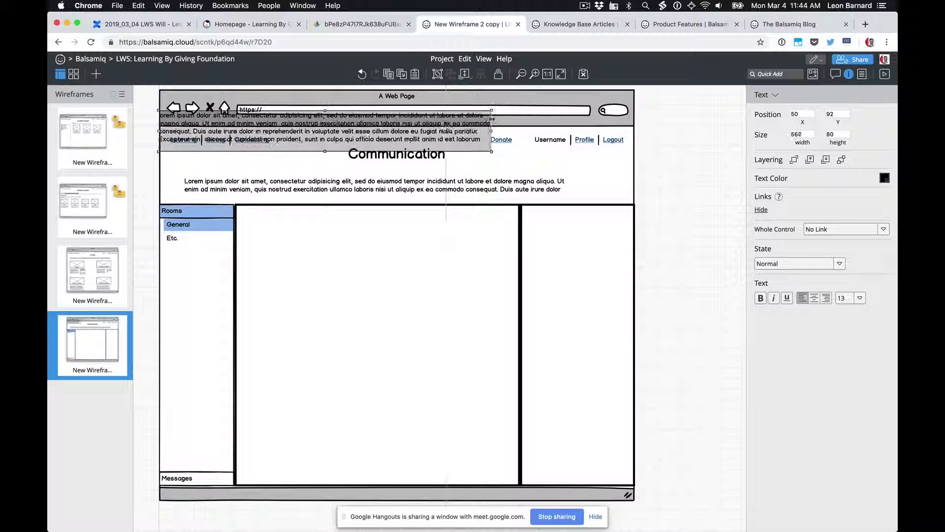
left_click_drag(367, 137, 451, 237)
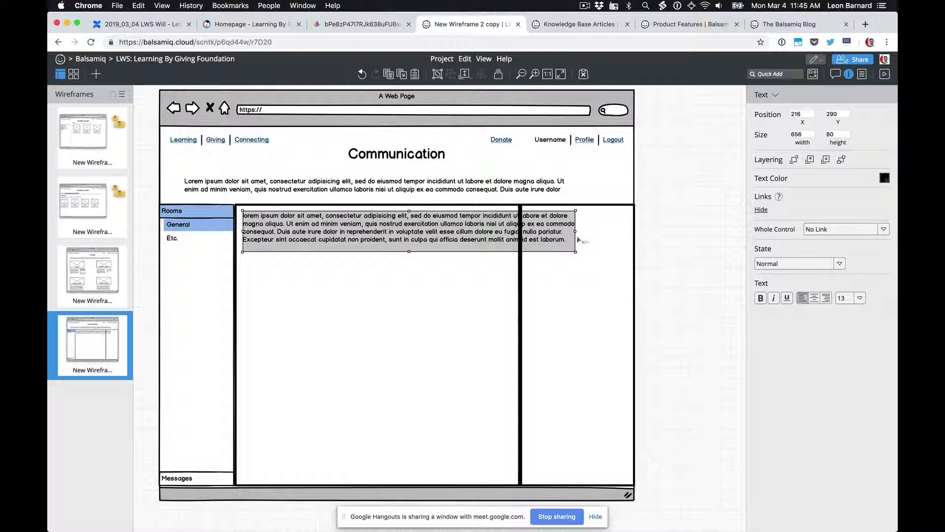
left_click_drag(577, 239, 512, 236)
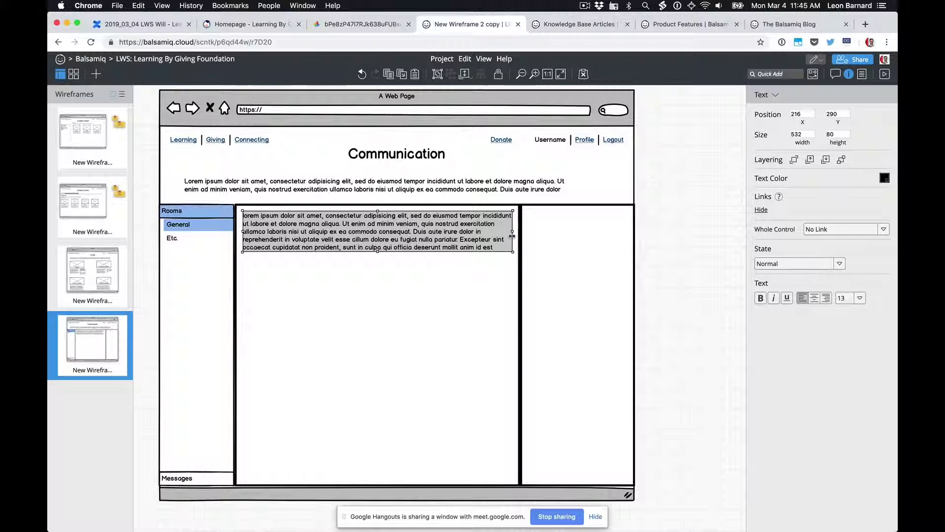
- Place a Text Input at the middle panel's bottom and add a Send button
key("/")
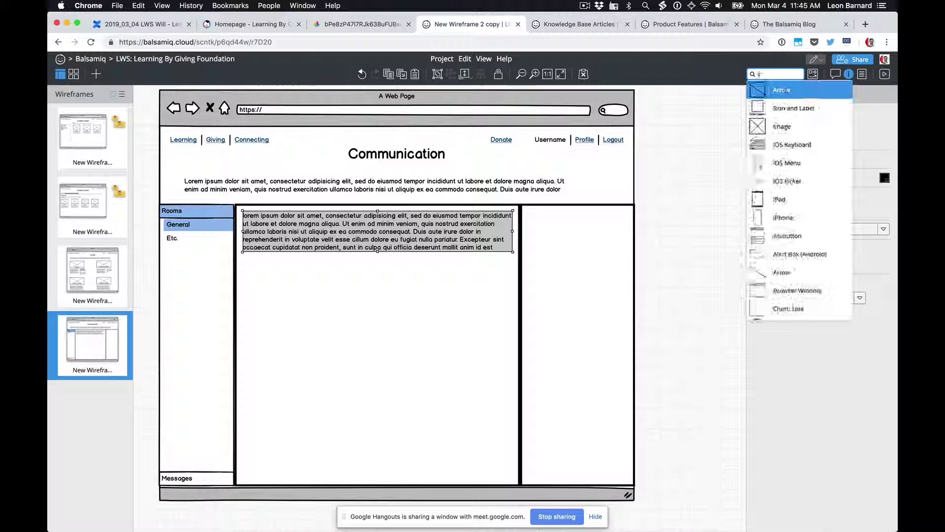
type("text input")
key("Return")
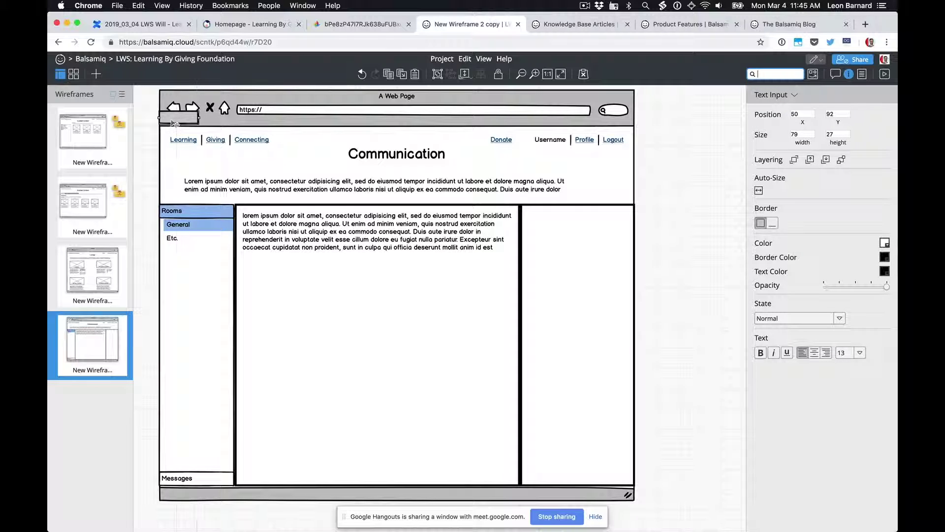
left_click_drag(173, 123, 483, 474)
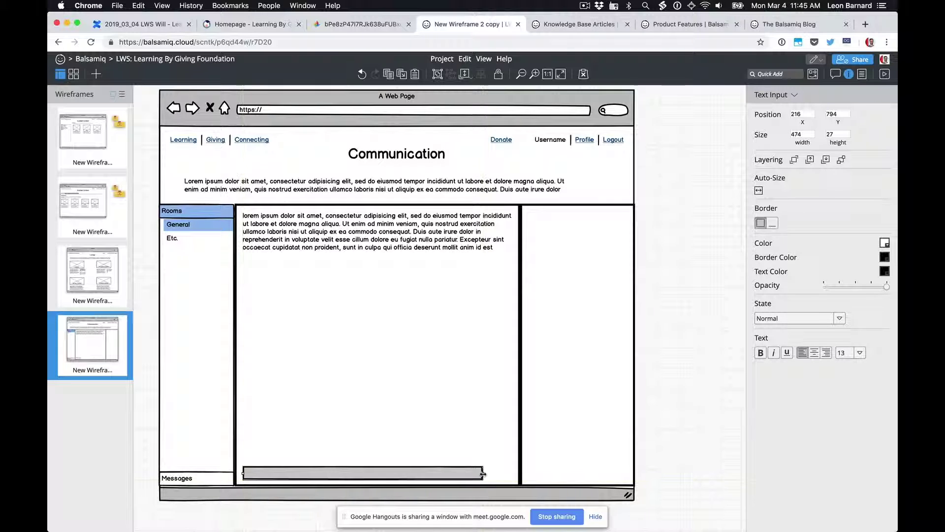
type("/")
type("bu")
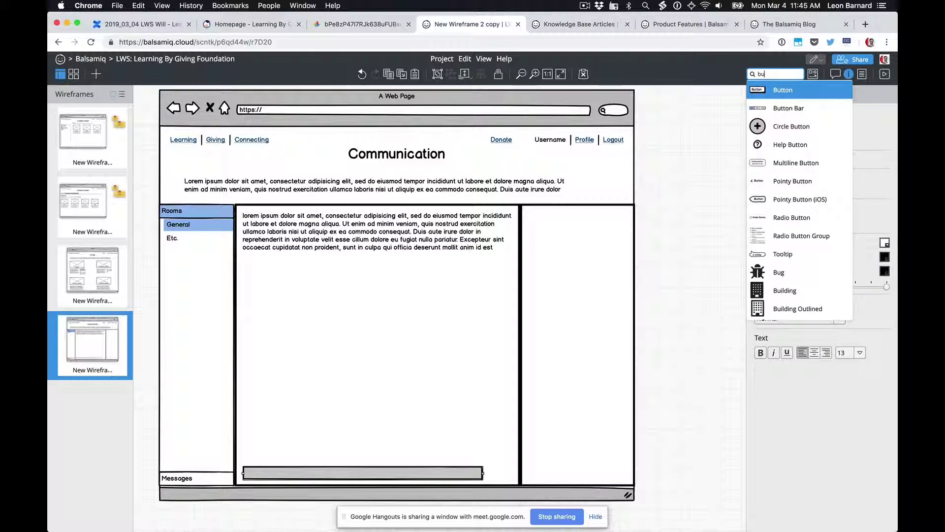
key("Return")
type("Send")
key("Return")
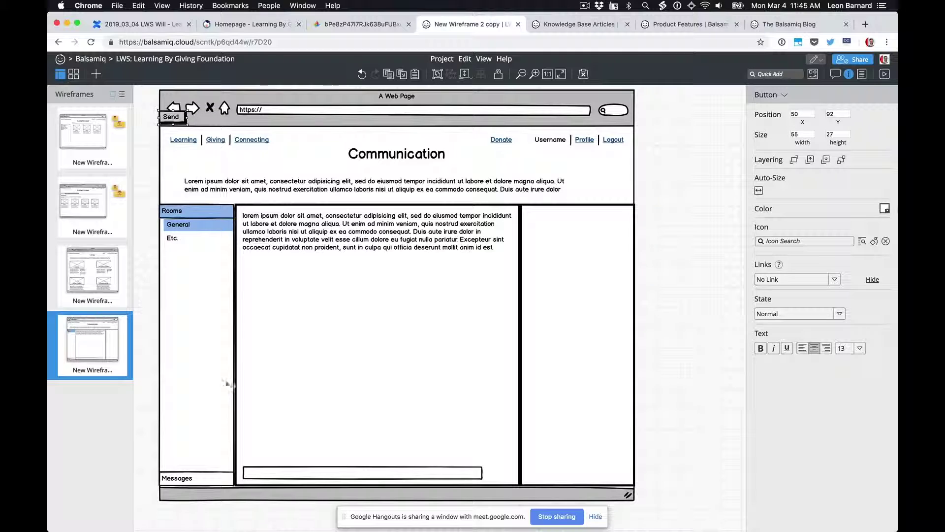
- Put the Send button beside the message box and make two narrower reply copies of the paragraph
left_click_drag(171, 120, 500, 475)
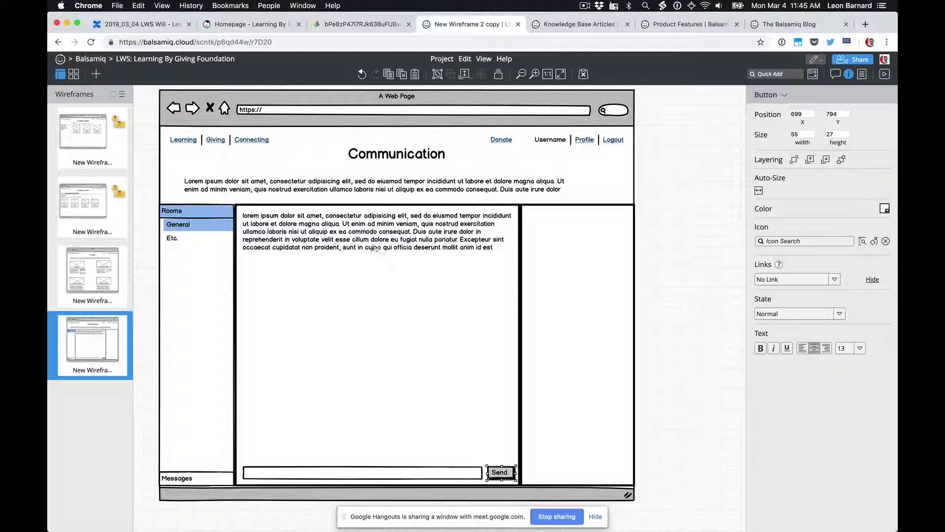
left_click(371, 245)
left_click_drag(375, 251, 357, 263)
key("ctrl+d")
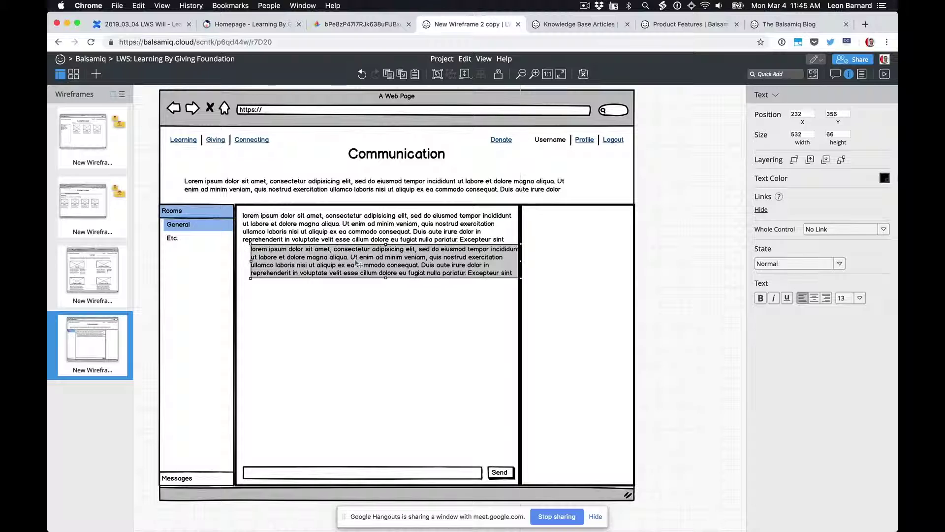
left_click_drag(518, 265, 505, 264)
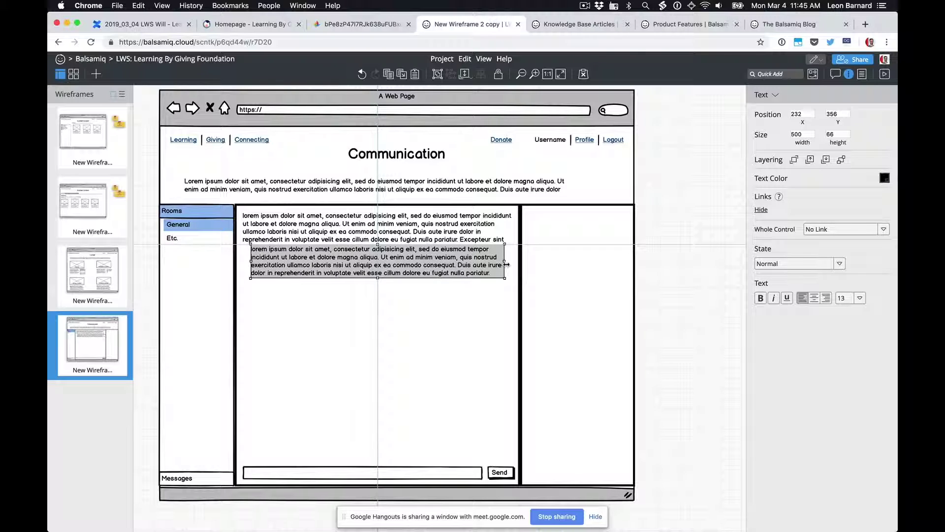
left_click_drag(431, 277, 431, 269)
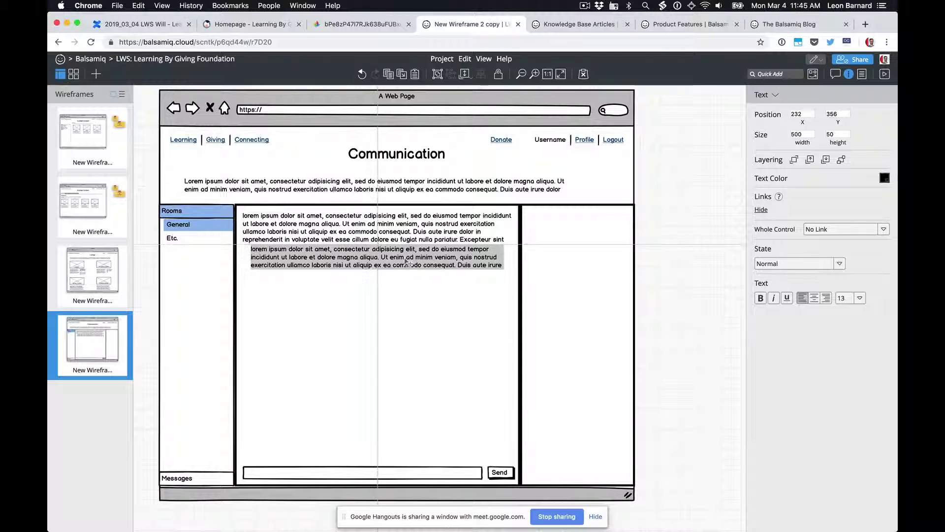
key("super+d")
left_click_drag(397, 284, 388, 281)
- Duplicate the paragraph-and-reply group further down the chat area
left_click(351, 225)
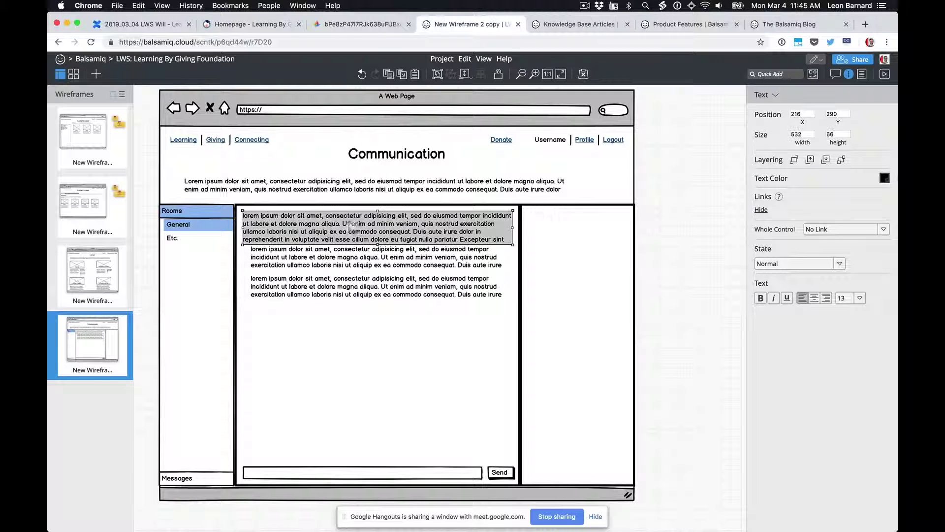
left_click(350, 257, "shift")
key("super+d")
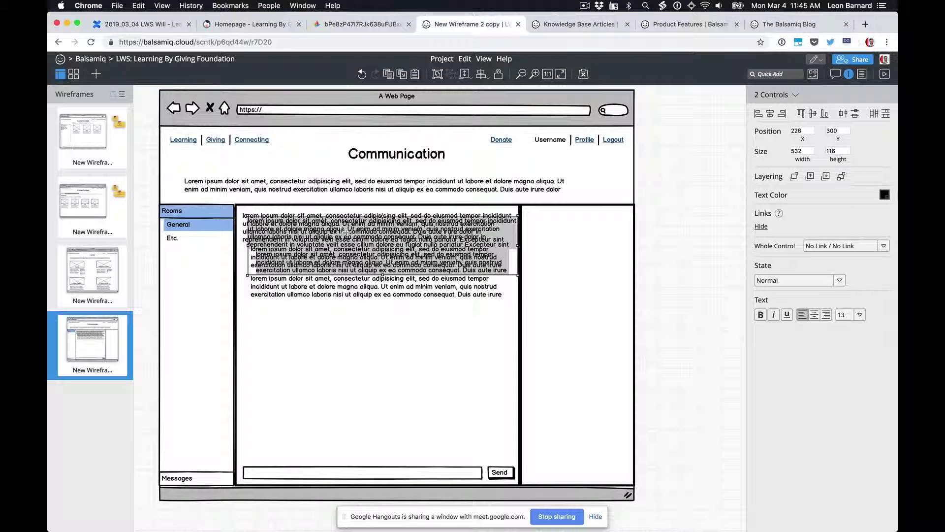
left_click_drag(345, 225, 334, 408)
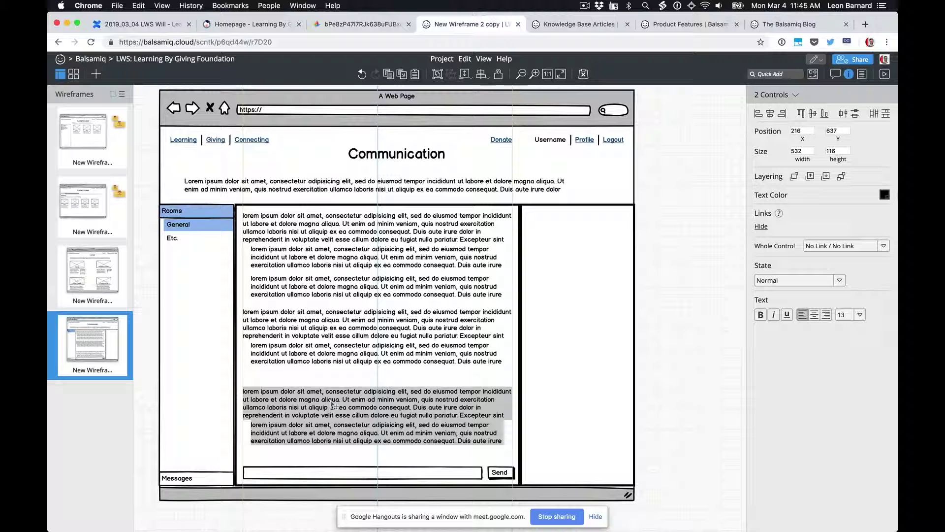
key("super+z")
left_click_drag(301, 348, 302, 357)
- Add a horizontal rule above the second message group and a copy below it
type("hr")
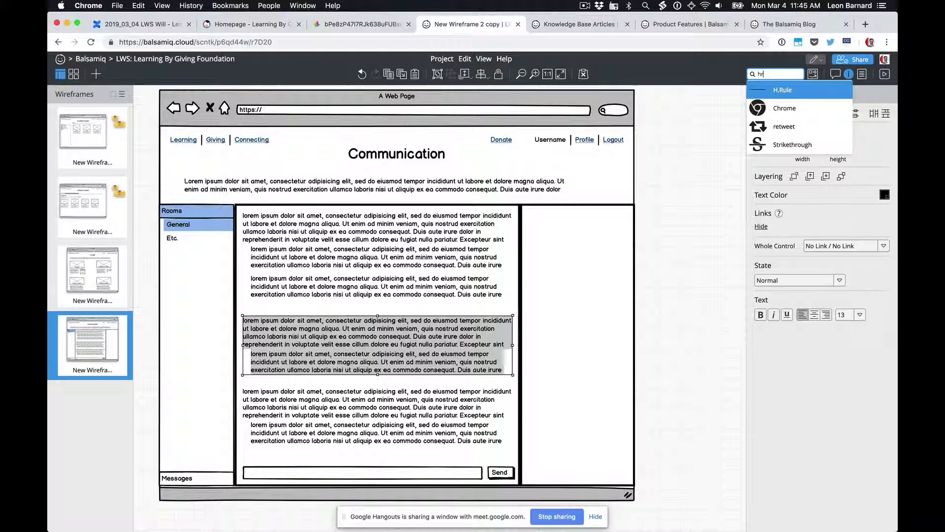
key("Return")
left_click_drag(196, 117, 512, 309)
key("shift+Right")
key("shift+Down")
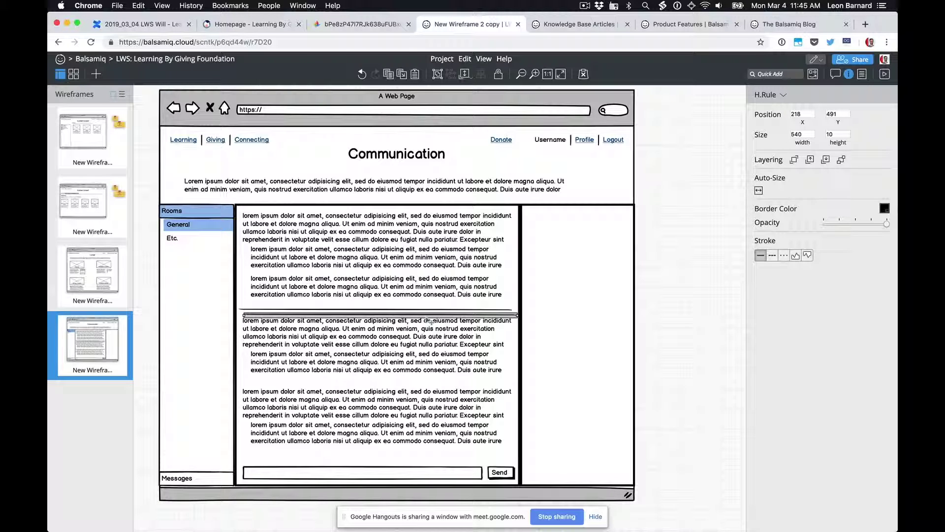
left_click_drag(430, 321, 422, 386)
left_click(400, 410)
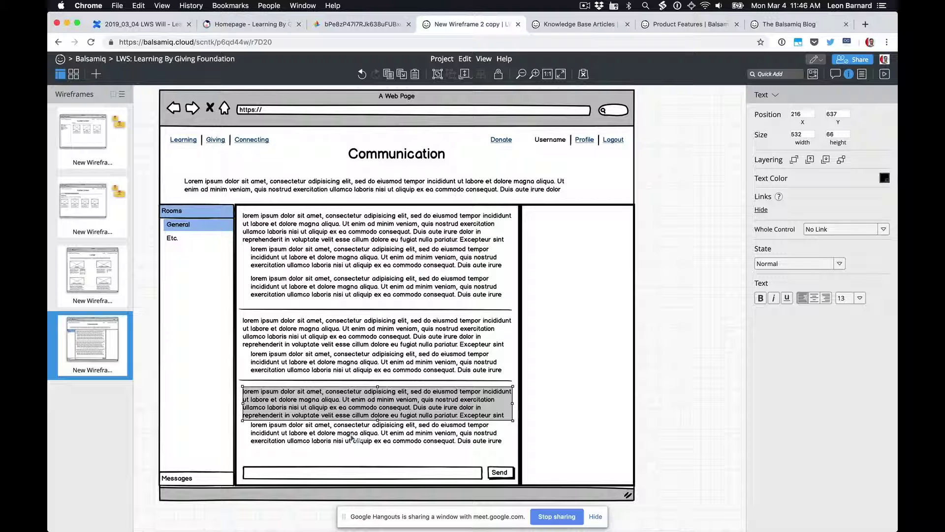
- Shift the lower divider and message groups down so spacing between dividers is even
left_click(682, 384)
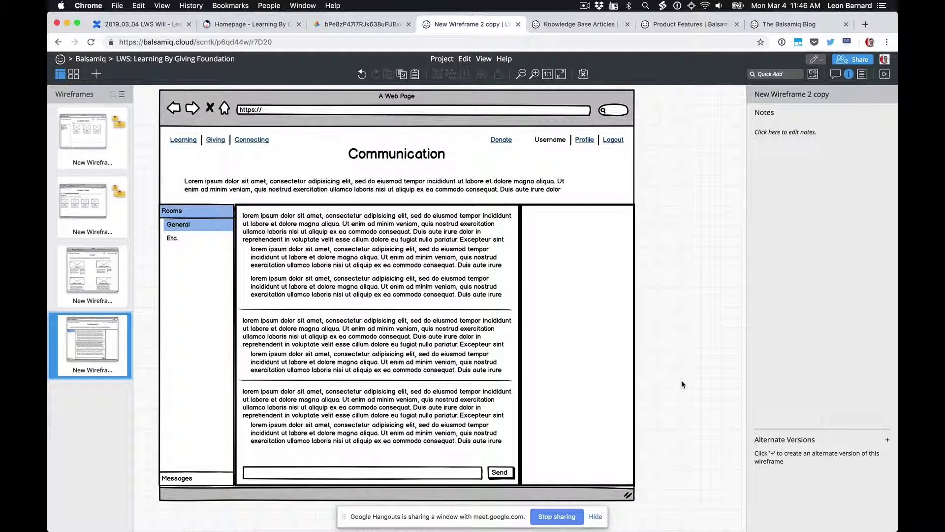
left_click_drag(416, 437, 354, 294)
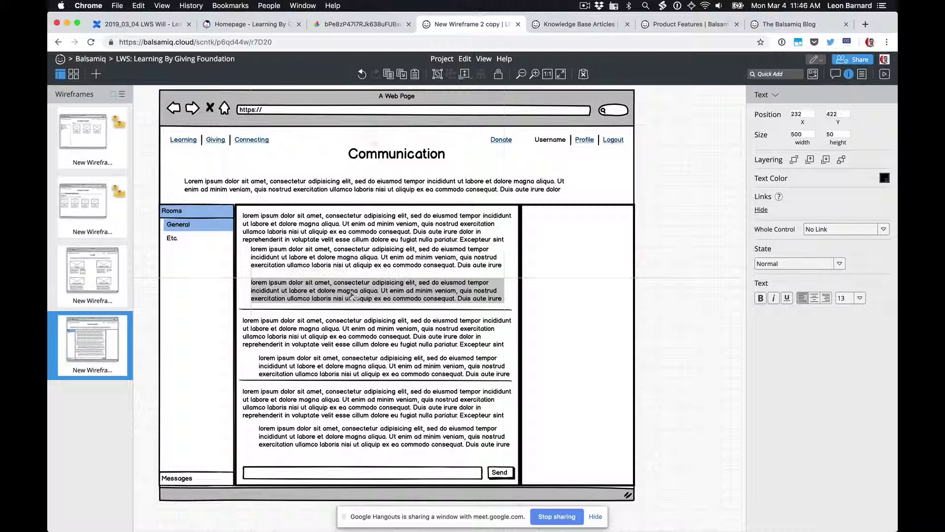
key("super+z")
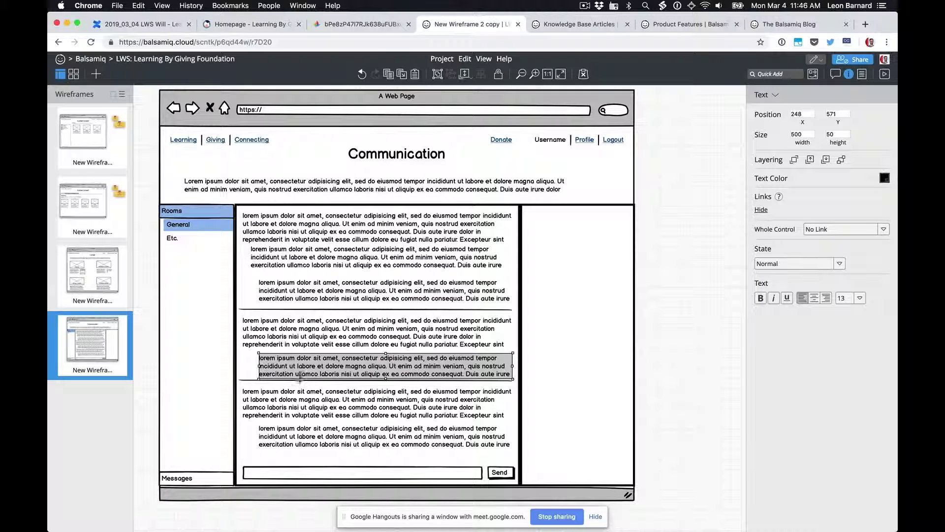
left_click(294, 381)
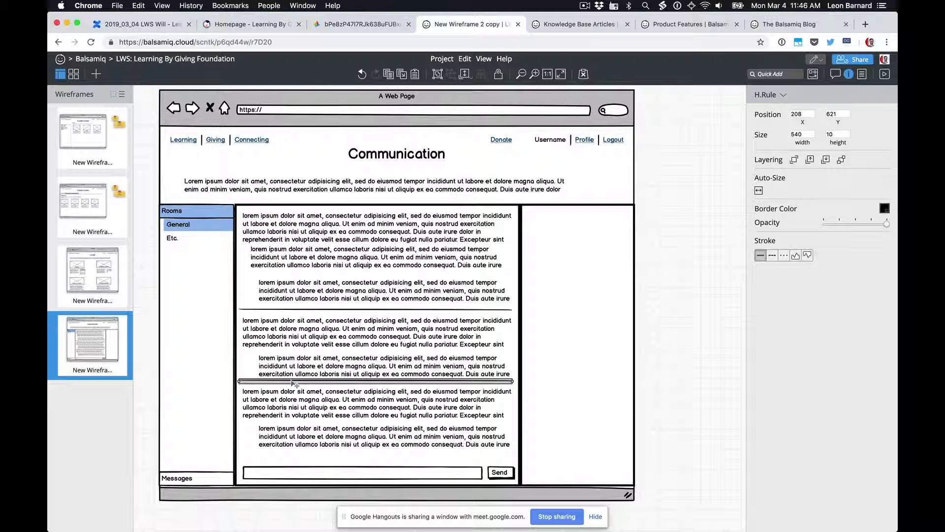
left_click(306, 436, "shift")
left_click_drag(307, 436, 306, 448)
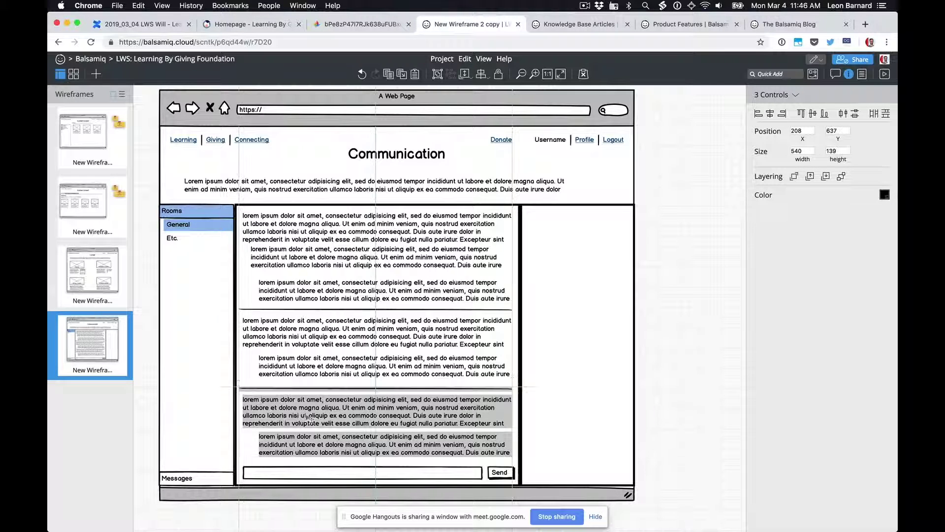
left_click(467, 335)
left_click(435, 368, "shift")
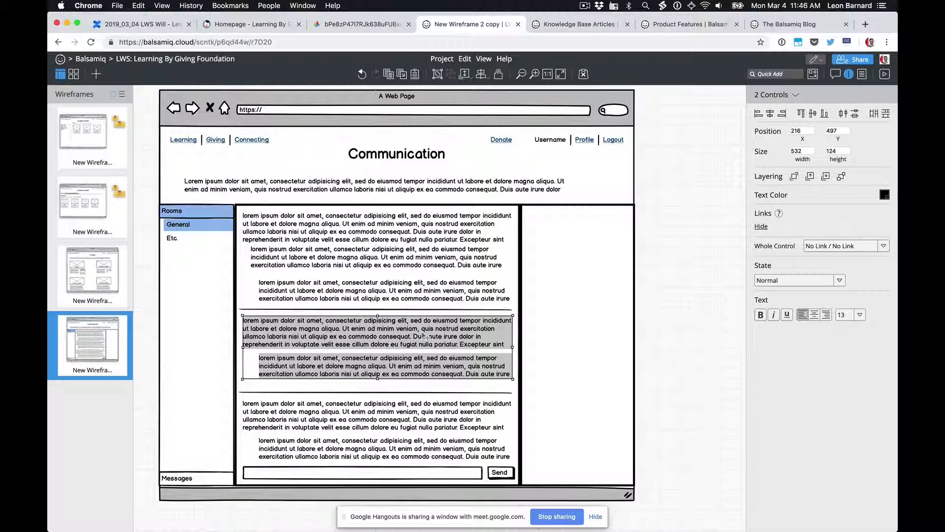
left_click_drag(424, 335, 424, 339)
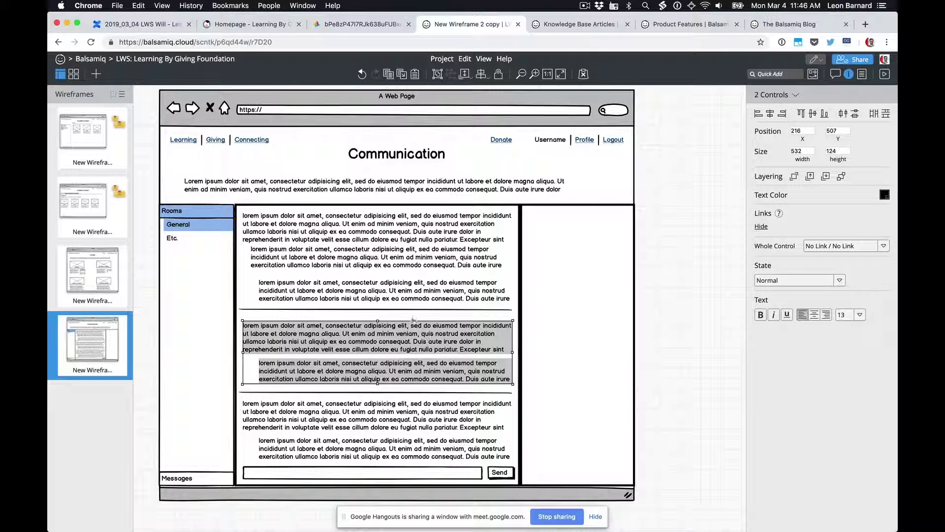
left_click(686, 294)
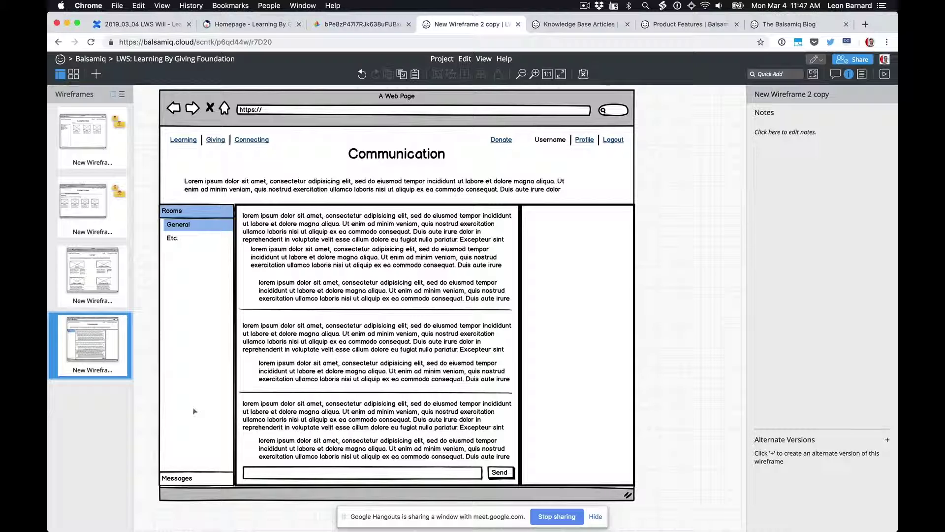
- Reorder the wireframes so Lounge is second, then display Curated Content
left_click(97, 269)
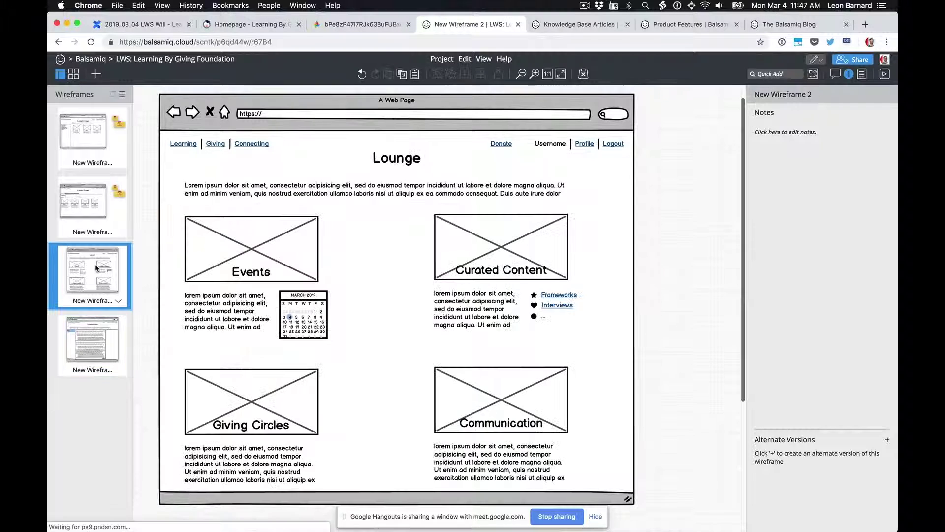
left_click(97, 216)
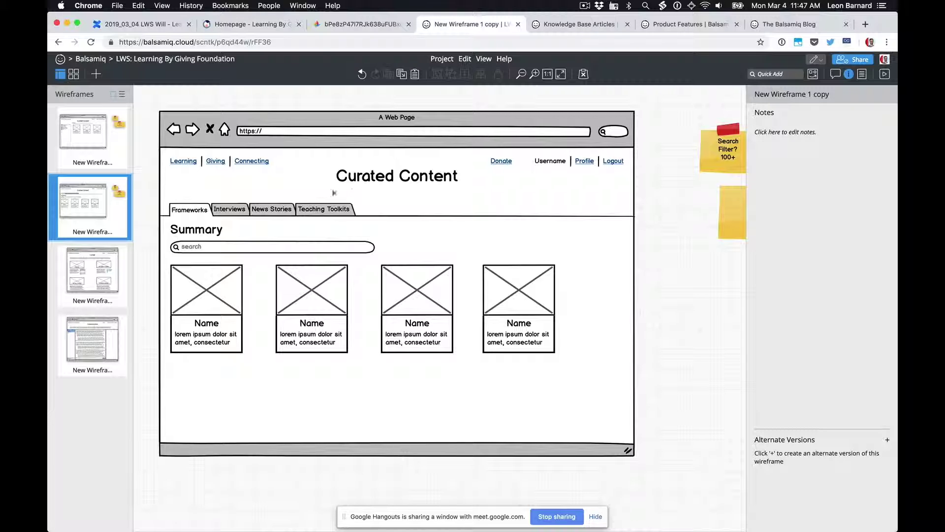
left_click(104, 276)
left_click_drag(104, 276, 103, 204)
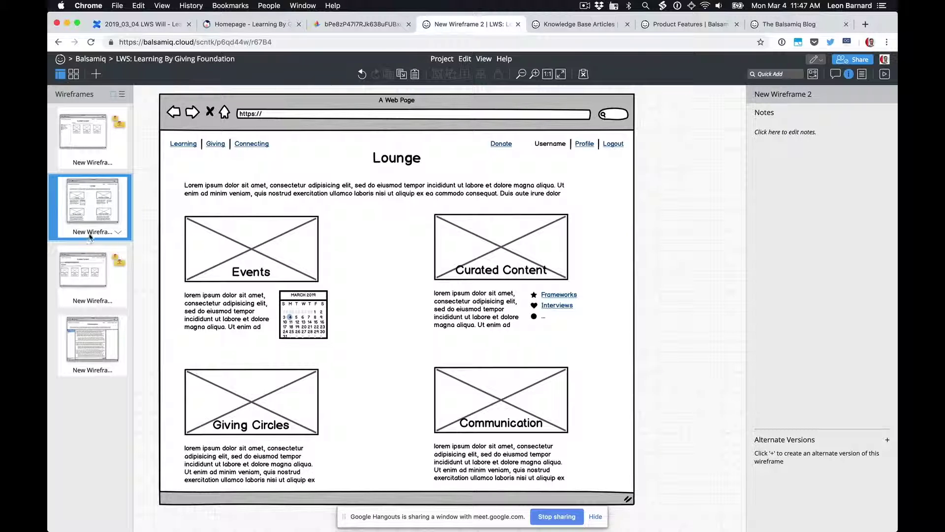
left_click(91, 296)
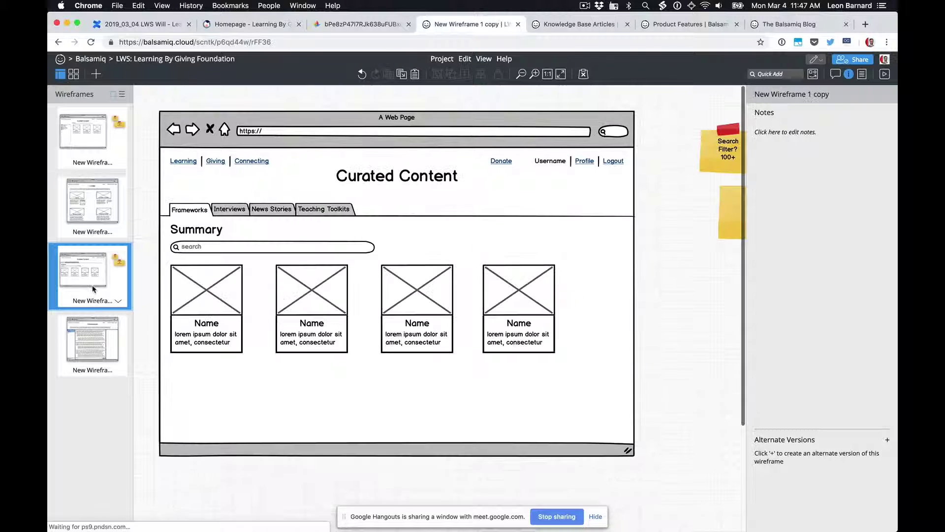
left_click(94, 329)
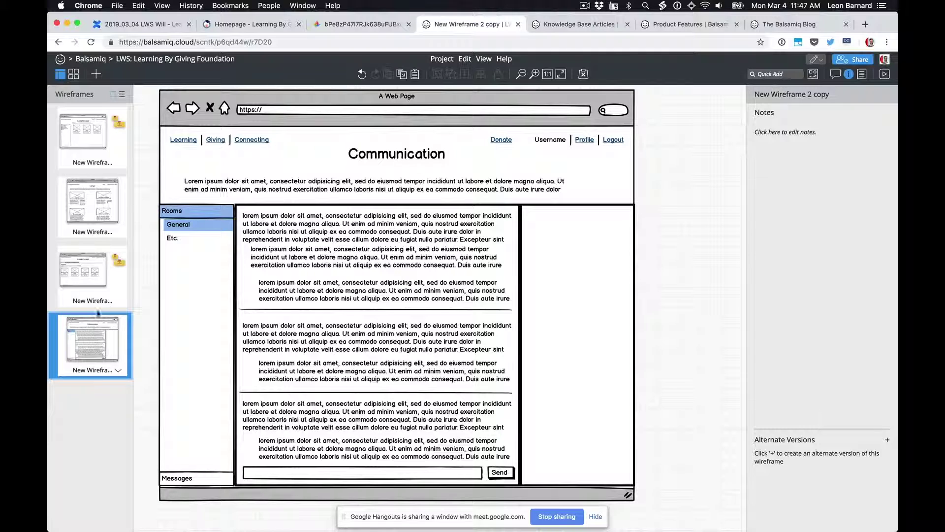
left_click(97, 220)
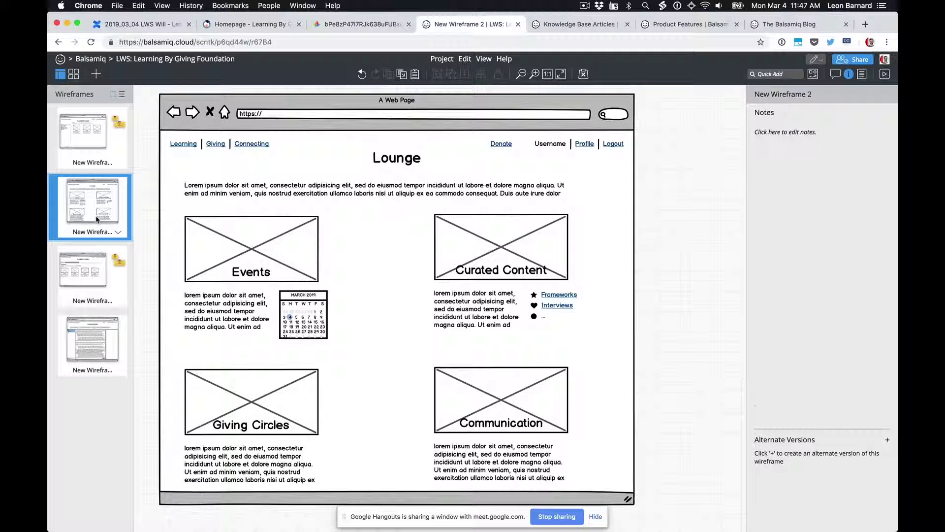
left_click(101, 268)
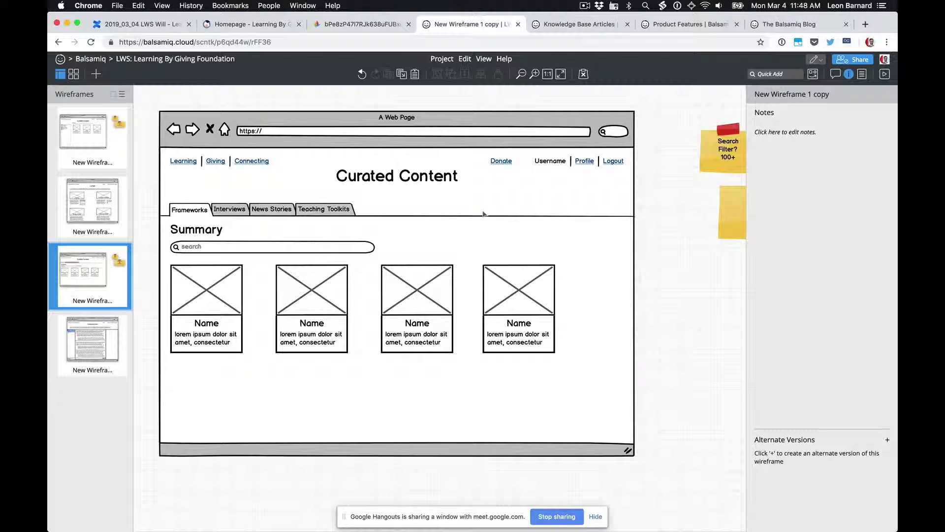
- Add a horizontal rule under the navigation links spanning the full page width
type("hr")
key("Return")
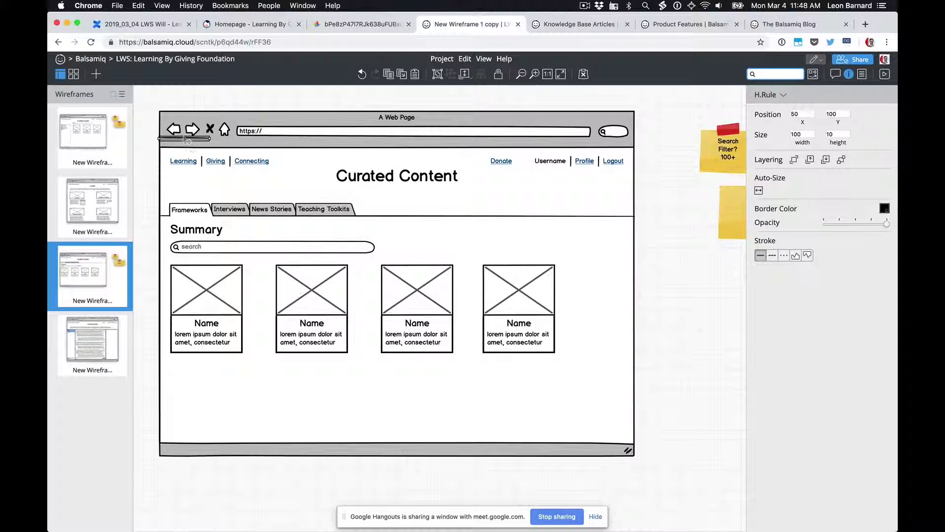
left_click_drag(187, 142, 277, 169)
key("super+z")
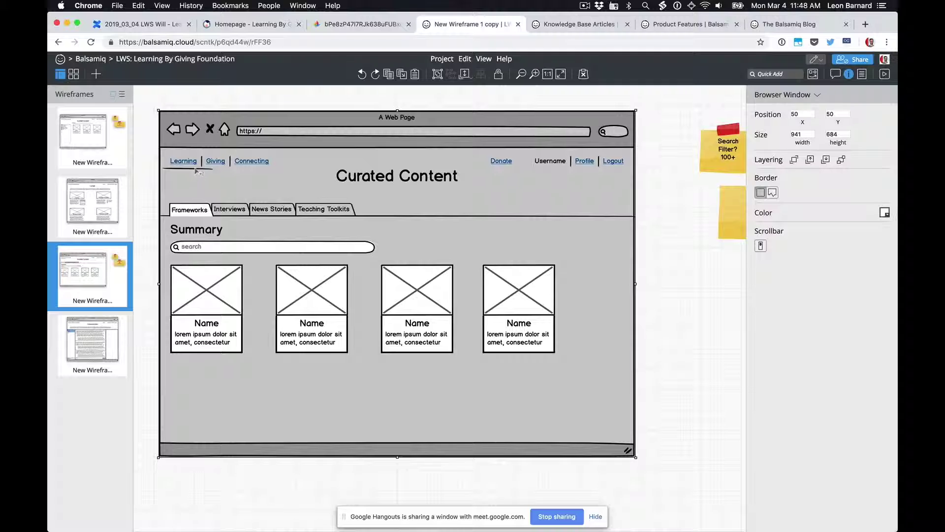
left_click(196, 169)
left_click_drag(213, 169, 627, 183)
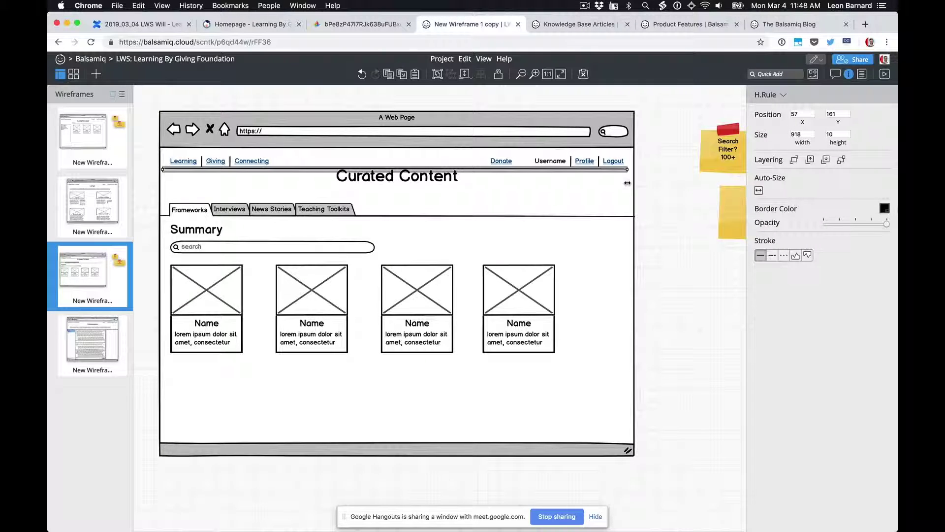
- Shrink the Curated Content title to size 28, move it left, and lower the link bar
left_click(432, 183)
mouse_move(434, 188)
left_mouse_down()
mouse_move(432, 200)
mouse_move(418, 195)
left_mouse_up()
key("super+minus")
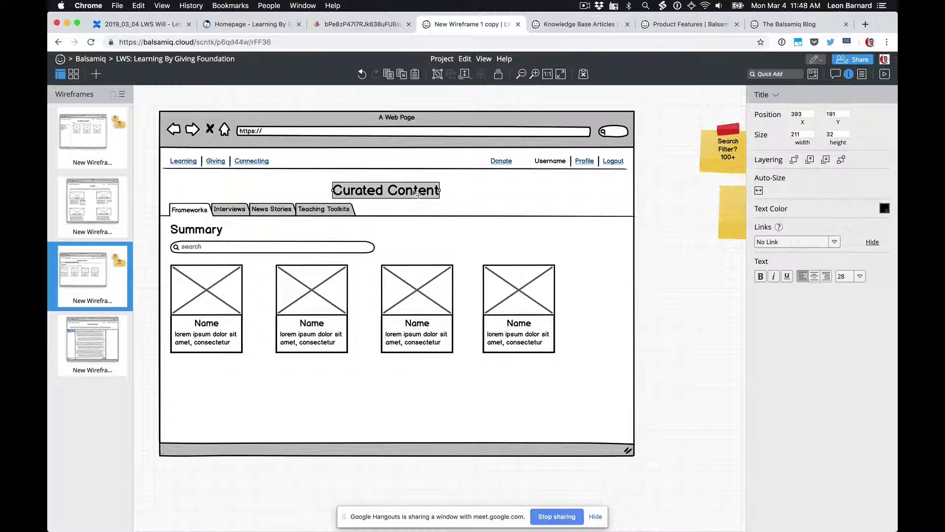
left_click_drag(418, 195, 249, 191)
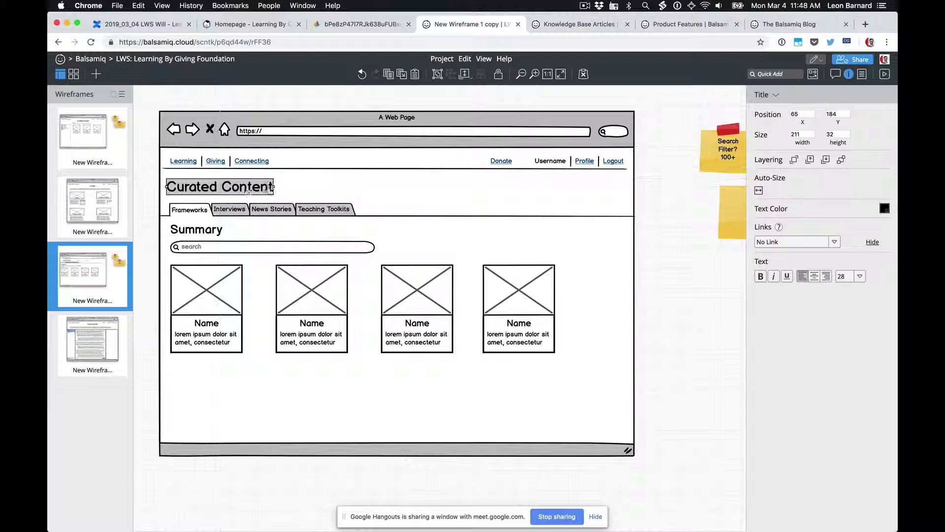
left_click_drag(590, 167, 588, 189)
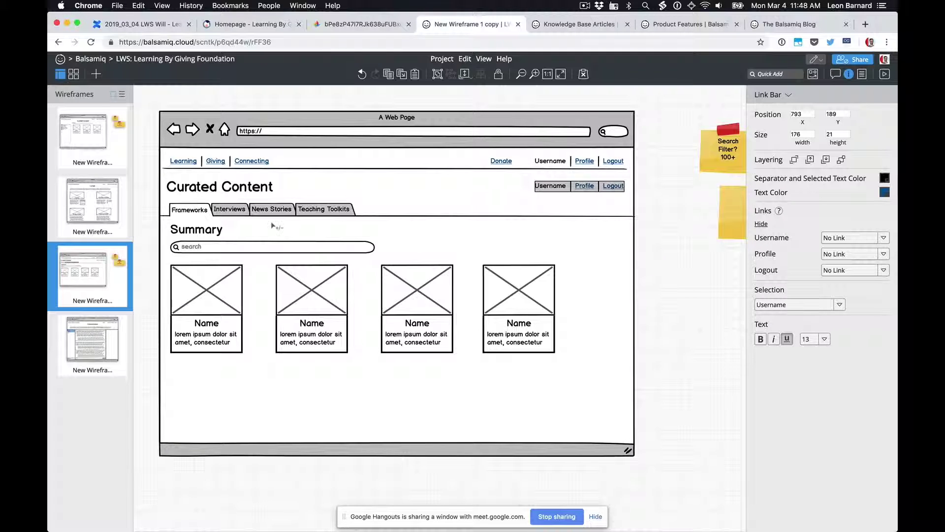
- Change the copied link bar to Events, Curated Content, Giving, Communication and align it right
left_click(98, 207)
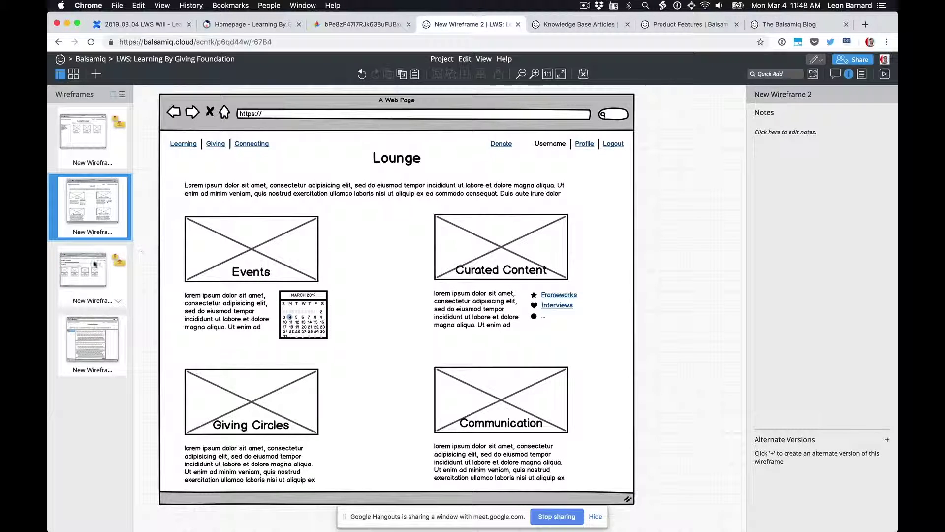
left_click(96, 266)
left_click(579, 192)
double_click(579, 191)
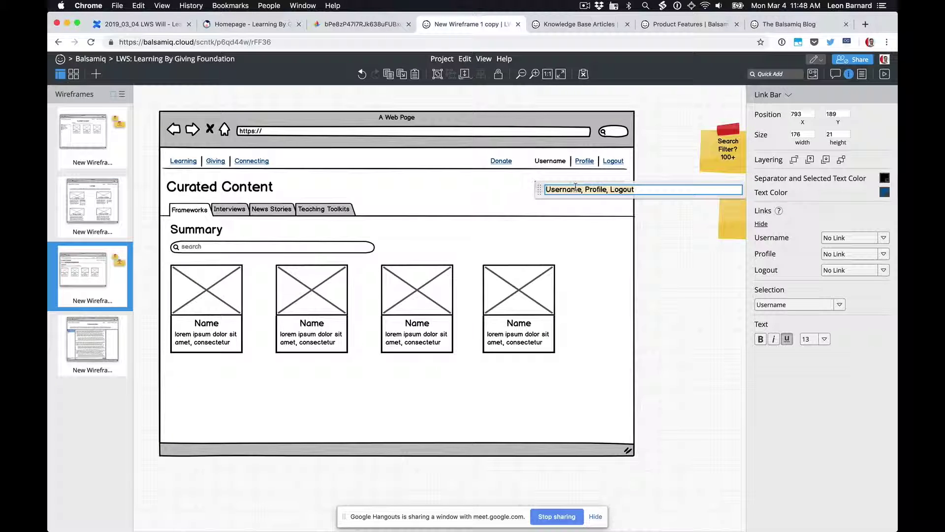
type("Events, C")
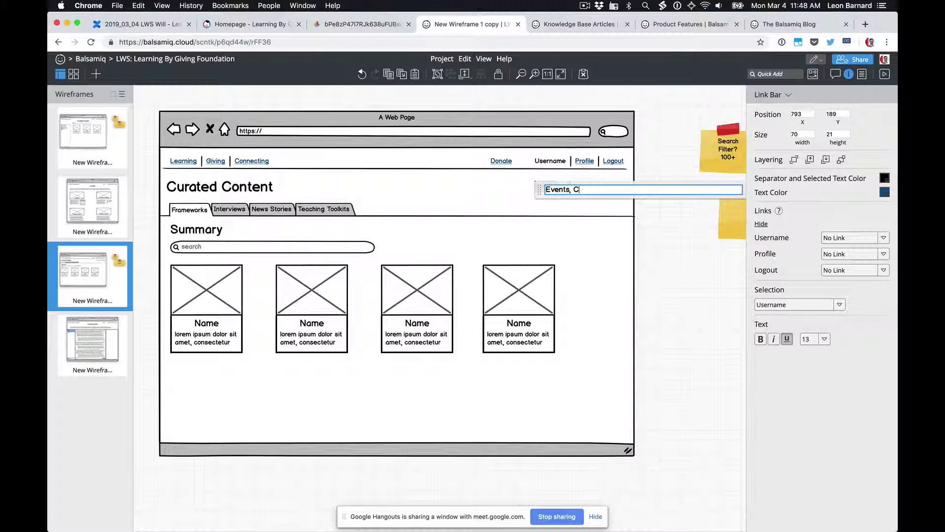
type("urated Content, Giving")
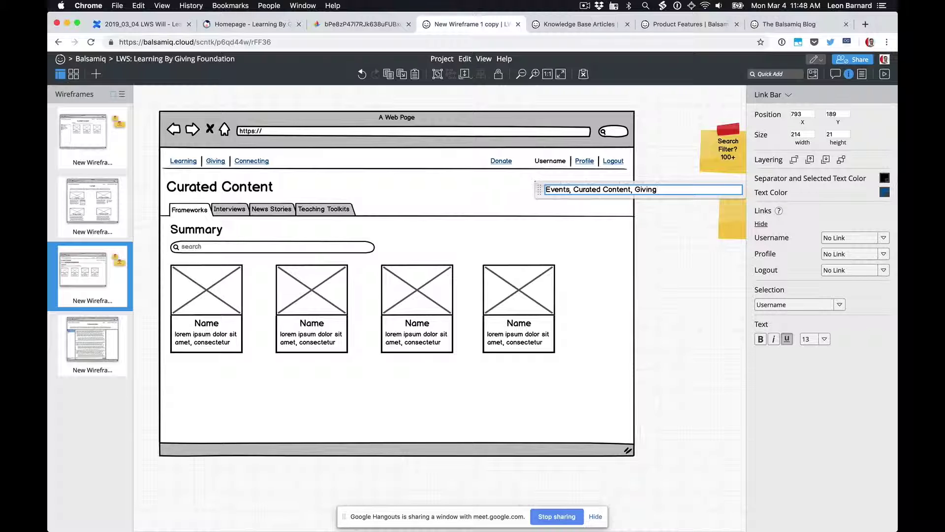
type(", Communication")
key("Return")
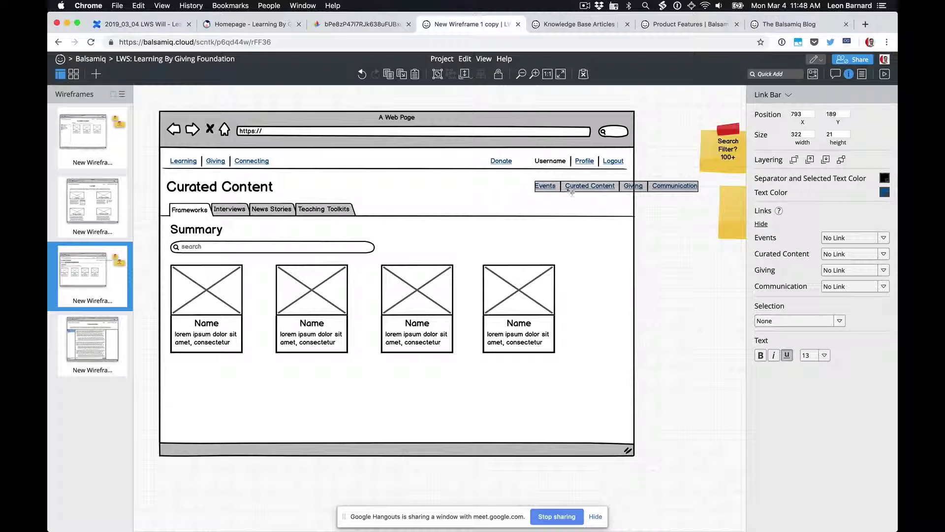
left_click_drag(584, 190, 512, 189)
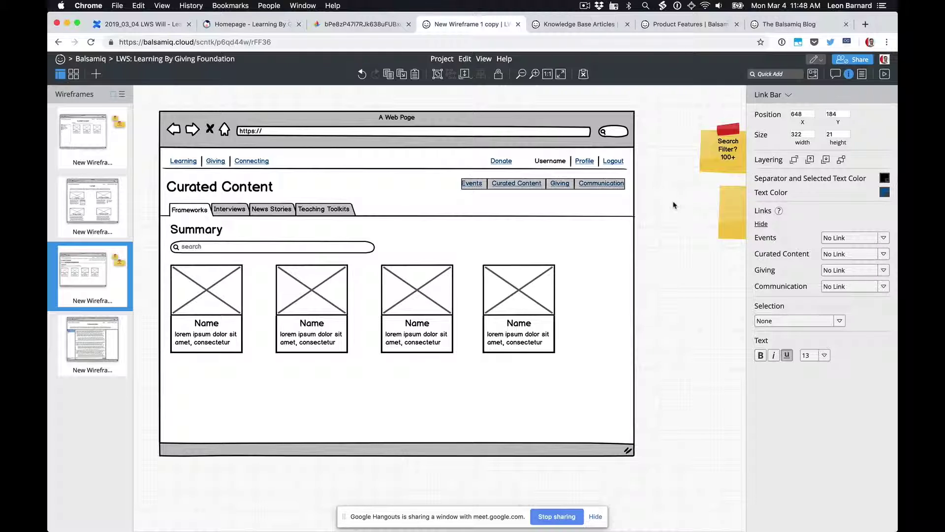
left_click(674, 205)
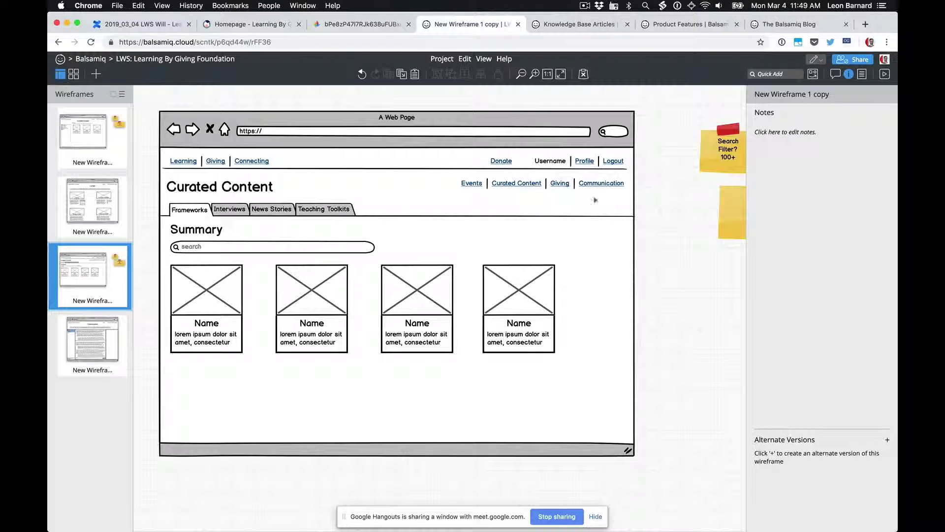
- Set the link bar's current-page selection to Curated Content
left_click(550, 188)
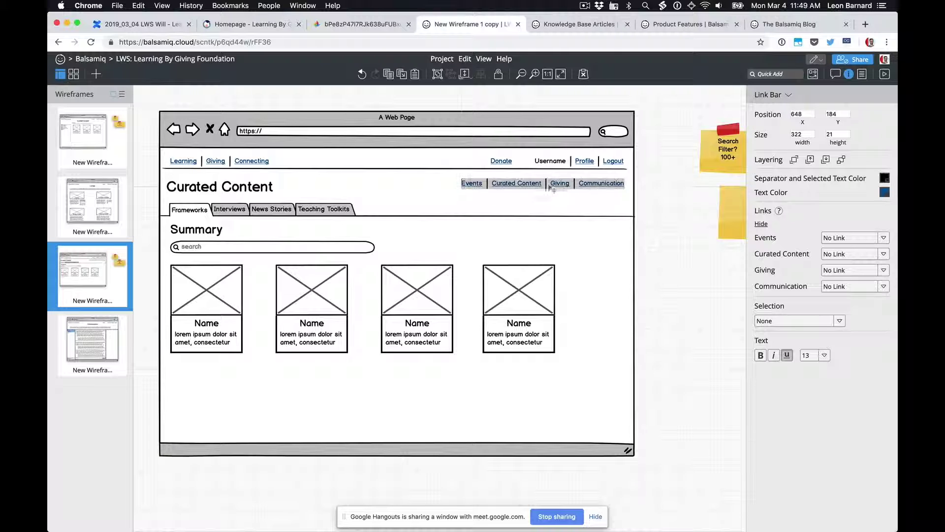
left_click(252, 191)
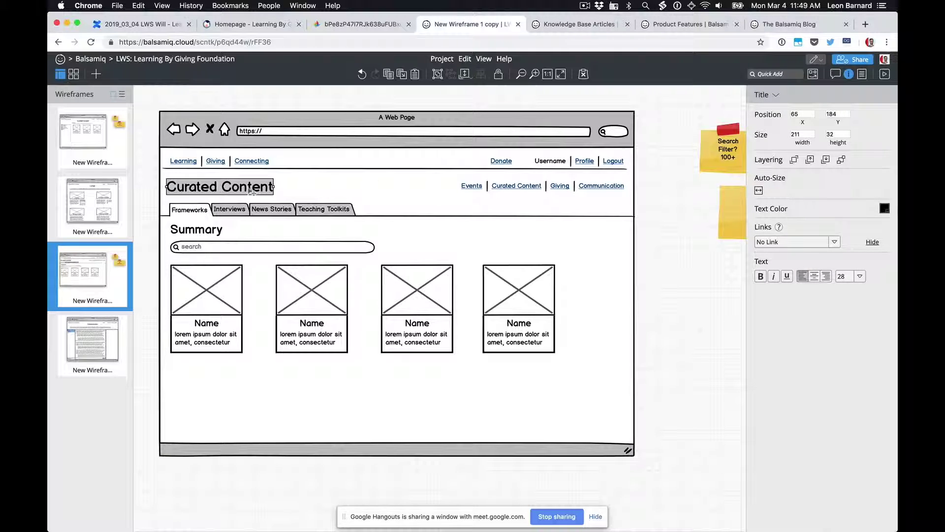
left_click(526, 188)
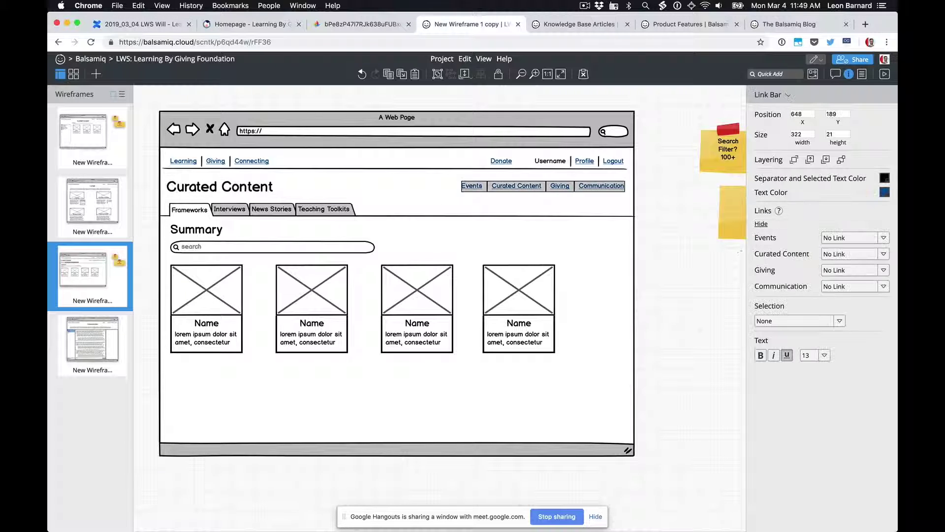
left_click(790, 320)
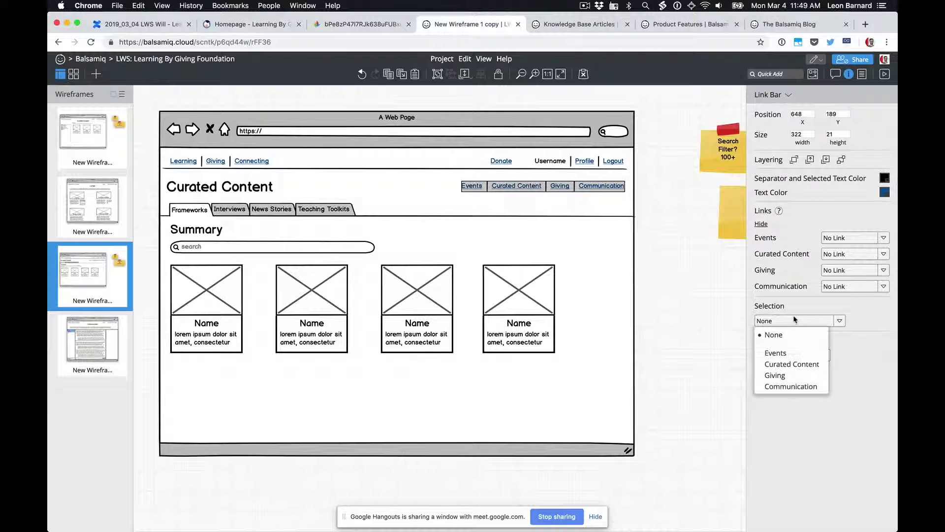
left_click(785, 365)
left_click(709, 328)
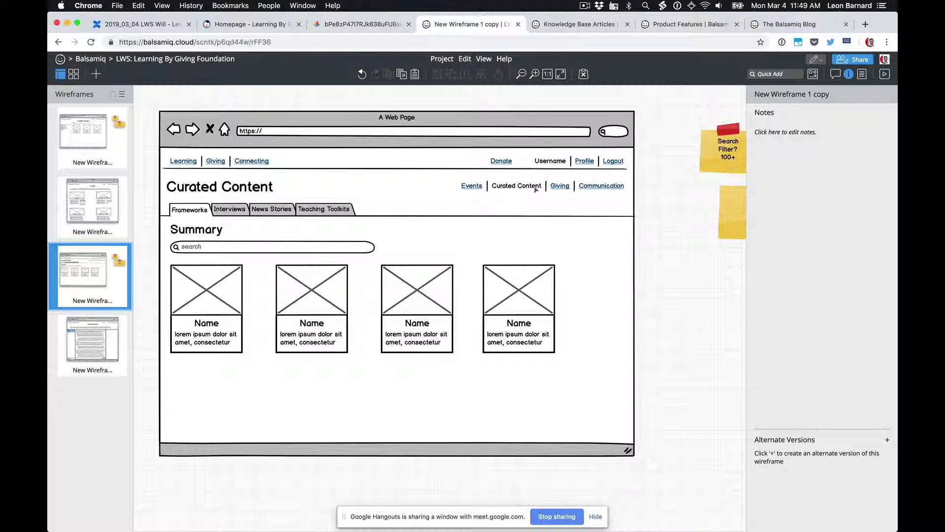
- Move the link bar up to the left, just above the Curated Content title
left_click_drag(536, 190, 228, 183)
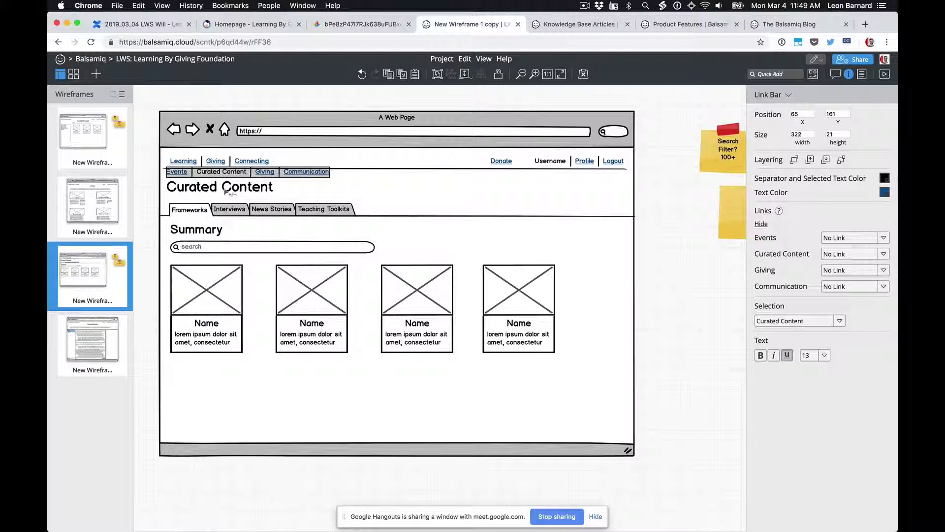
left_click(144, 193)
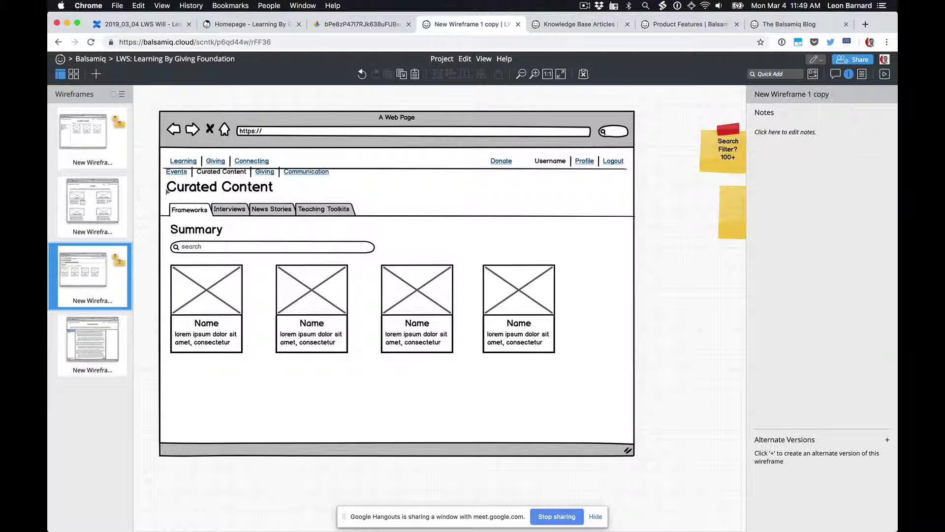
left_click_drag(199, 172, 198, 179)
- Undo the link bar move and paste the Curated Content header controls onto the Communication wireframe
key("super+z")
key("super+z")
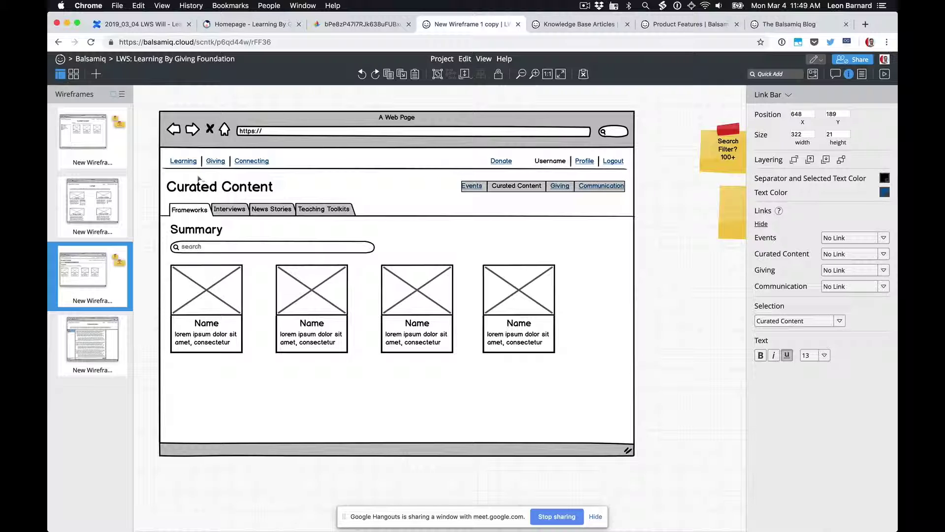
left_click(144, 179)
left_click_drag(138, 164, 646, 202)
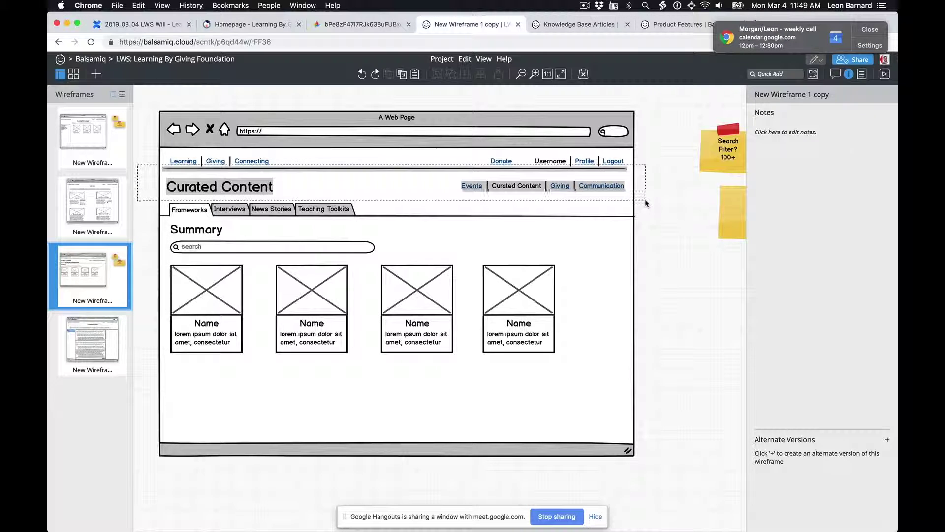
left_click(869, 29)
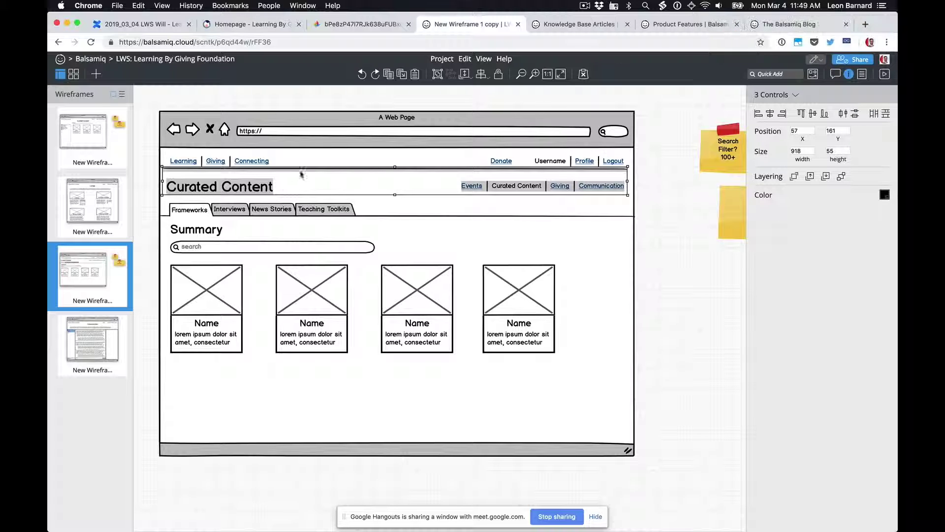
left_click(85, 341)
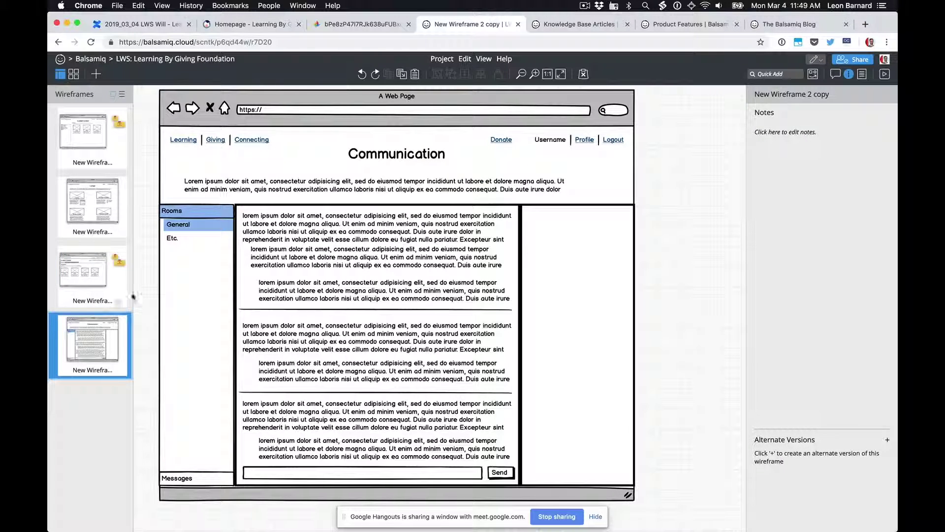
key("cmd+v")
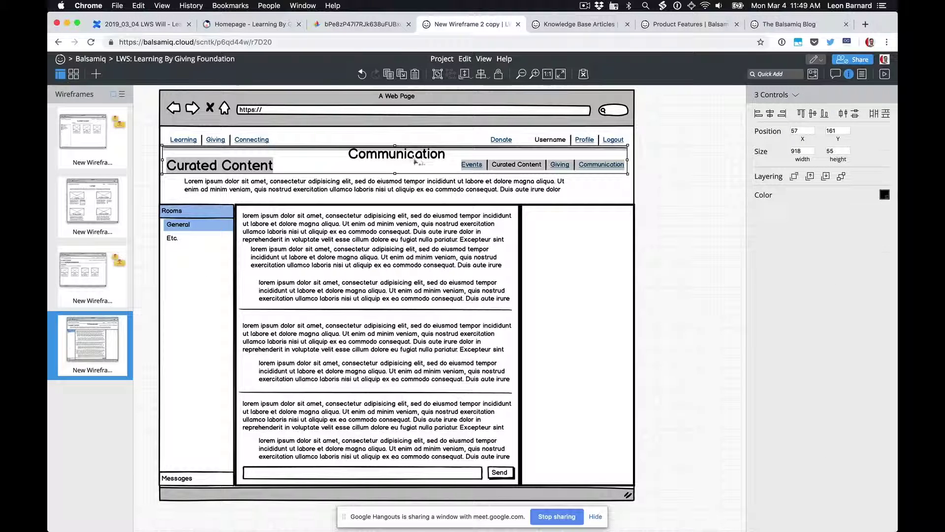
- Replace the original Communication title with the pasted title renamed 'Communication'
left_click(416, 158)
key("BackSpace")
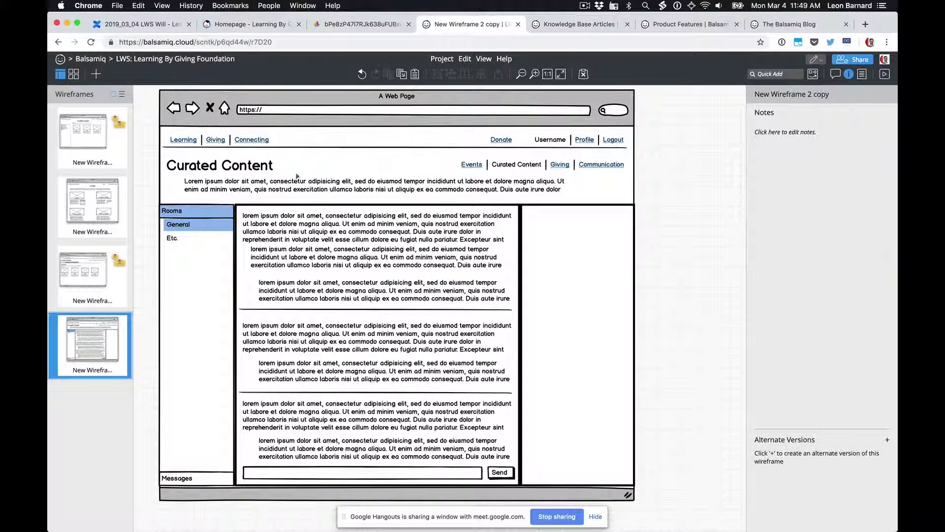
double_click(256, 165)
type("Communication")
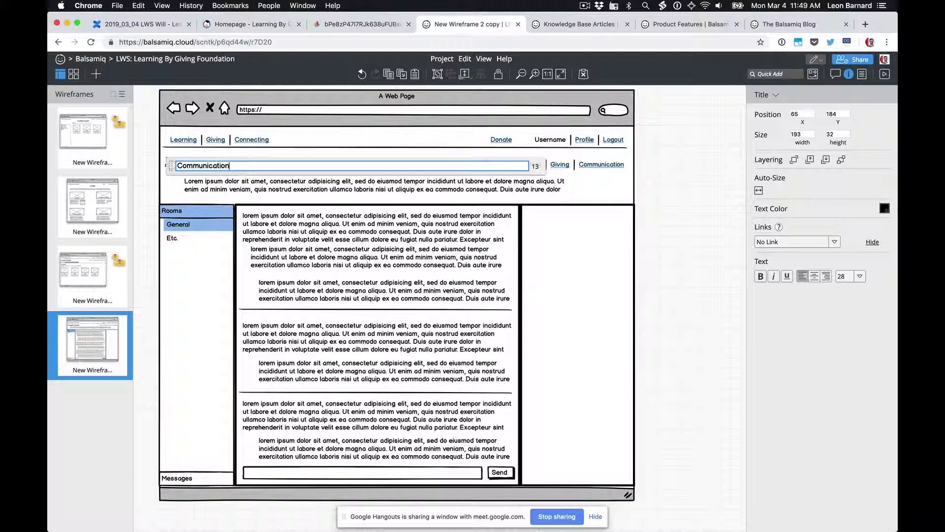
key("Return")
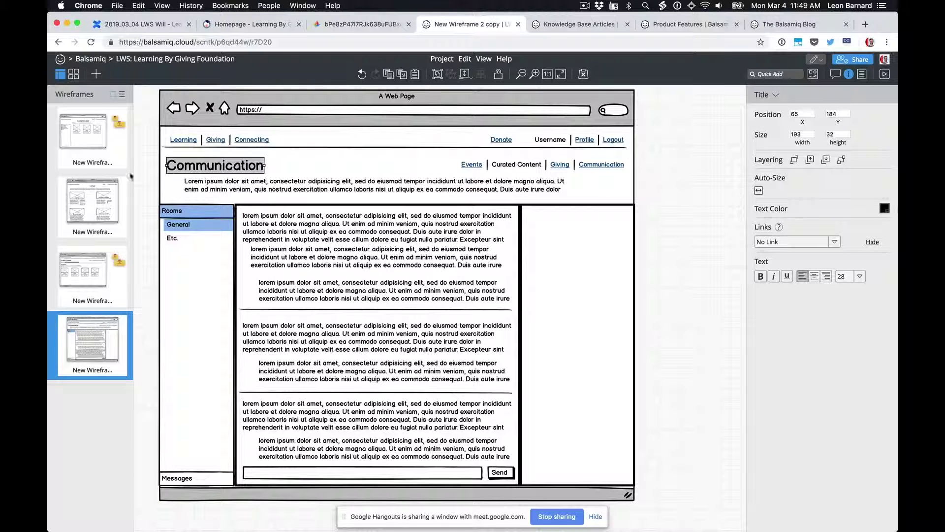
- Make Communication the current link in the pasted link bar, then open the Lounge wireframe
left_click(567, 170)
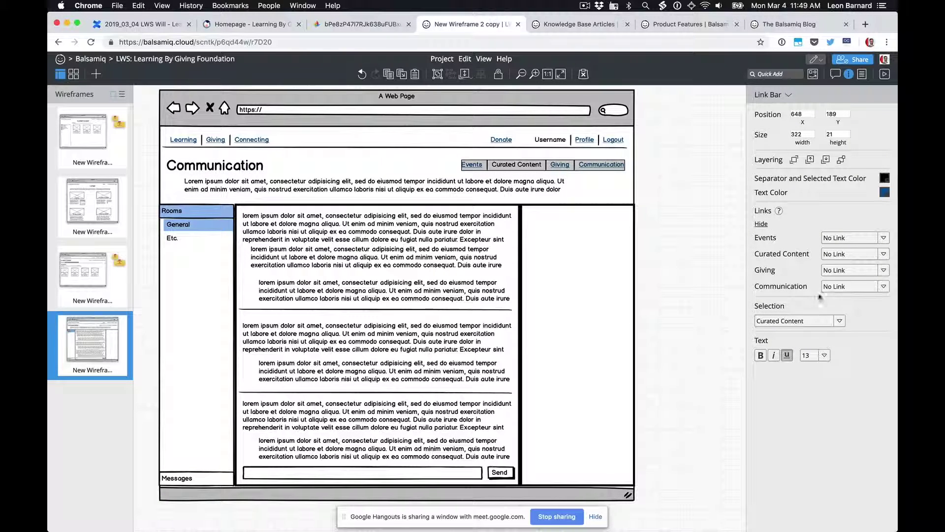
left_click(812, 320)
left_click(790, 387)
left_click(692, 360)
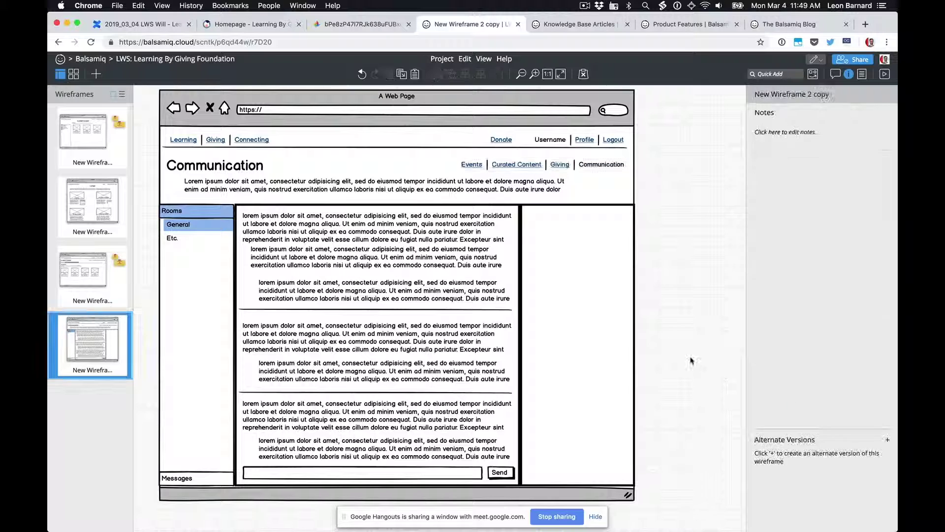
left_click(116, 215)
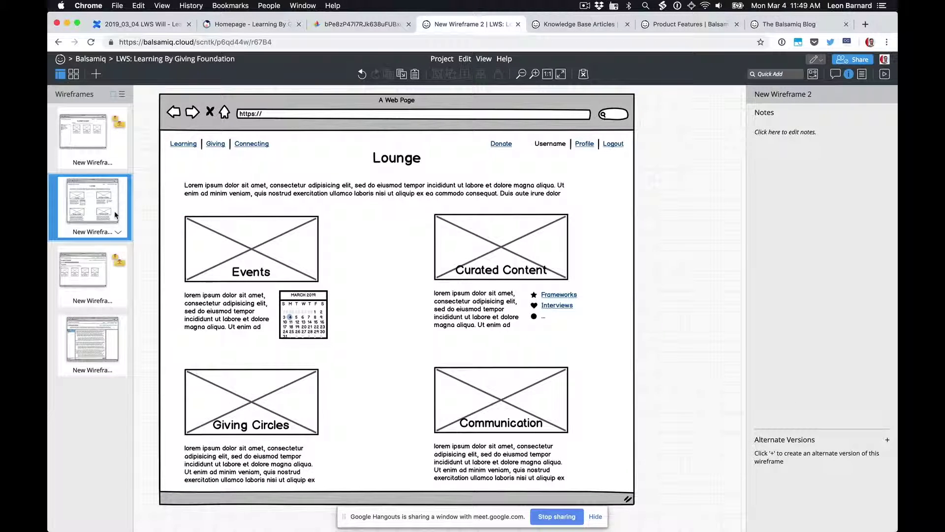
- Add a leading 'Lounge,' link to the Curated Content link bar and shift it left to fit
left_click(114, 258)
double_click(476, 189)
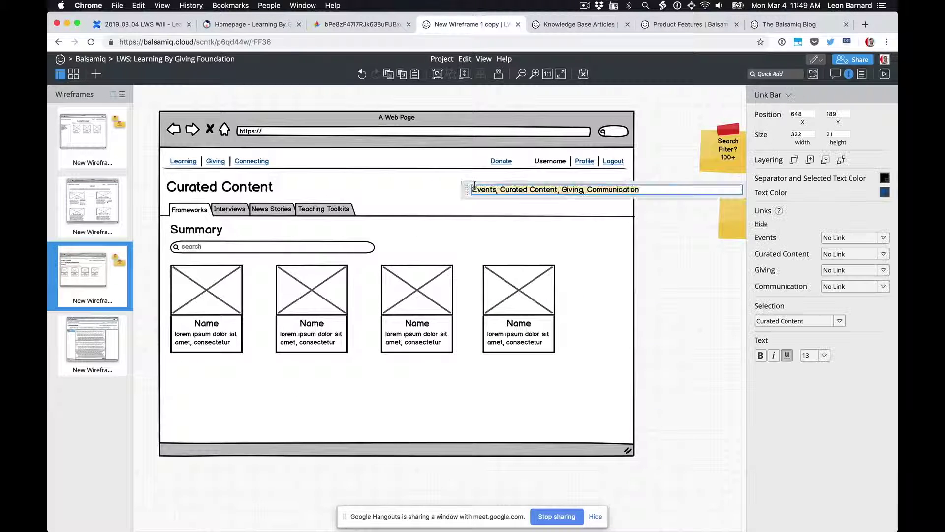
type("Lounge,")
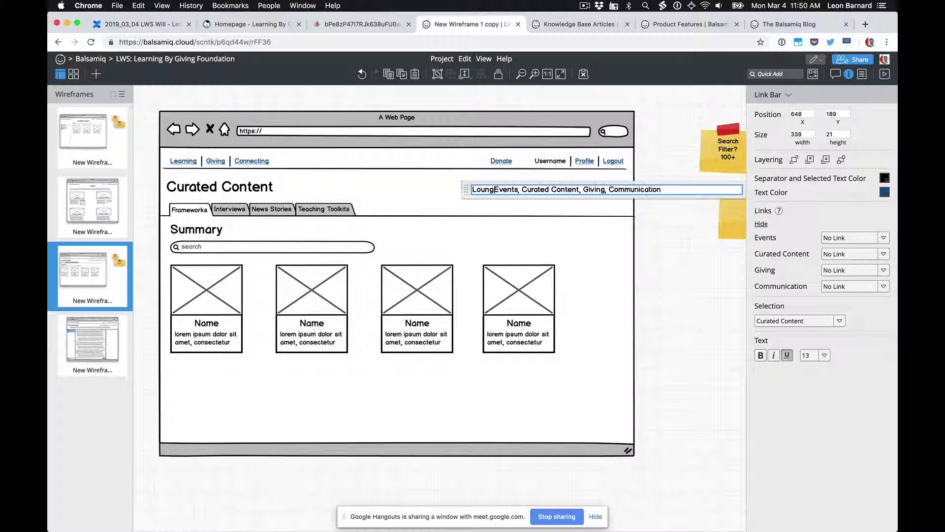
key("Return")
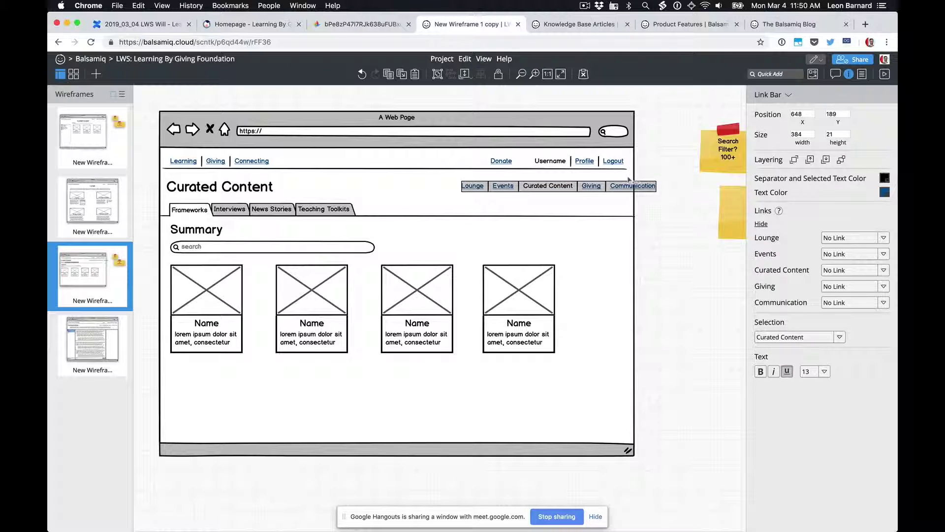
left_click_drag(622, 187, 598, 189)
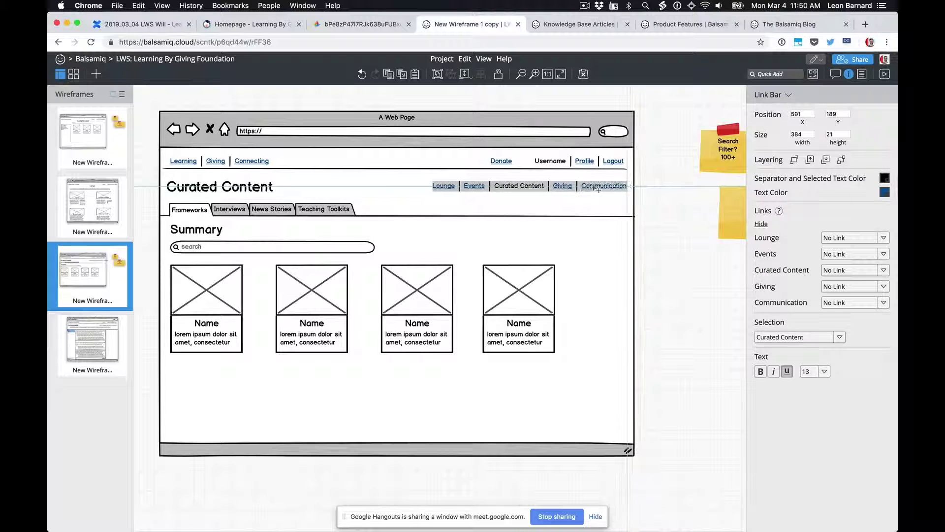
- Add a leading 'Lounge,' link to the Communication link bar and shift it left to fit
left_click(106, 355)
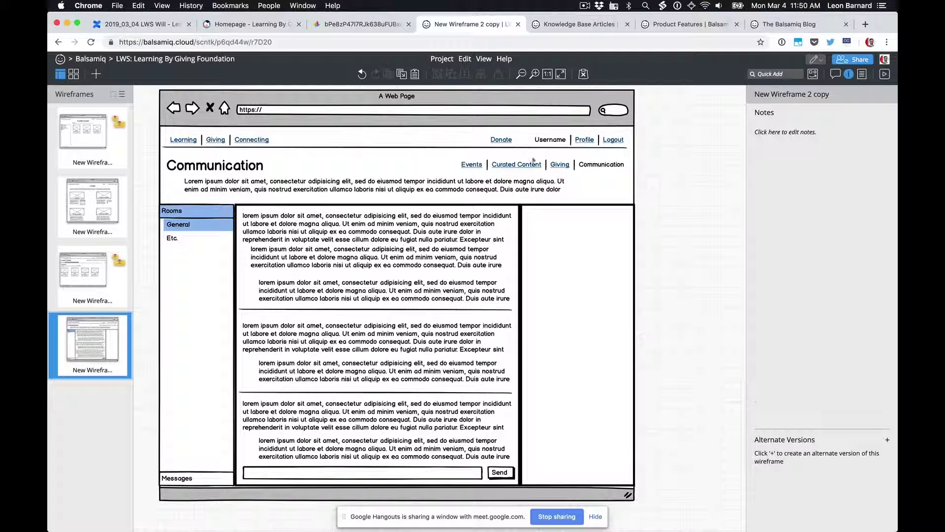
double_click(530, 165)
type("Lounge,")
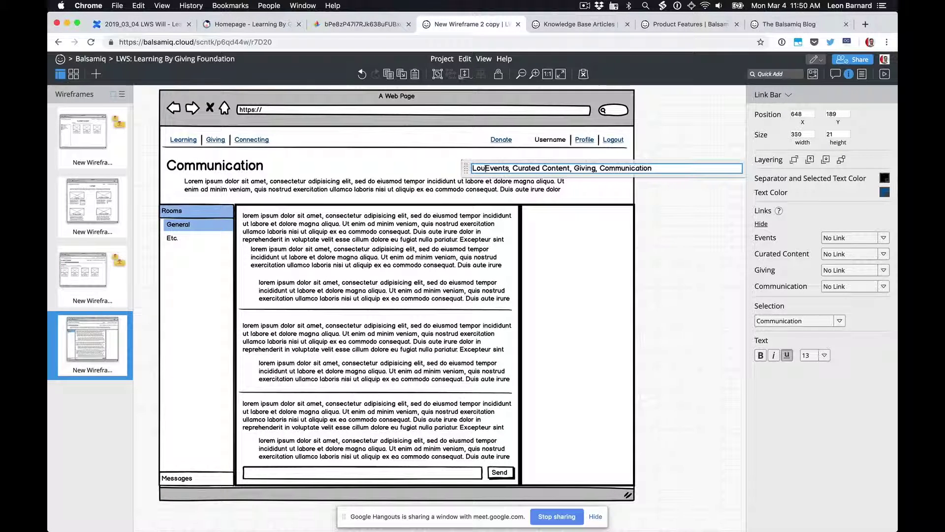
key("Return")
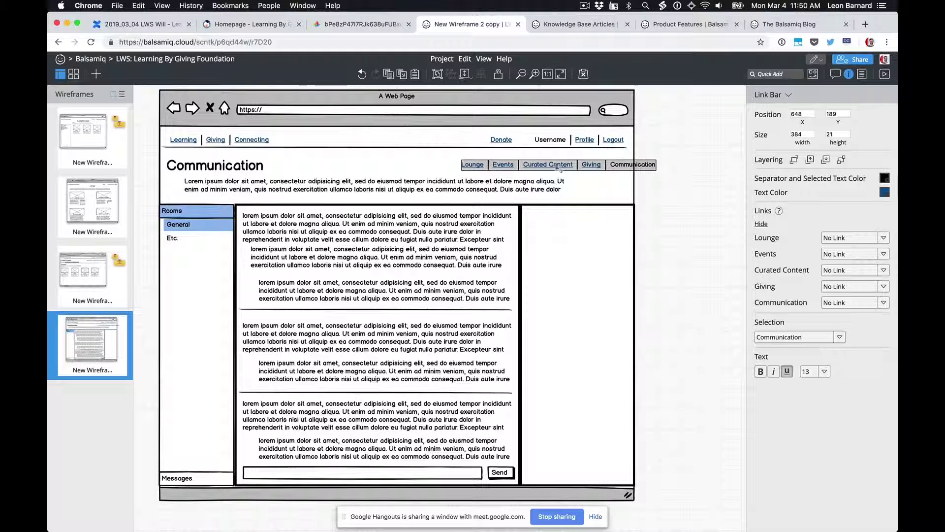
left_click_drag(546, 165, 528, 168)
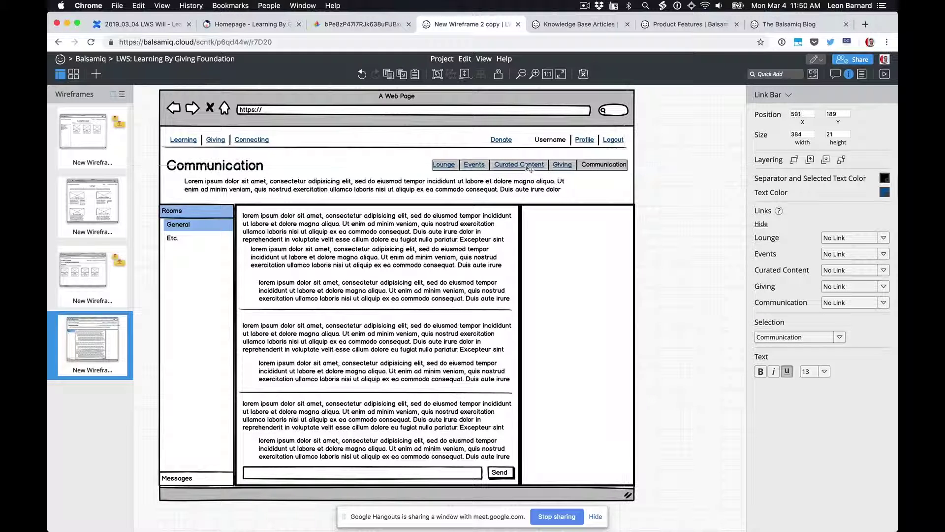
left_click(699, 185)
- Return to the Curated Content wireframe and hide the notes panel so both sticky notes show
left_click(88, 202)
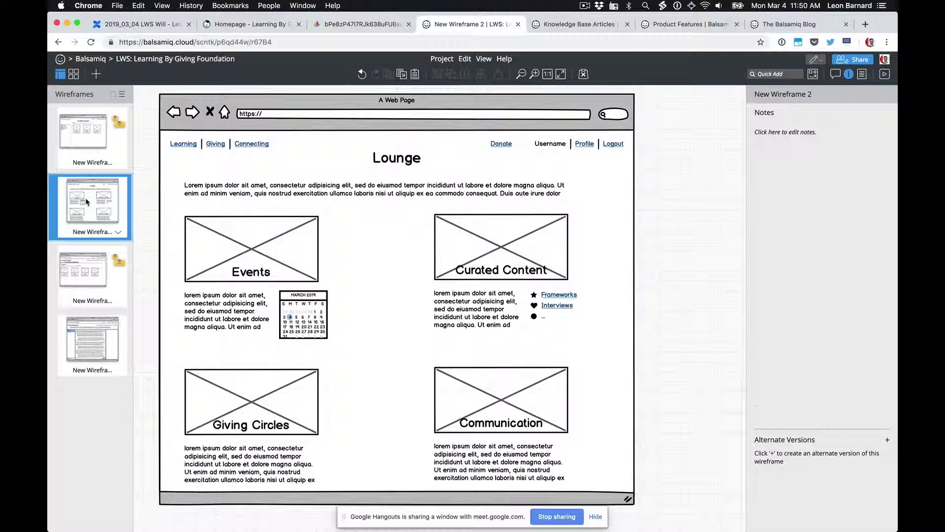
left_click(86, 270)
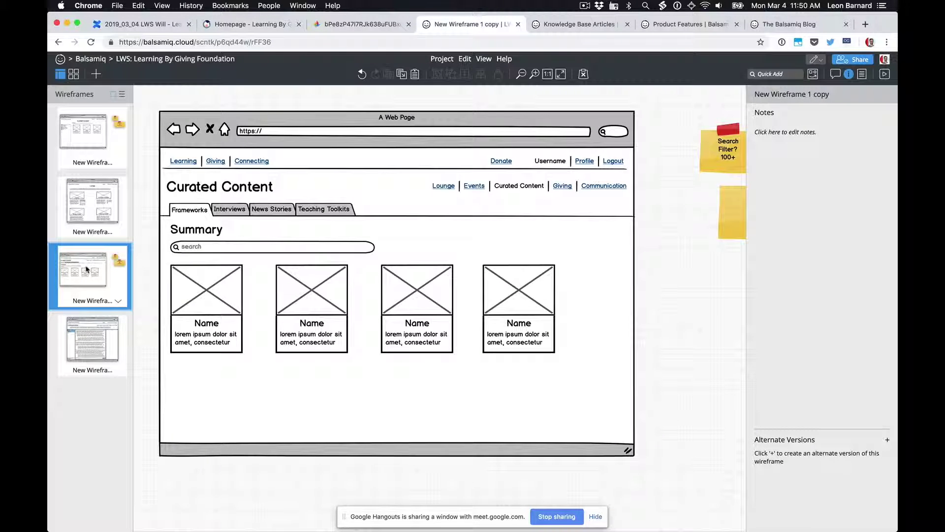
left_click(849, 74)
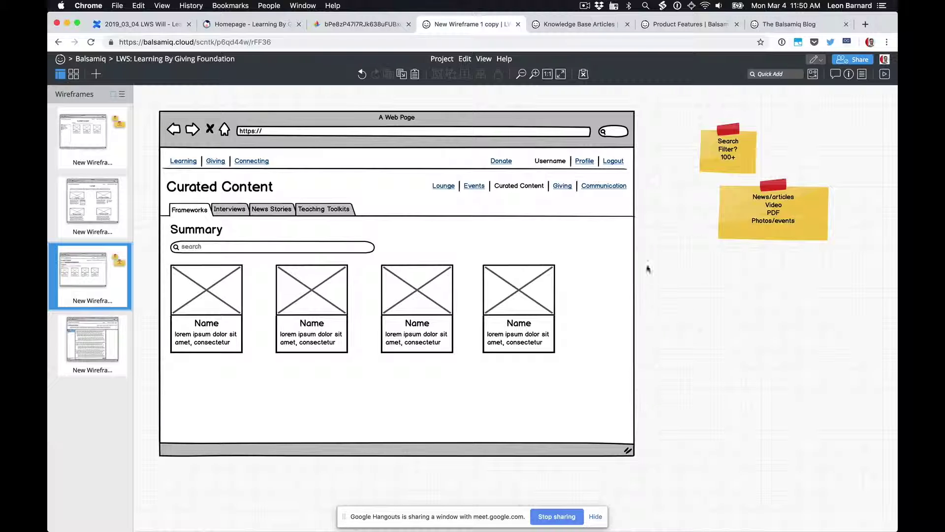
- Narrow and shorten the News/articles sticky note, then move it beside the Name cards
left_click(776, 197)
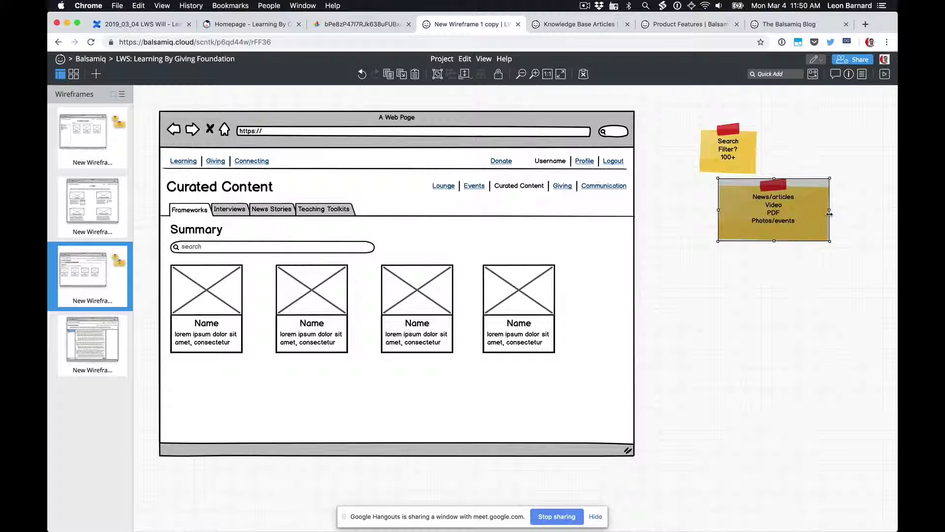
left_click_drag(829, 213, 814, 214)
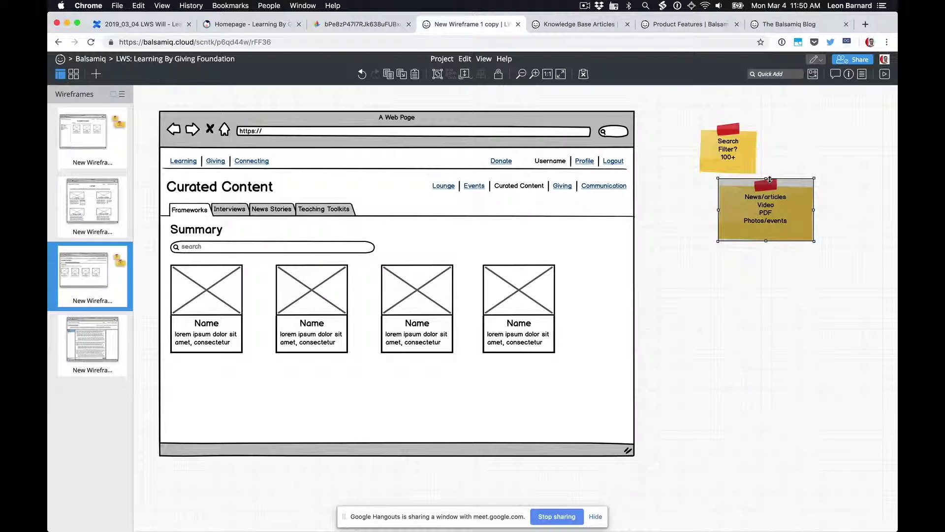
left_click_drag(769, 178, 769, 186)
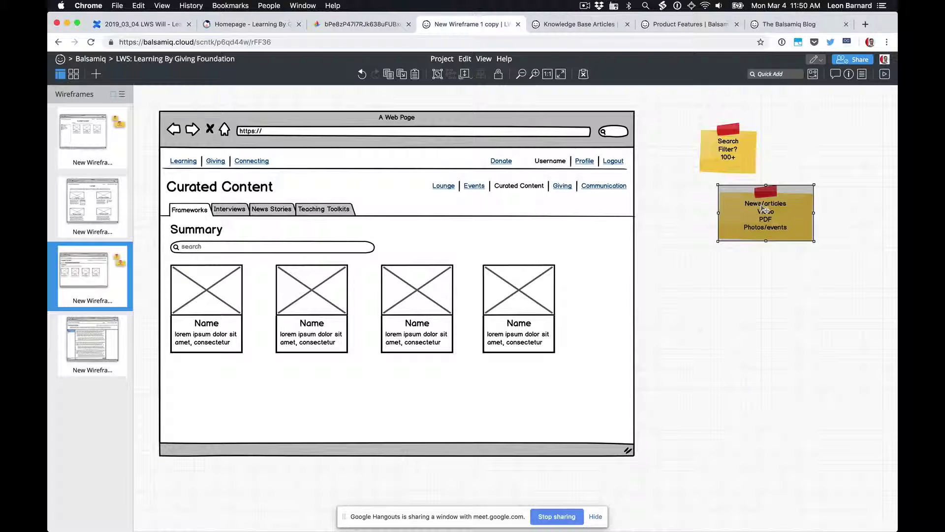
left_click_drag(726, 214, 594, 275)
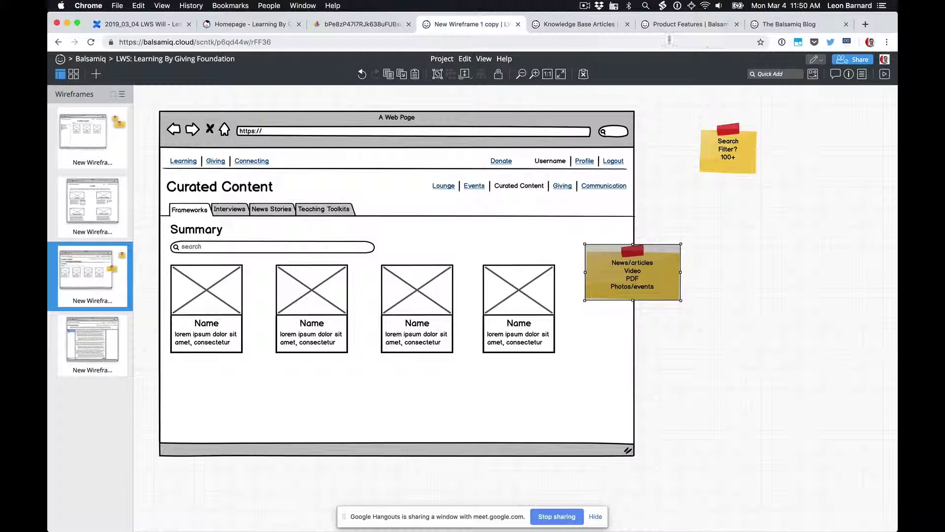
- Open and close the project's sharing settings, then deselect the sticky note
left_click(852, 62)
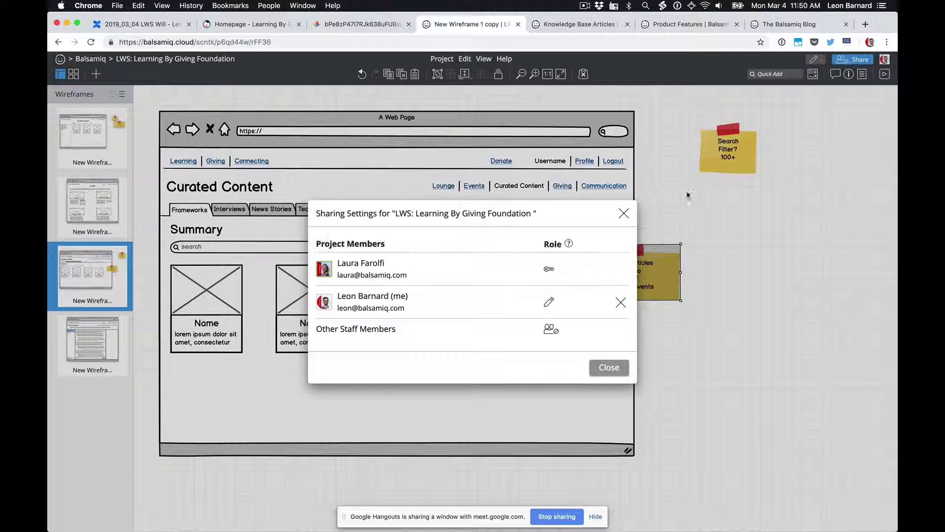
left_click(624, 213)
left_click(703, 202)
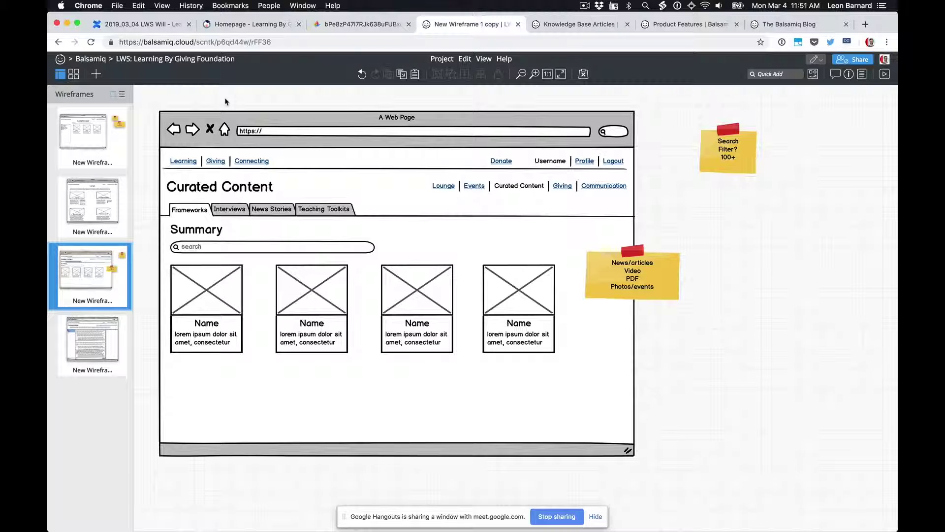
- Bring the Google Meet call window in front of the Balsamiq editor
key("super+Tab")
key("Escape")
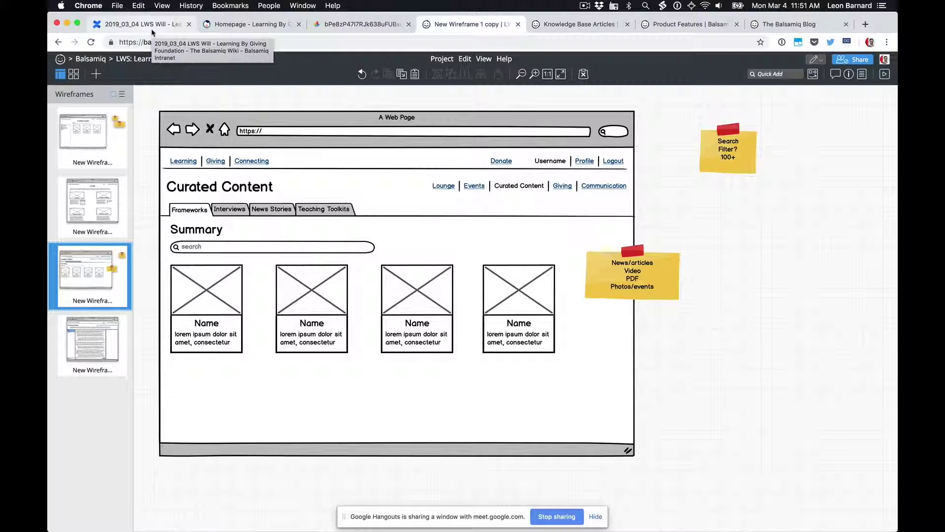
key("super+grave")
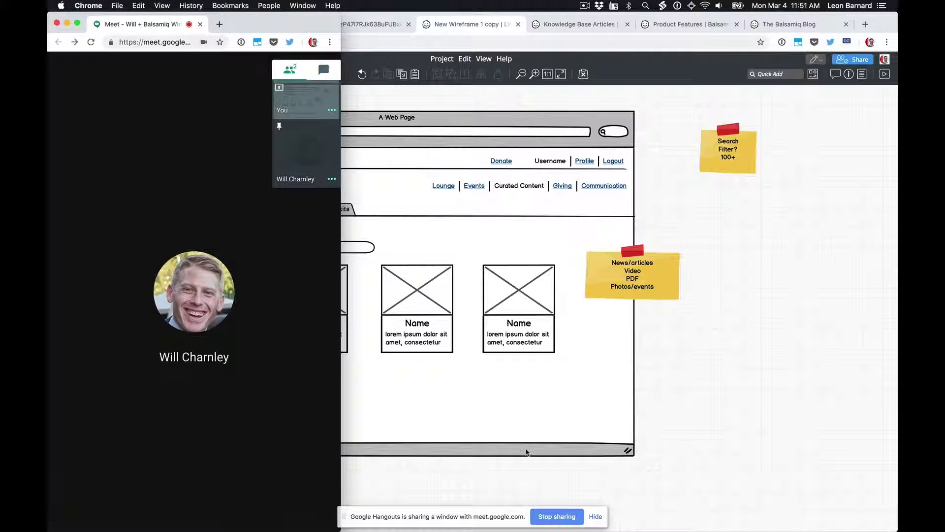
- Snap Balsamiq to the right half of the screen and Google Meet to the left half
left_click(675, 400)
key("ctrl+alt+Right")
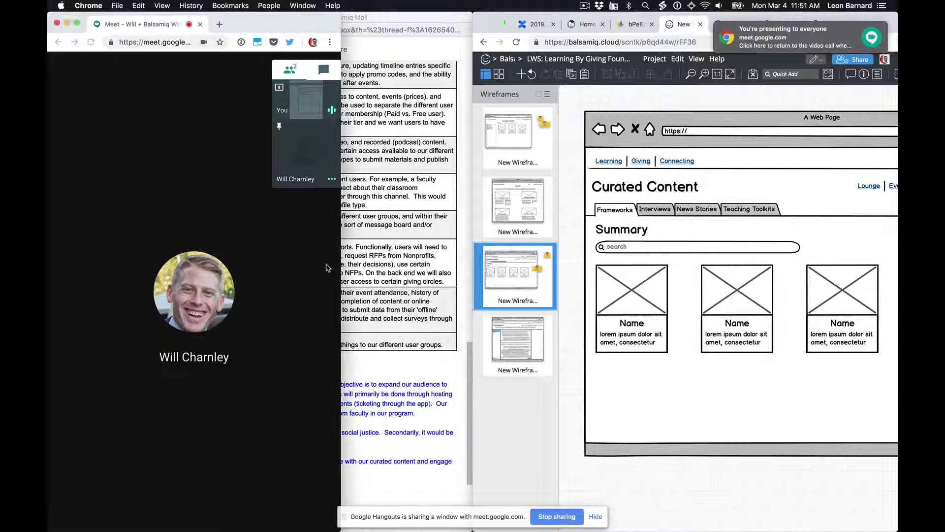
left_click(327, 267)
key("ctrl+alt+Left")
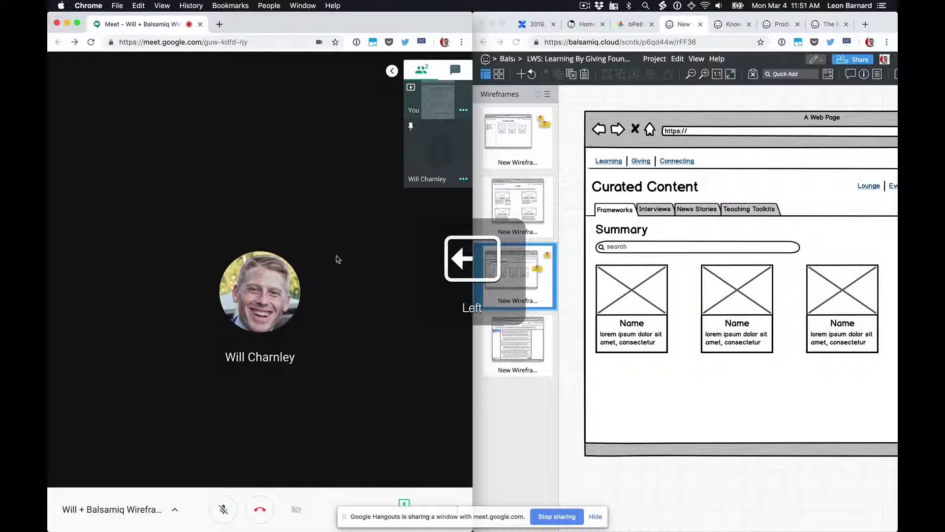
- Hide the wireframe list and widen the Balsamiq window to show more of the page
left_click(574, 216)
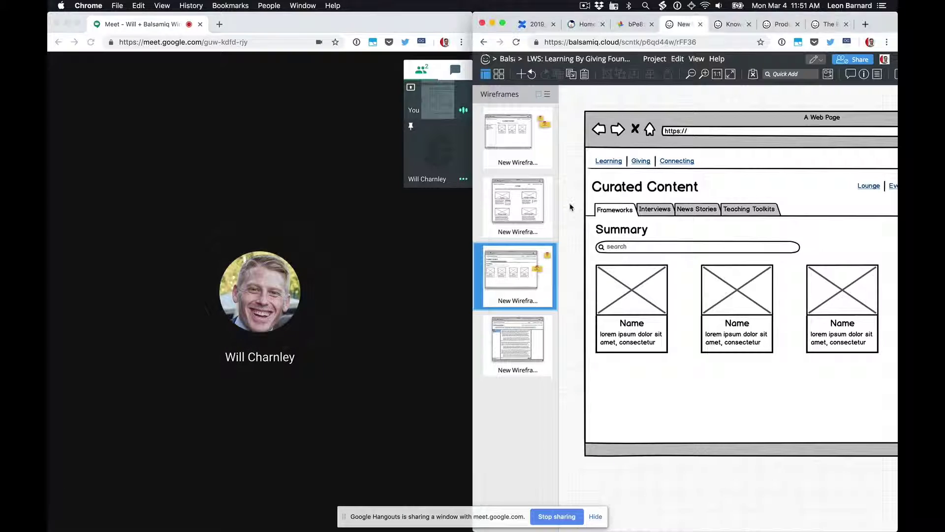
left_click(486, 75)
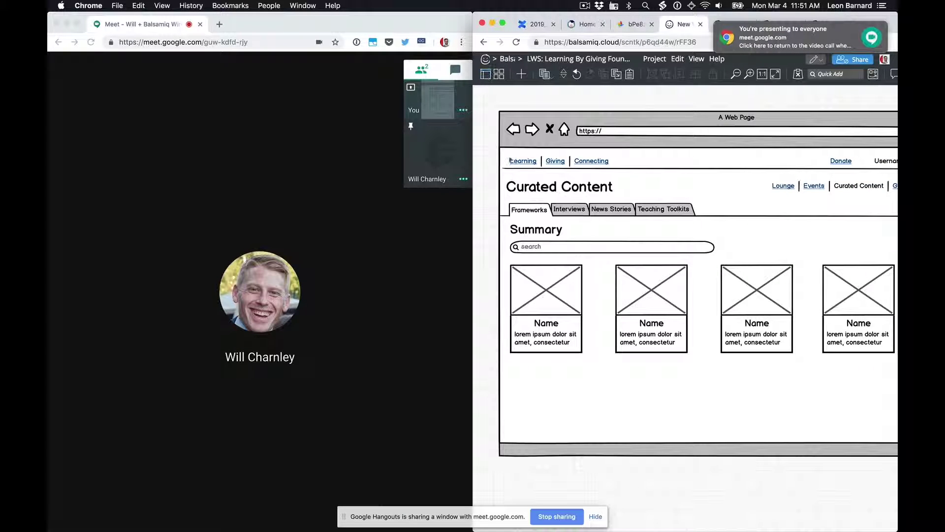
scroll(511, 160, "right", 5)
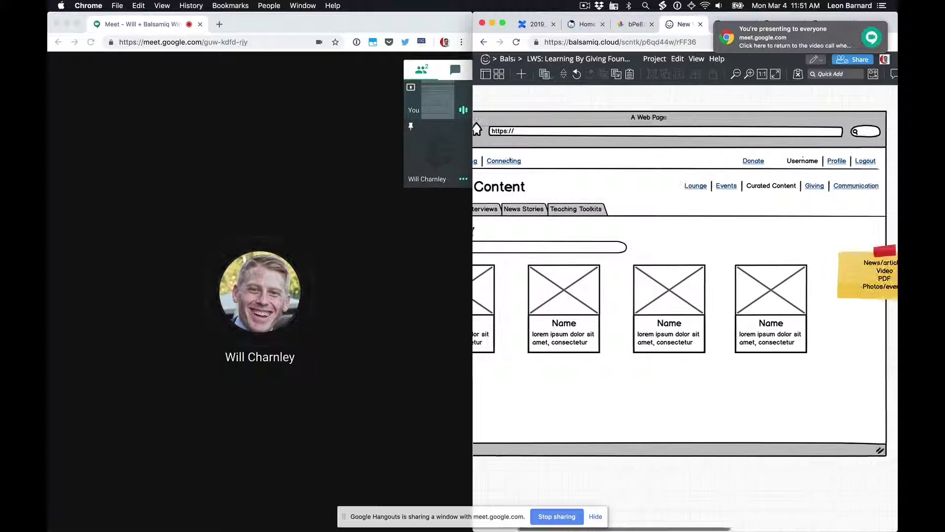
scroll(506, 154, "left", 6)
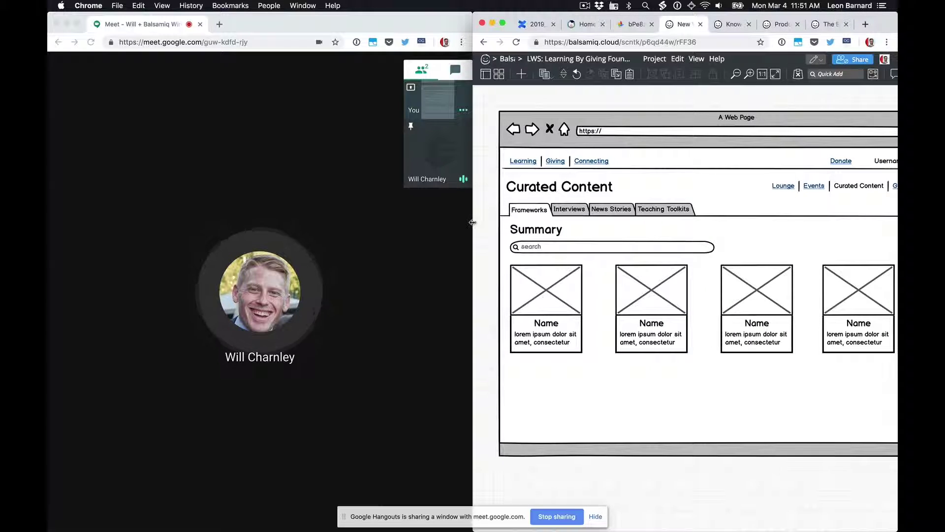
left_click_drag(472, 222, 351, 224)
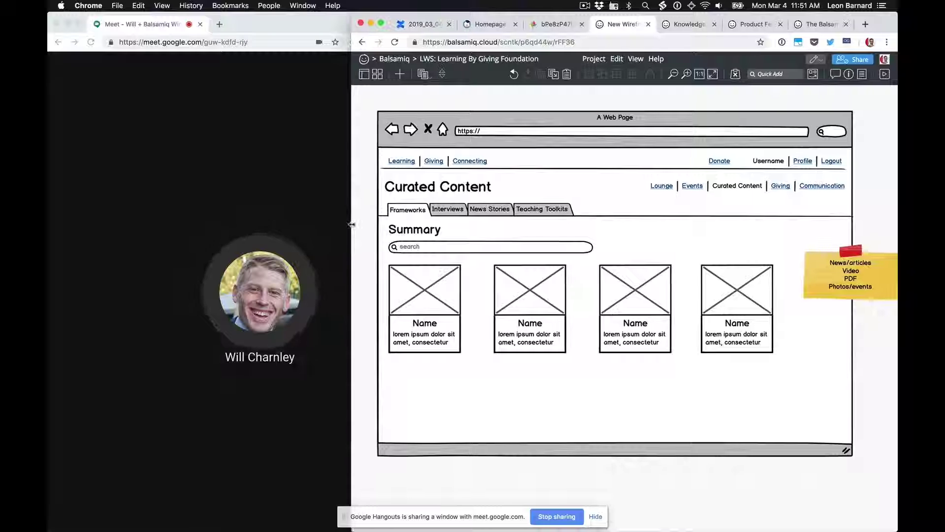
- Reopen the wireframe list, open Lounge, and bring the Google Meet call to the front
left_click(364, 74)
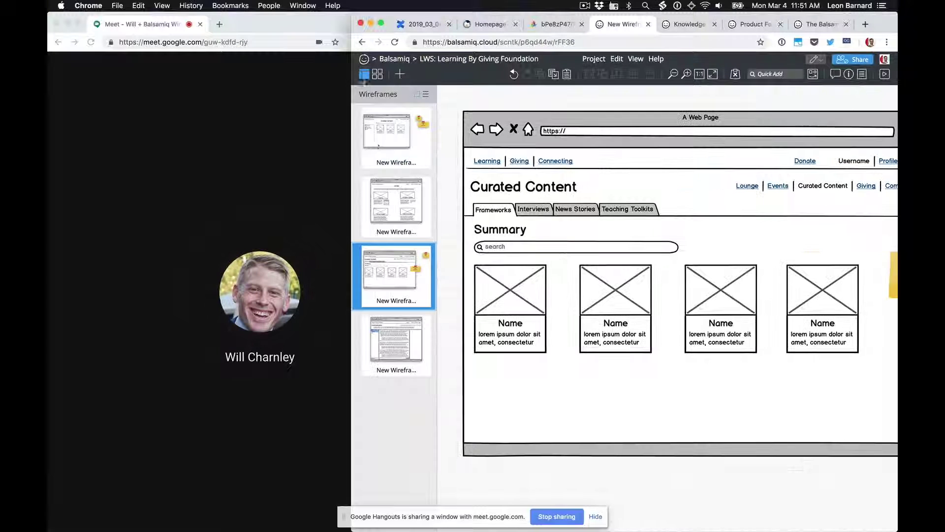
left_click(388, 190)
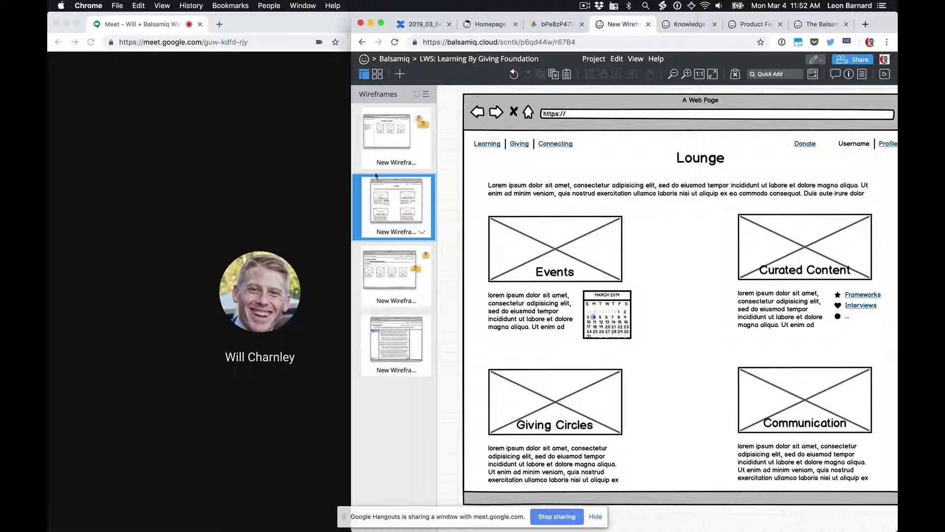
left_click(301, 188)
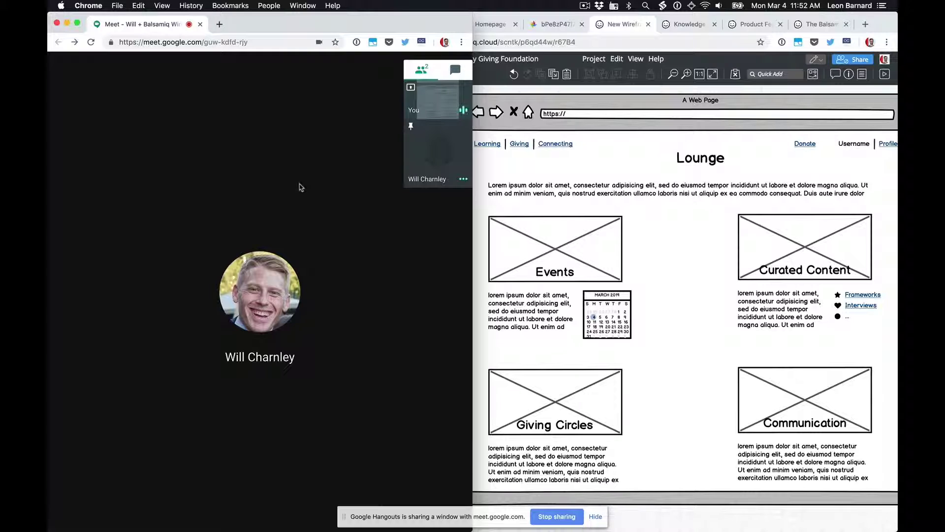
mouse_move(321, 194)
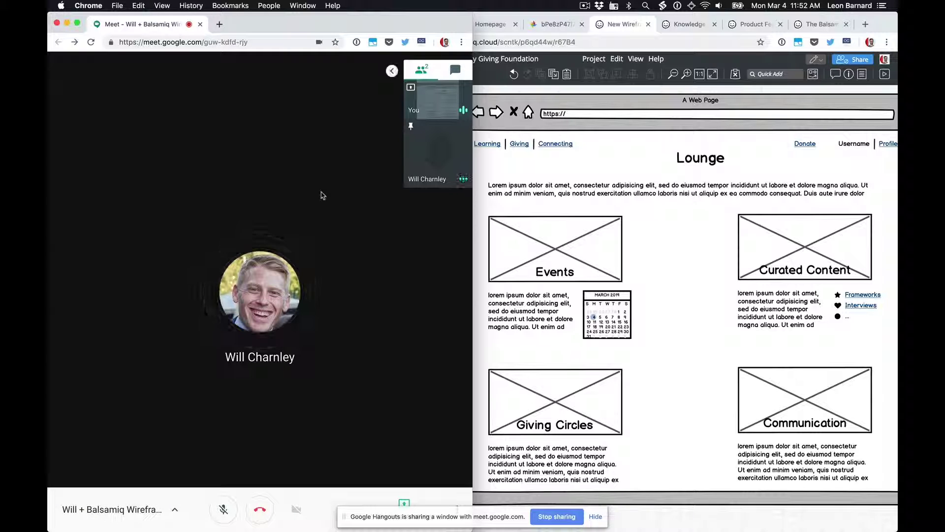